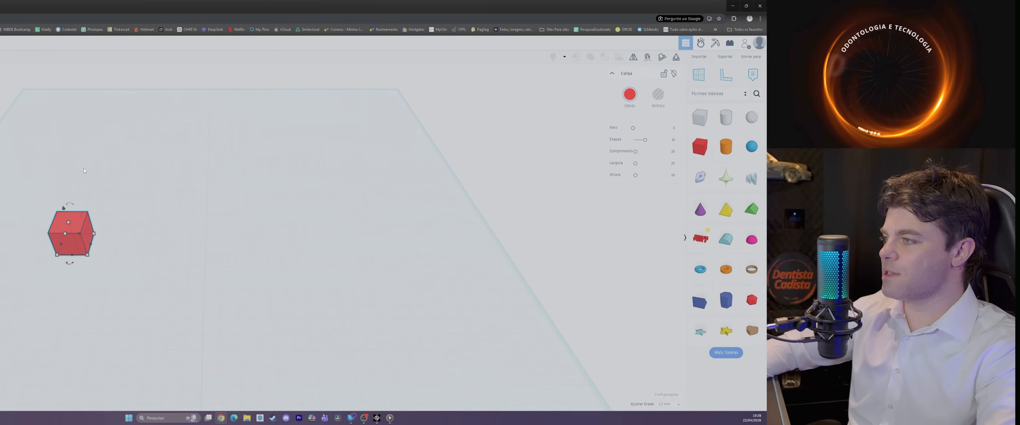
# Step: Enlarge the red box's footprint, setting its width to 160 mm and its depth to 100 mm
pyautogui.moveTo(94, 234); pyautogui.dragTo(325, 158)
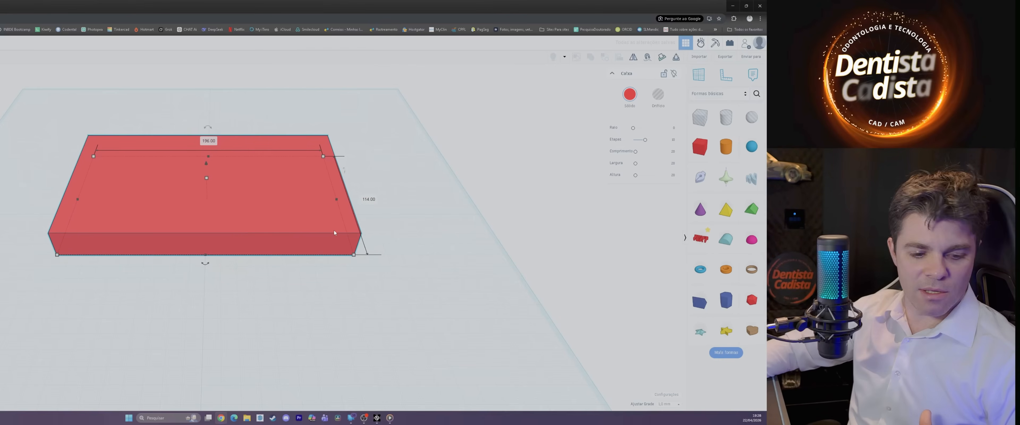
pyautogui.click(370, 200)
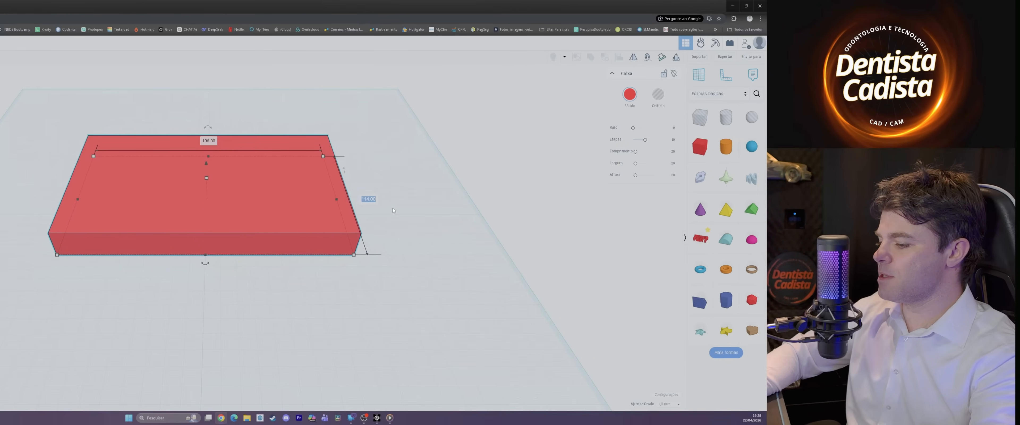
pyautogui.write('160')
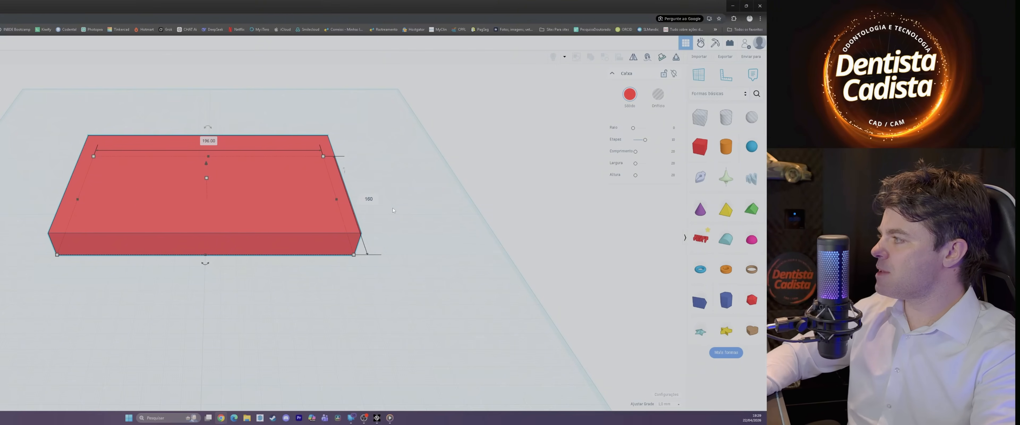
pyautogui.press('Return')
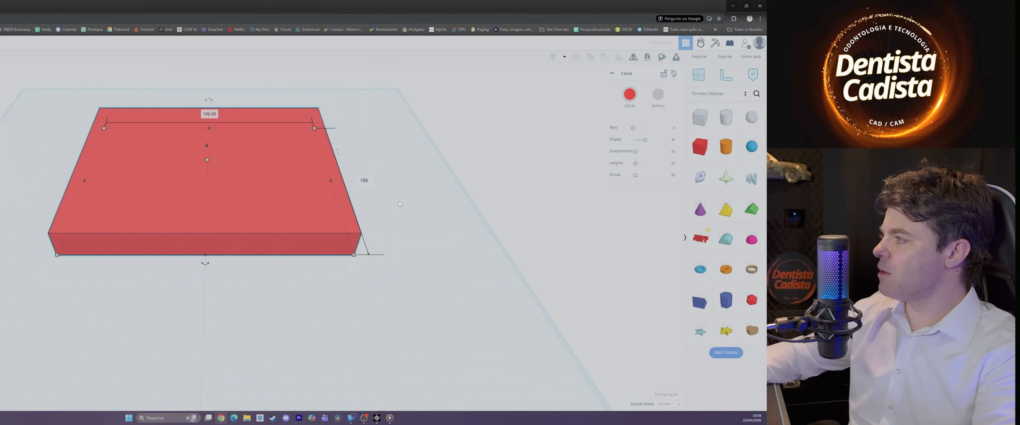
pyautogui.click(209, 114)
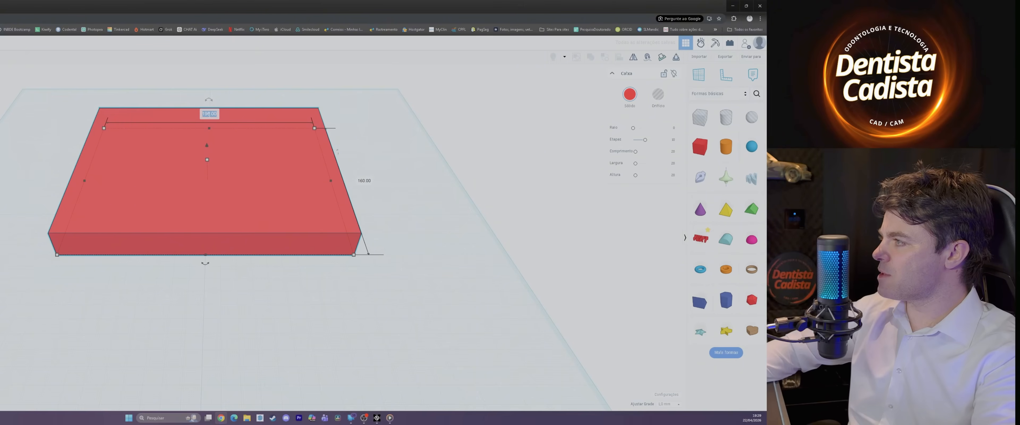
pyautogui.write('160')
pyautogui.press('Return')
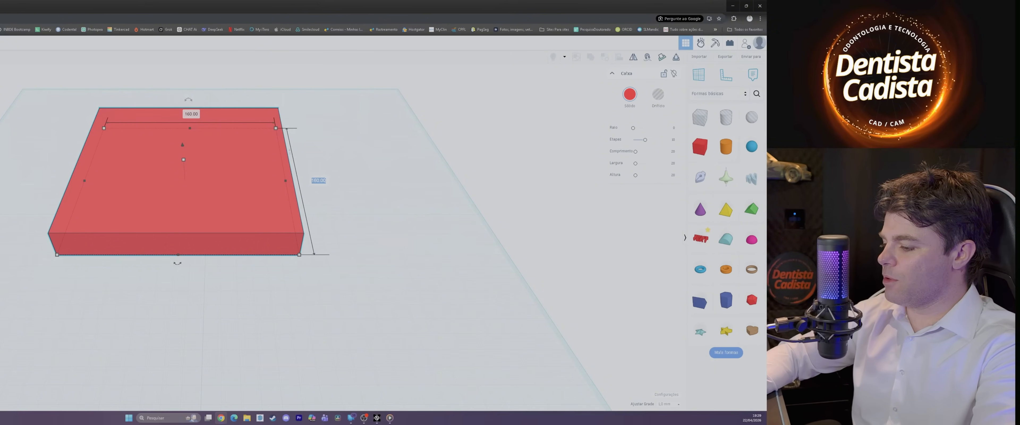
pyautogui.write('100')
pyautogui.press('Return')
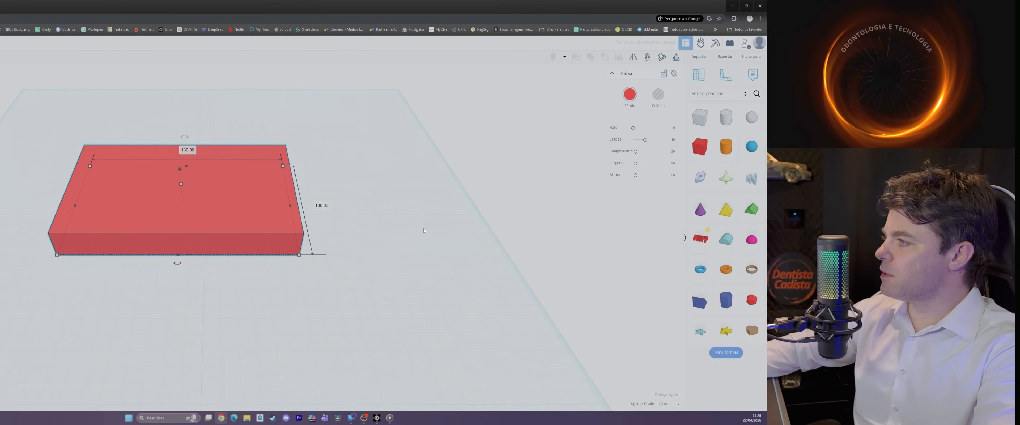
# Step: Set the red box's width to 180 mm
pyautogui.click(408, 244)
pyautogui.scroll(-1, 261, 197)
pyautogui.scroll(1, 196, 197)
pyautogui.scroll(-1, 196, 197)
pyautogui.moveTo(417, 212); pyautogui.dragTo(412, 265, button='right')
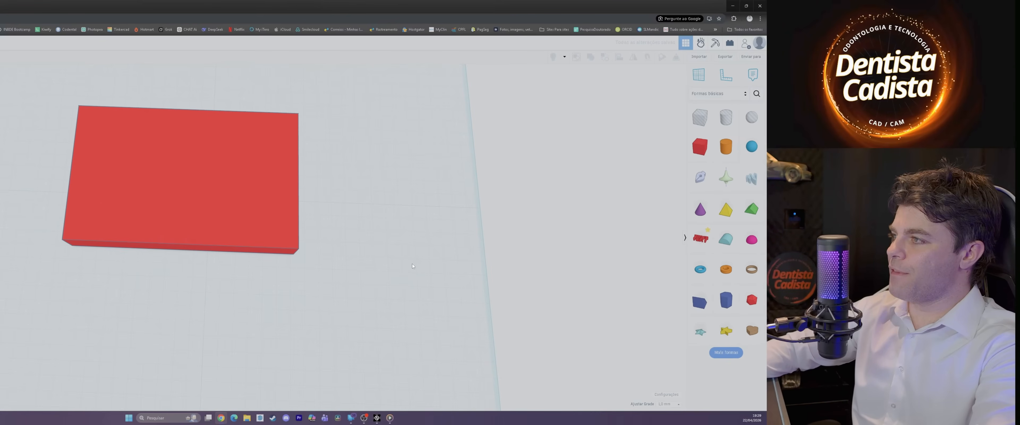
pyautogui.click(285, 219)
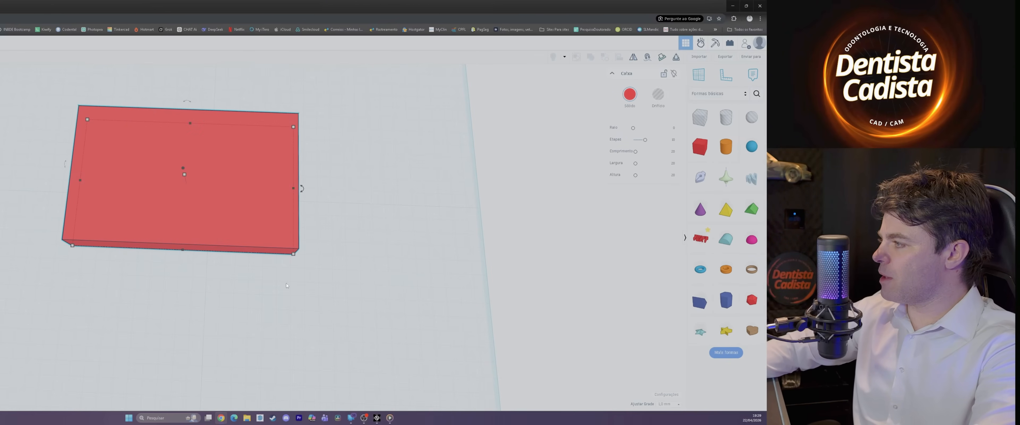
pyautogui.click(180, 276)
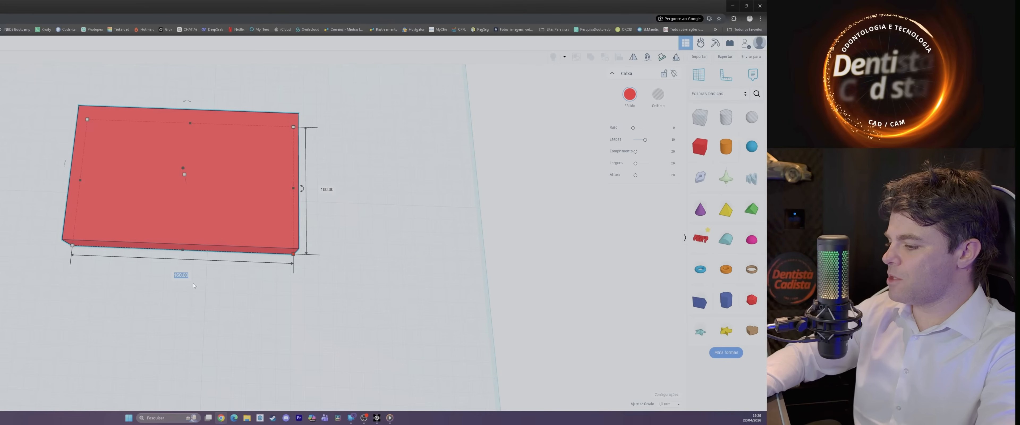
pyautogui.write('180')
pyautogui.press('Return')
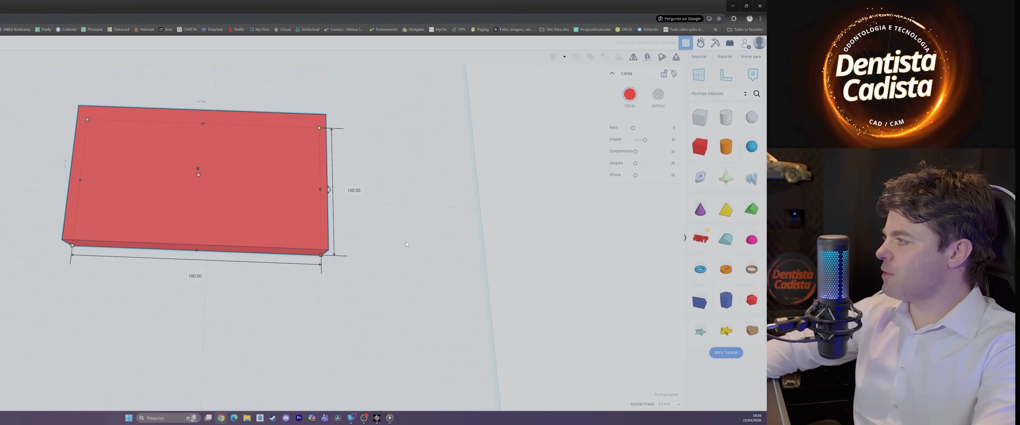
pyautogui.click(419, 247)
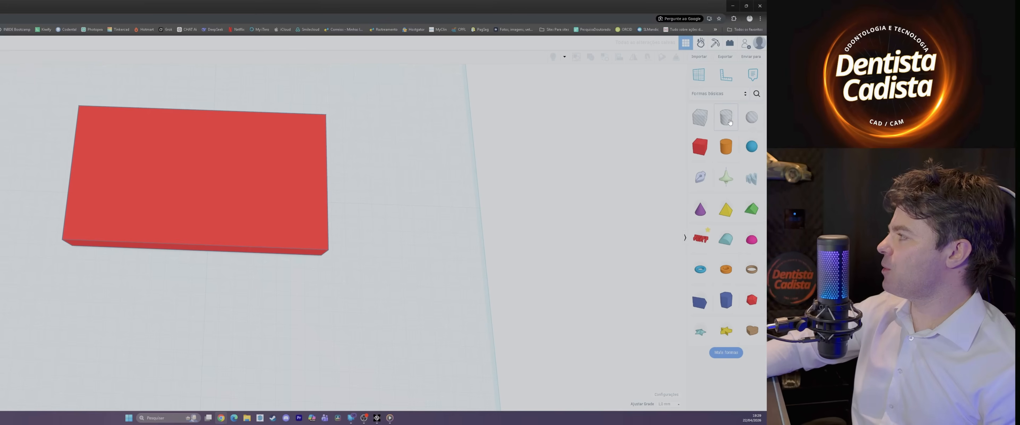
# Step: Add a cylinder hole, move it beside the box's left side and set its height to 10 mm
pyautogui.moveTo(730, 122); pyautogui.dragTo(83, 295)
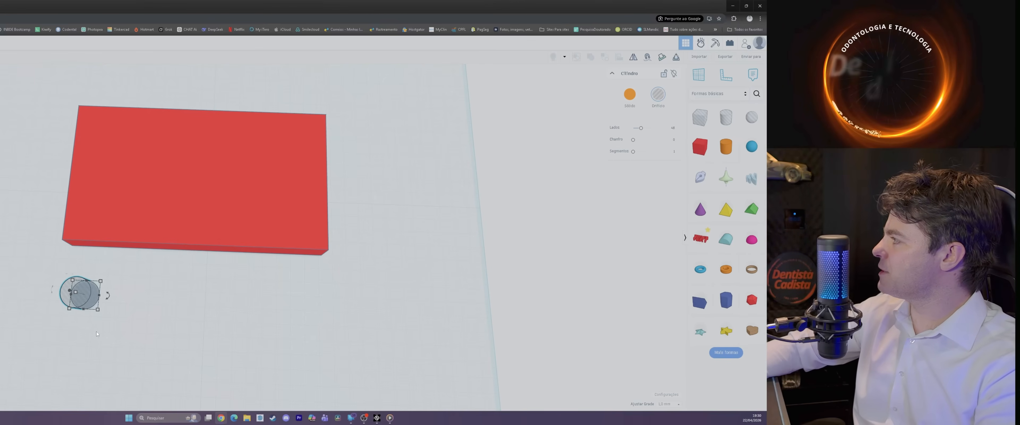
pyautogui.moveTo(81, 294); pyautogui.dragTo(9, 179)
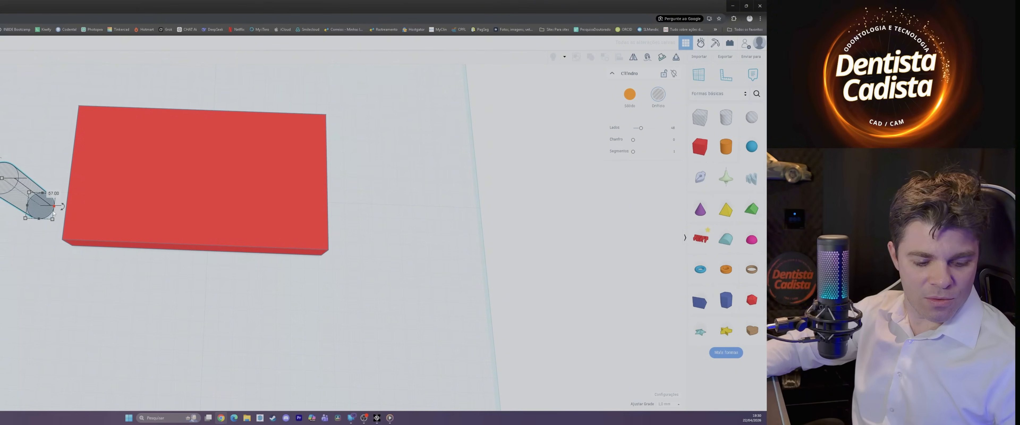
pyautogui.click(54, 193)
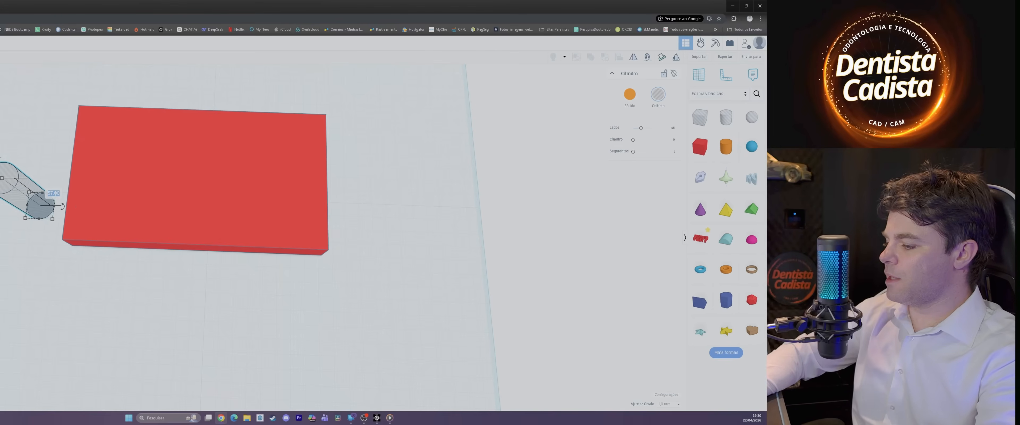
pyautogui.write('3')
pyautogui.press('Return')
pyautogui.write('10')
pyautogui.press('Return')
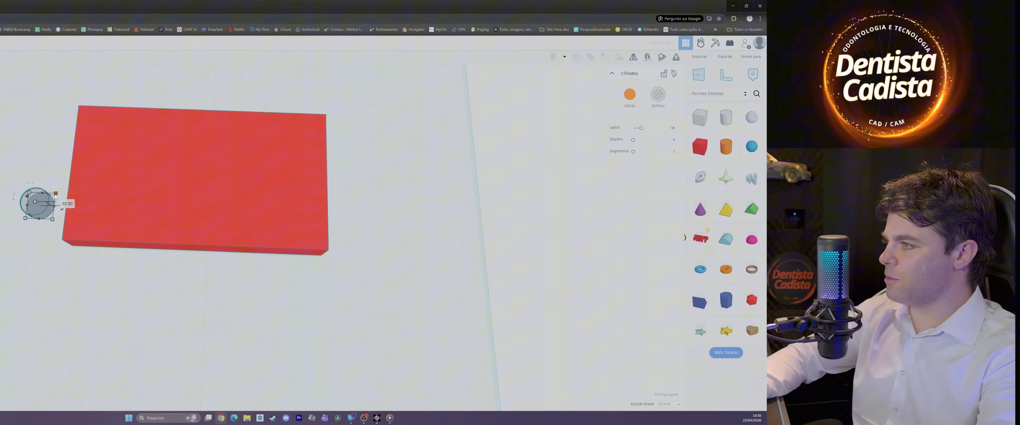
# Step: Make the cylinder hole about 46 mm tall, sink it about 16 mm below the workplane and move it into the box's left end
pyautogui.moveTo(56, 197); pyautogui.dragTo(60, 156, button='right')
pyautogui.moveTo(35, 220); pyautogui.dragTo(24, 180)
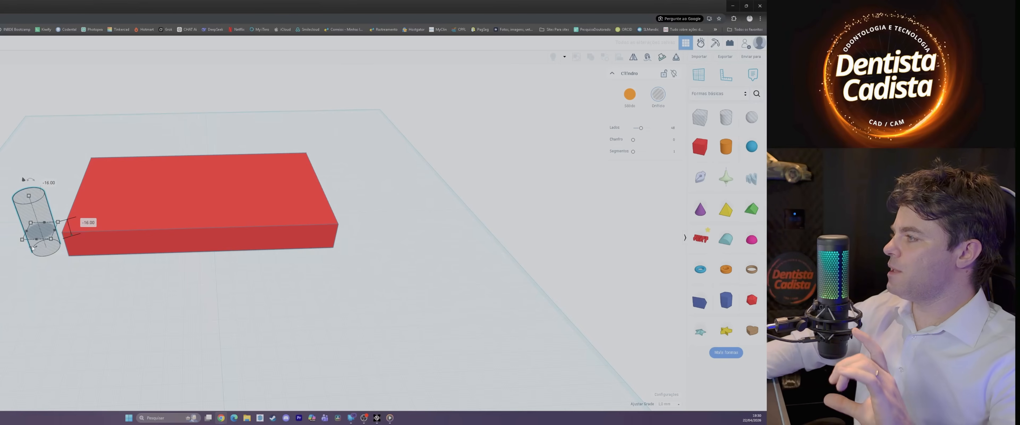
pyautogui.moveTo(33, 248); pyautogui.dragTo(109, 199)
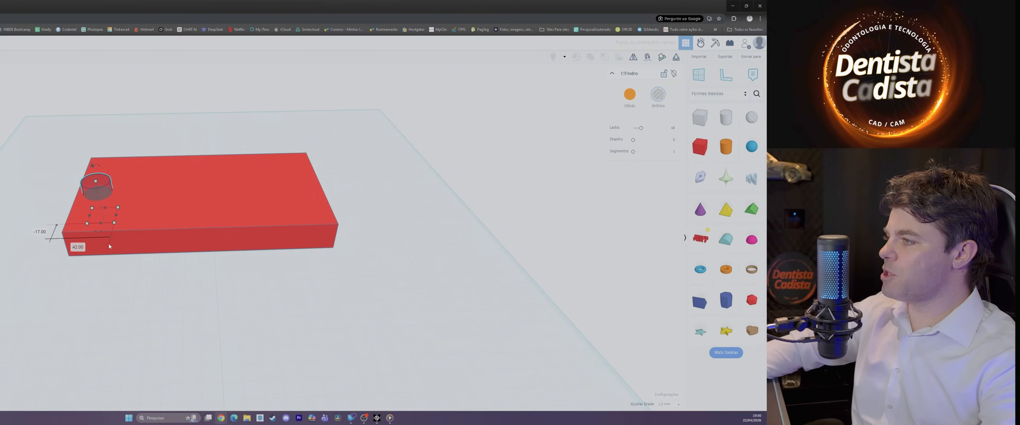
# Step: Set the cylinder hole's base dimensions to 10 by 10 mm
pyautogui.click(145, 213)
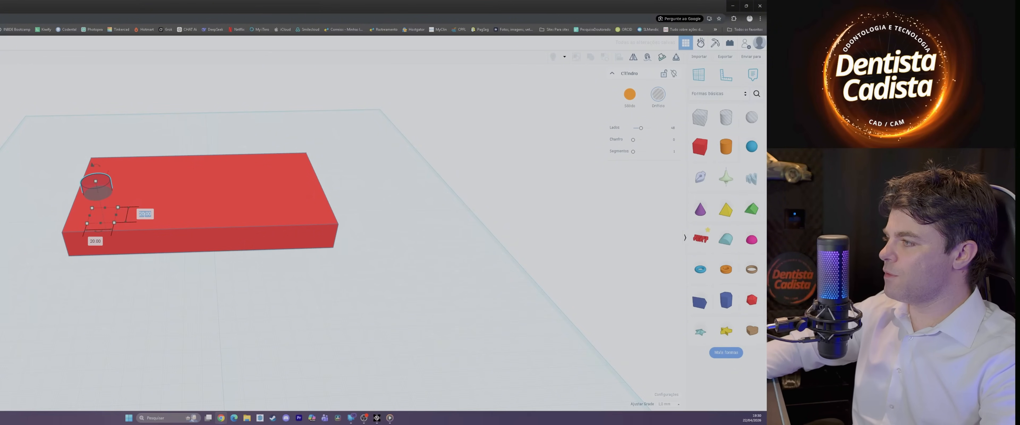
pyautogui.write('10')
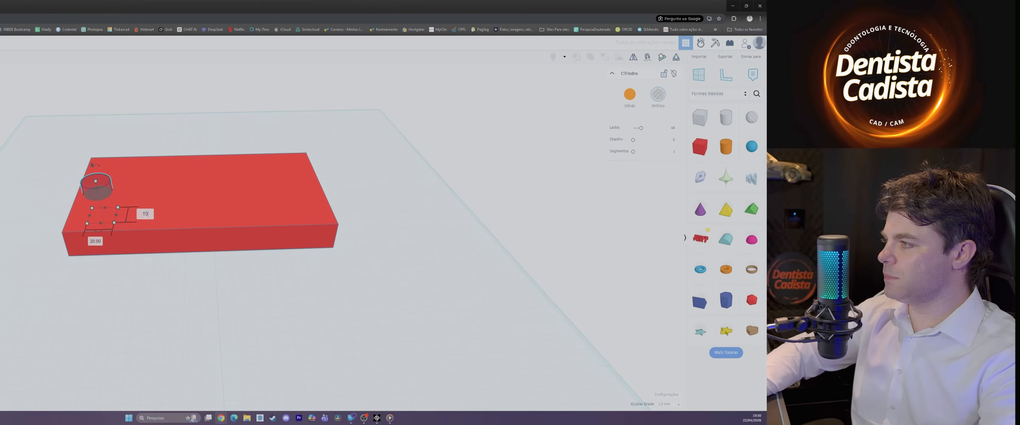
pyautogui.press('Tab')
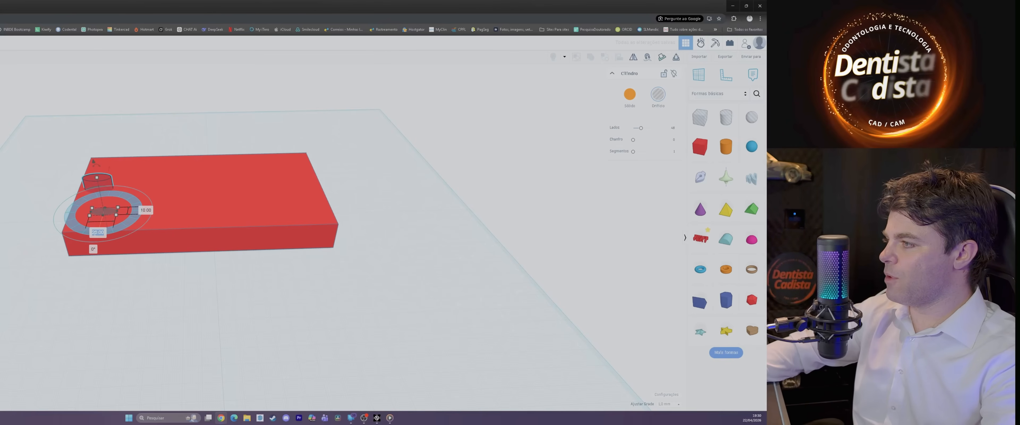
pyautogui.write('10')
pyautogui.press('Return')
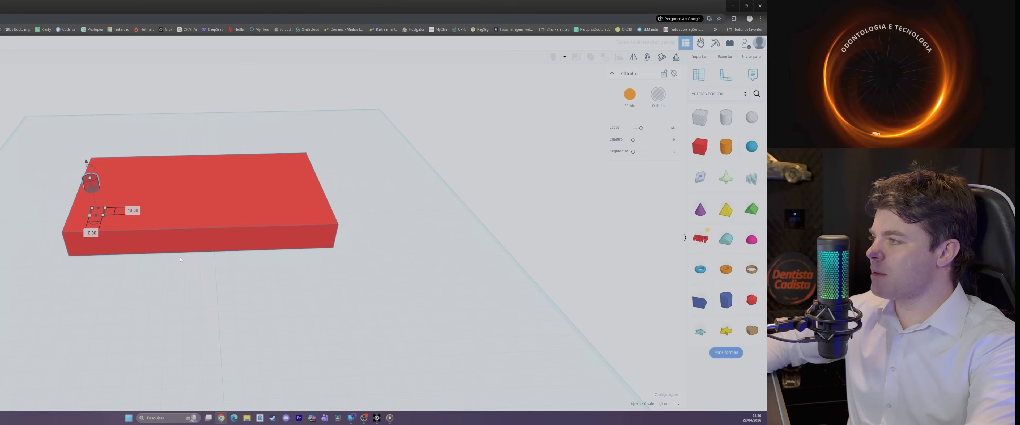
# Step: Duplicate the cylinder hole and move the copy about 153 mm across to the box's right end
pyautogui.hotkey('ctrl', 'c')
pyautogui.hotkey('ctrl', 'v')
pyautogui.moveTo(106, 184); pyautogui.dragTo(312, 183)
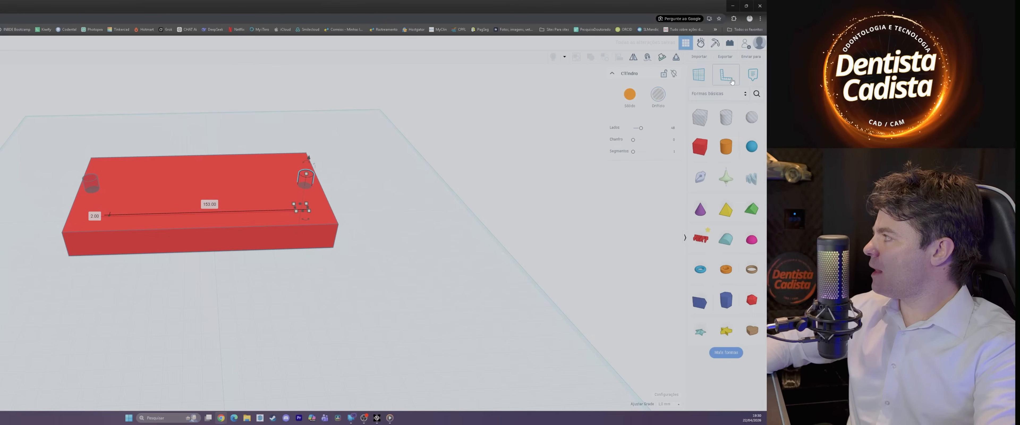
# Step: Place a ruler on the workplane in front of the box and lower the box 20 mm below the workplane
pyautogui.click(727, 79)
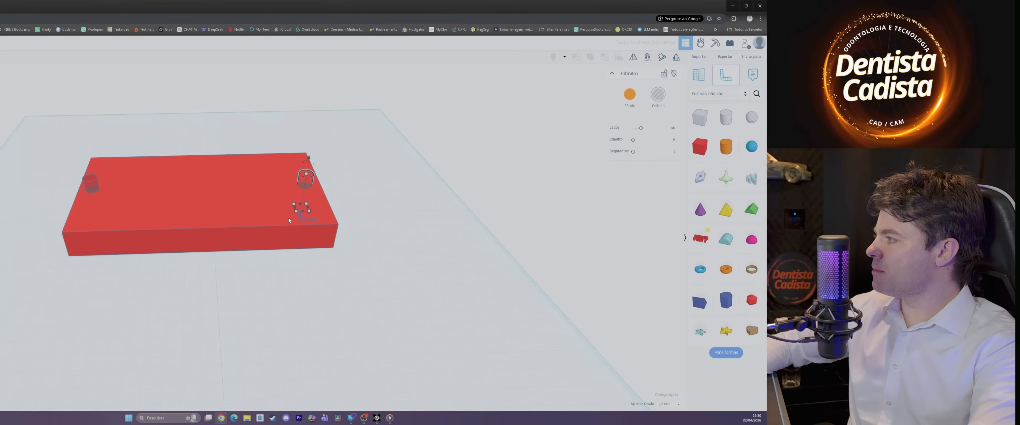
pyautogui.click(77, 312)
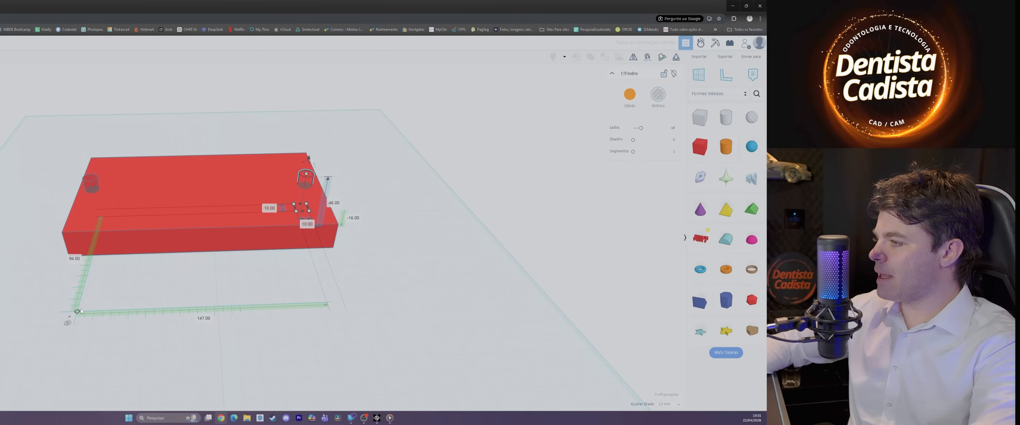
pyautogui.click(153, 207)
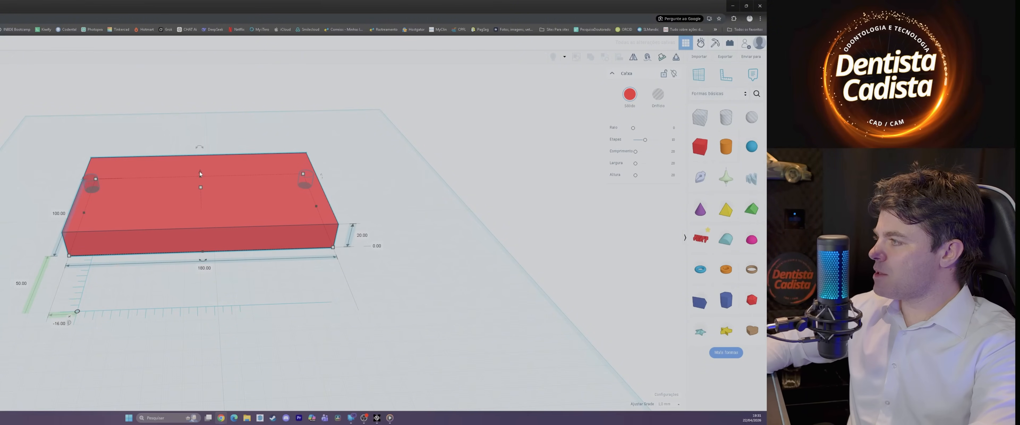
pyautogui.moveTo(199, 174); pyautogui.dragTo(201, 197)
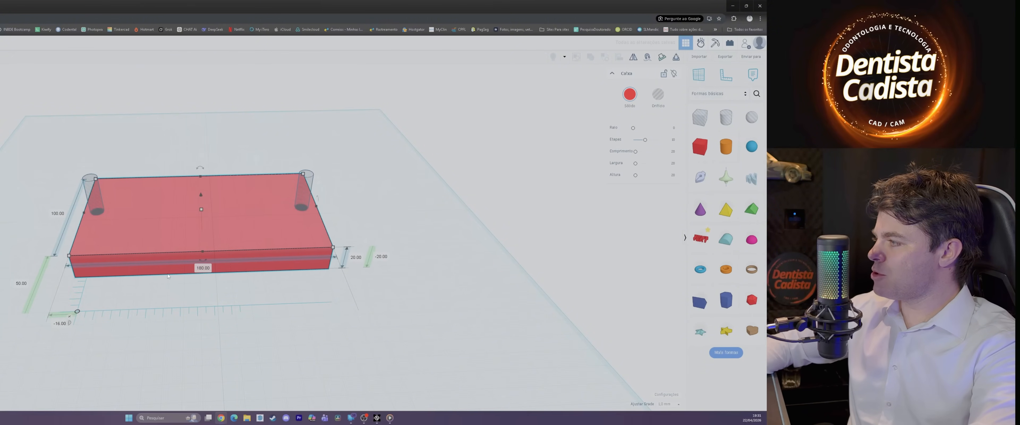
# Step: Lower both cylinder holes to about 34 mm below the workplane so they pass completely through the box
pyautogui.click(92, 194)
pyautogui.moveTo(91, 196); pyautogui.dragTo(85, 307, button='right')
pyautogui.moveTo(73, 353); pyautogui.dragTo(71, 379)
pyautogui.click(283, 289)
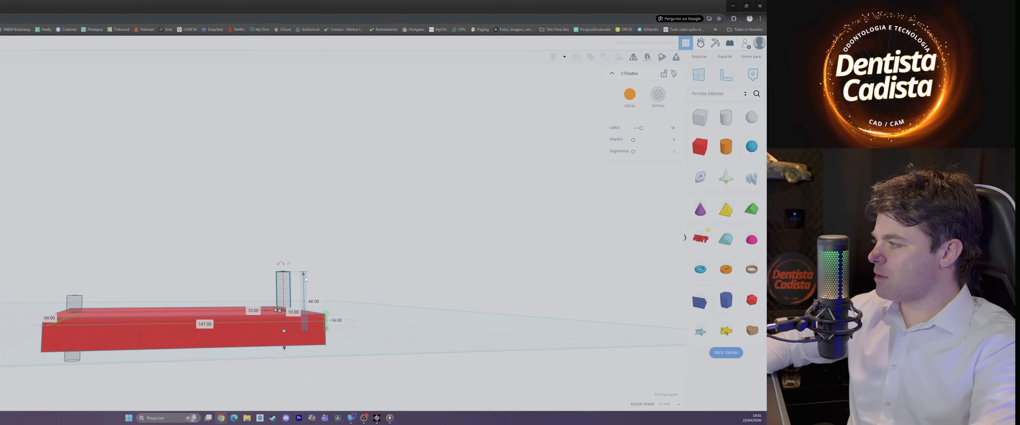
pyautogui.moveTo(284, 348); pyautogui.dragTo(285, 373)
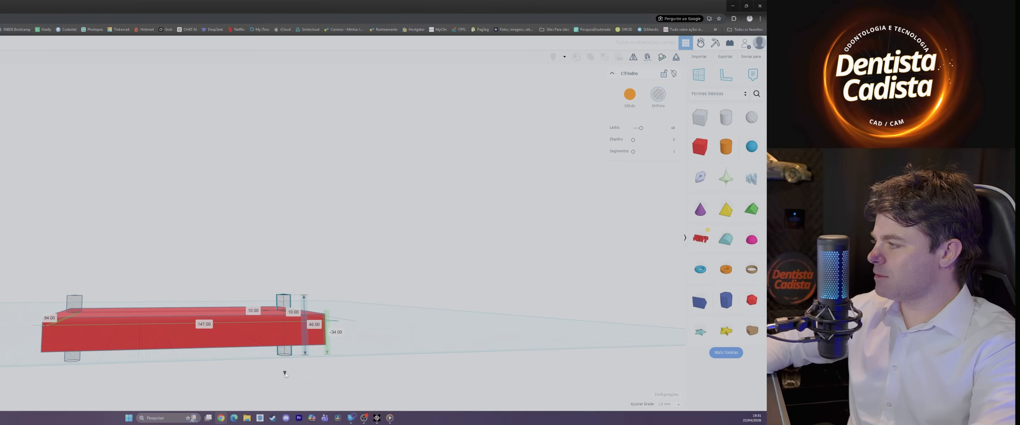
# Step: Move the ruler's origin from in front of the box to its front-left corner and select the right-hand cylinder hole
pyautogui.moveTo(251, 288); pyautogui.dragTo(146, 348, button='right')
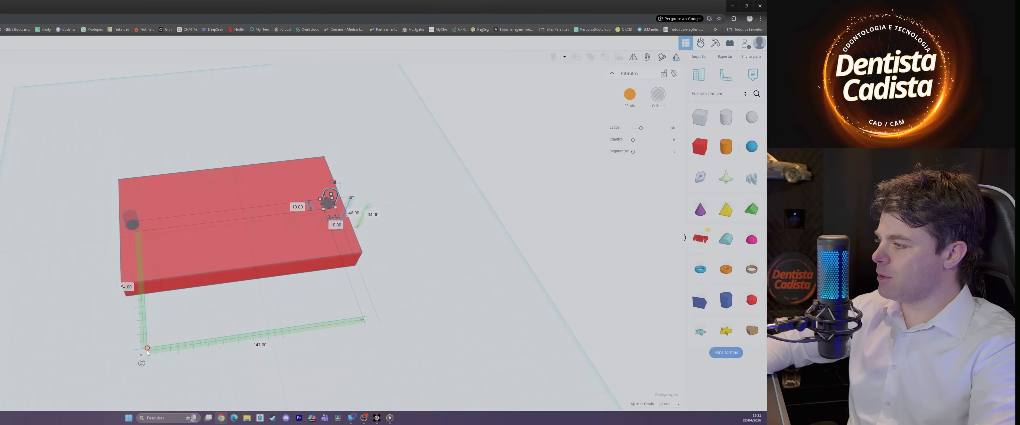
pyautogui.moveTo(147, 348); pyautogui.dragTo(135, 236)
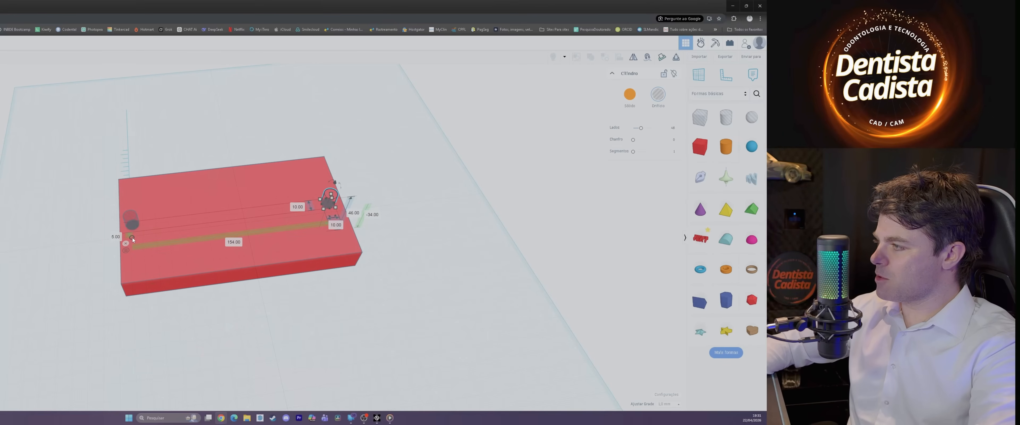
pyautogui.scroll(2, 172, 296)
pyautogui.scroll(2, 172, 296)
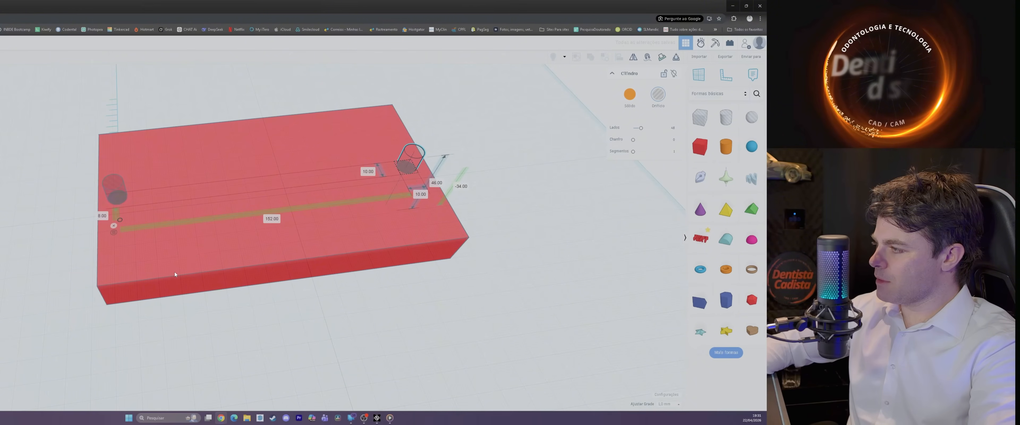
pyautogui.click(187, 271)
pyautogui.scroll(4, 188, 271)
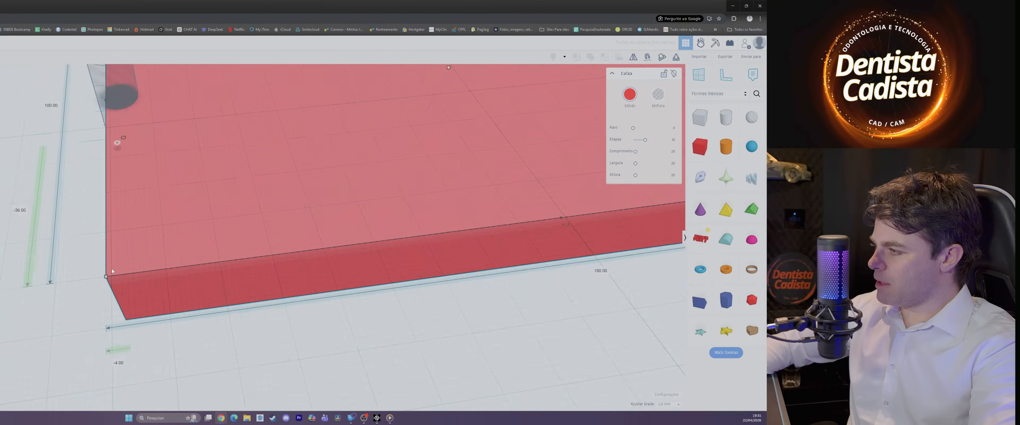
pyautogui.scroll(-5, 181, 202)
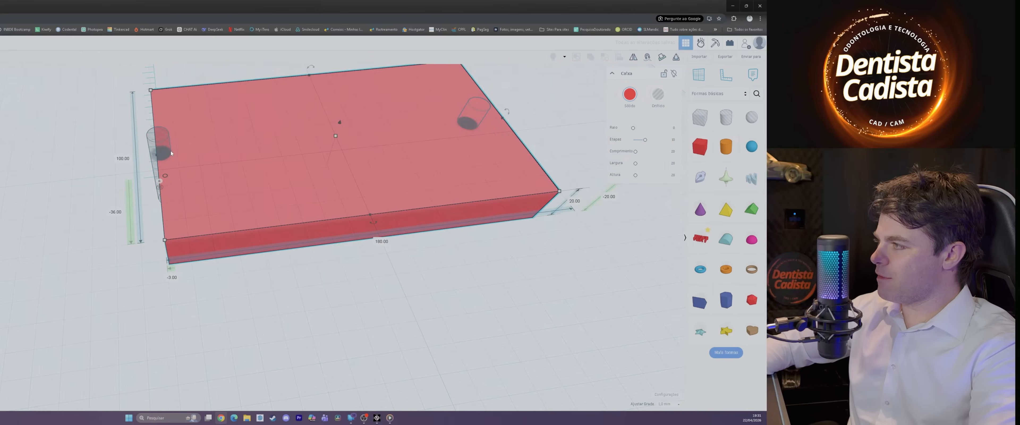
pyautogui.click(160, 148)
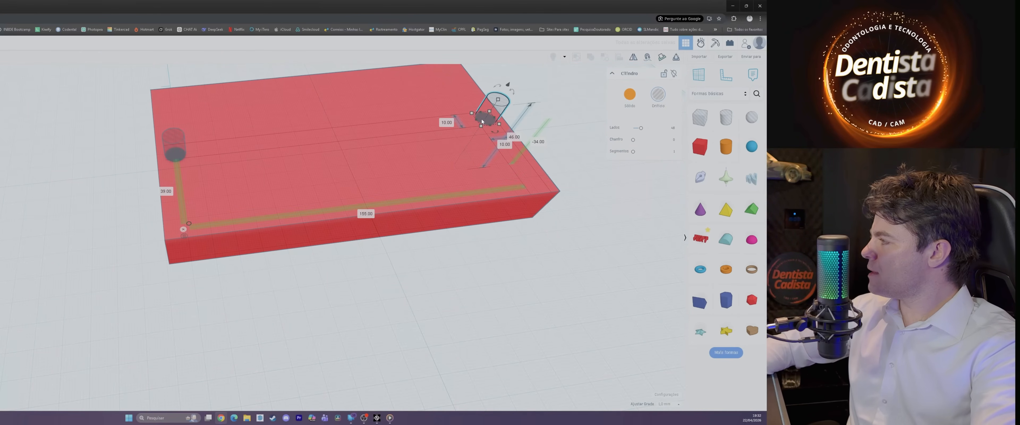
# Step: Set the right-hand cylinder hole's distance from the ruler origin along the box's length to 162 mm
pyautogui.scroll(-1, 599, 236)
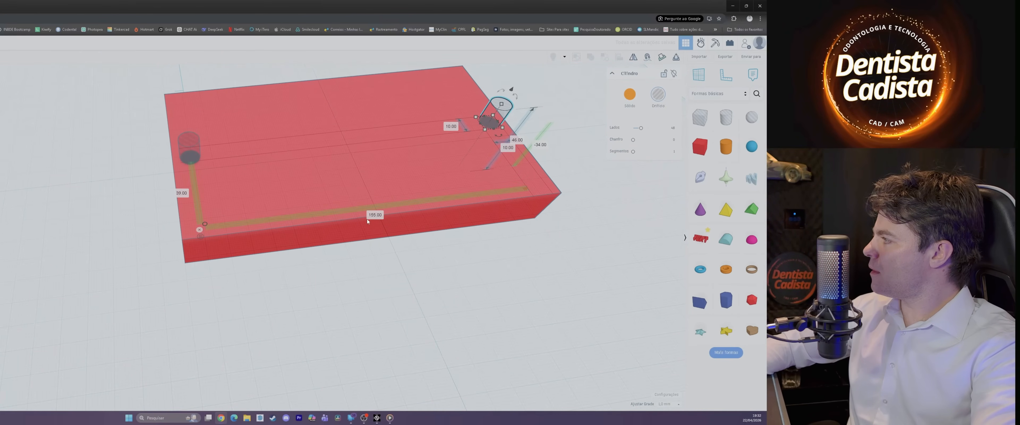
pyautogui.click(376, 215)
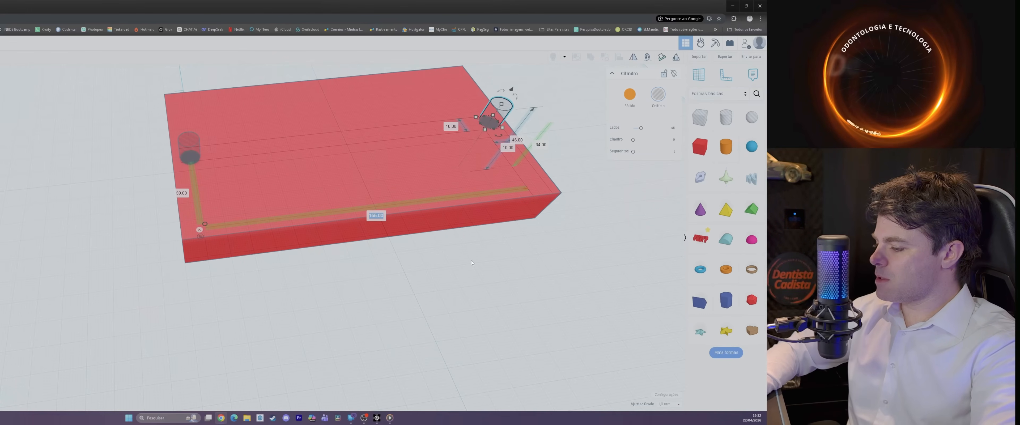
pyautogui.write('16')
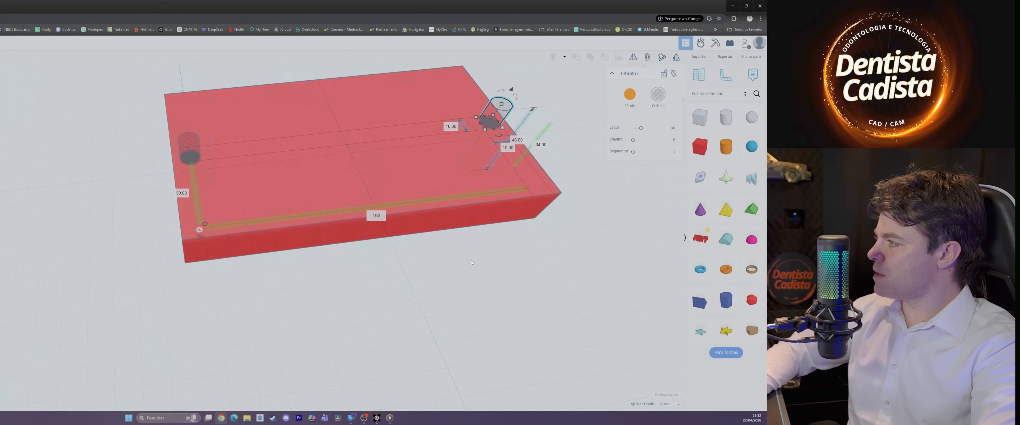
pyautogui.write('2')
pyautogui.press('Return')
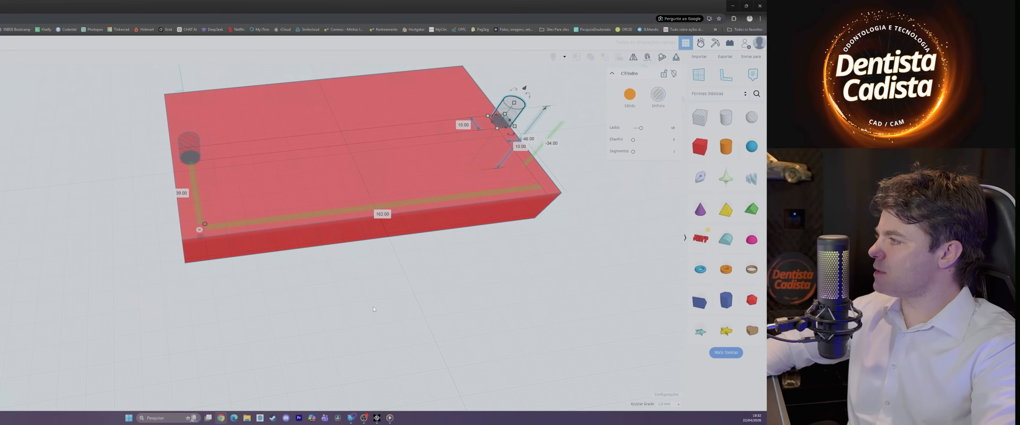
# Step: Select both cylinder holes together and remove the ruler from the workplane
pyautogui.scroll(-1, 475, 305)
pyautogui.scroll(-1, 535, 298)
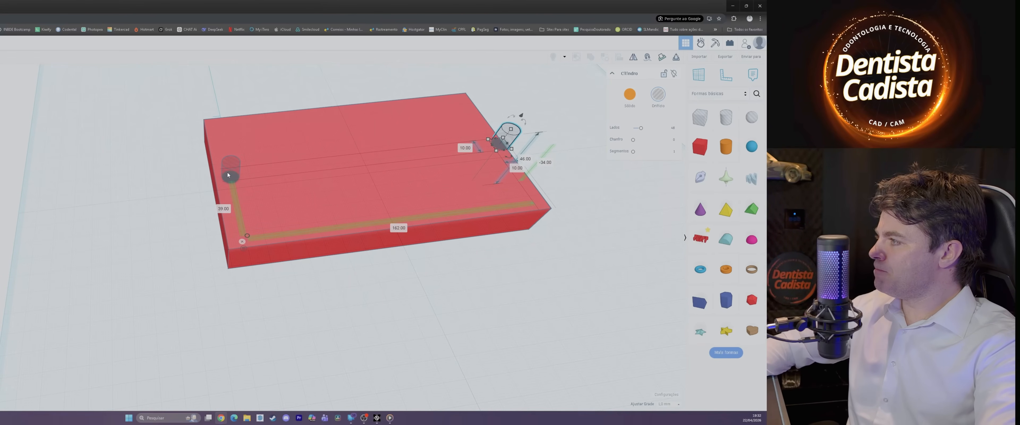
pyautogui.moveTo(635, 291); pyautogui.dragTo(422, 175, button='right')
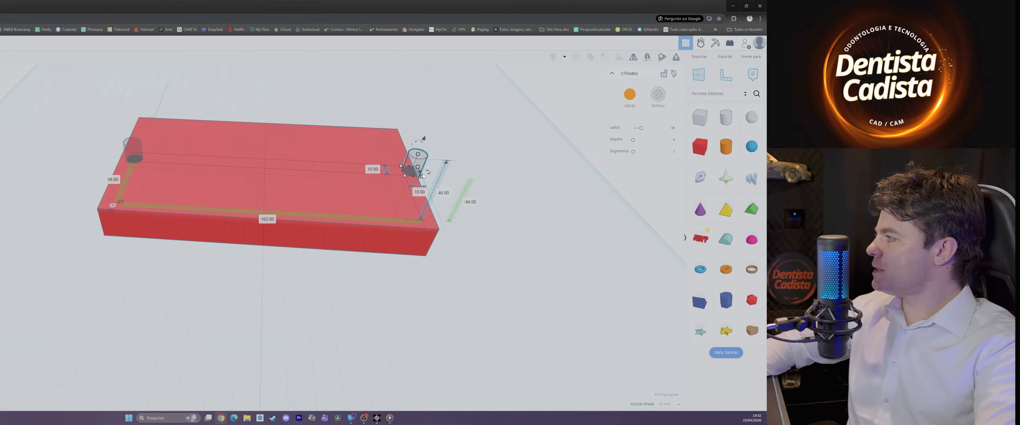
pyautogui.moveTo(137, 155); pyautogui.dragTo(137, 158, button='right')
pyautogui.keyDown('shift'); pyautogui.click(137, 157); pyautogui.keyUp('shift')
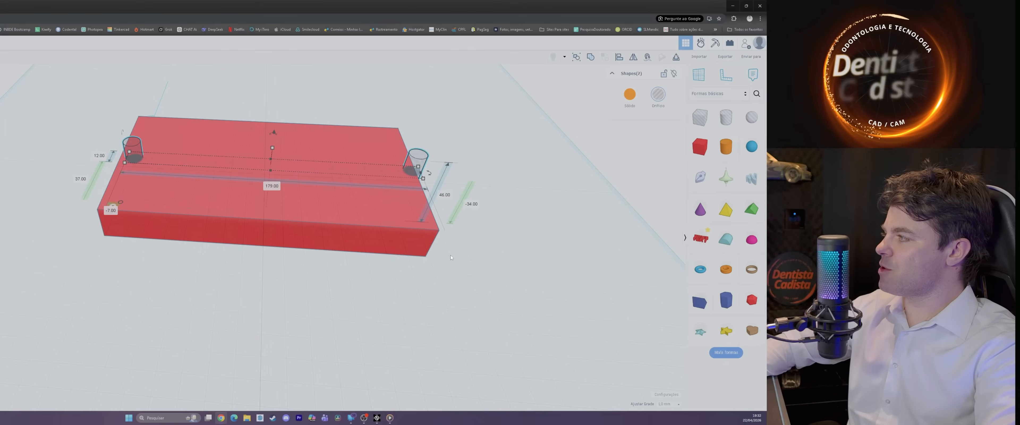
pyautogui.moveTo(317, 273); pyautogui.dragTo(254, 311, button='right')
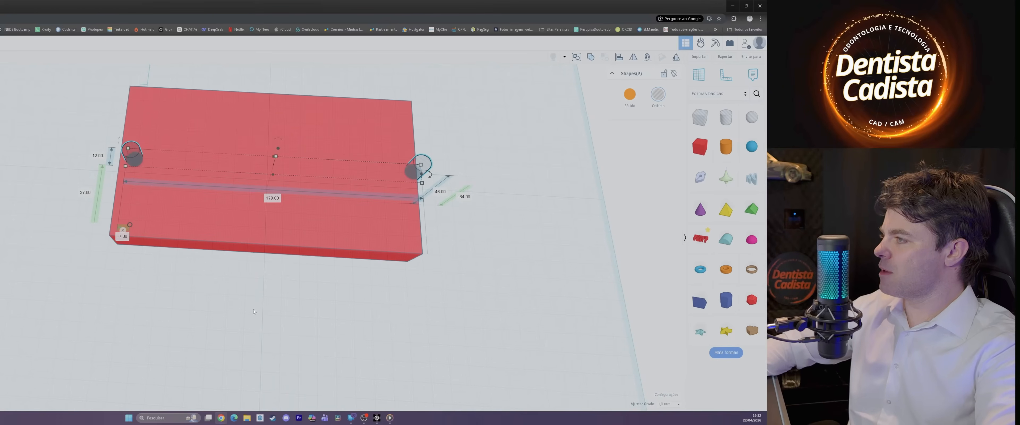
pyautogui.click(123, 231)
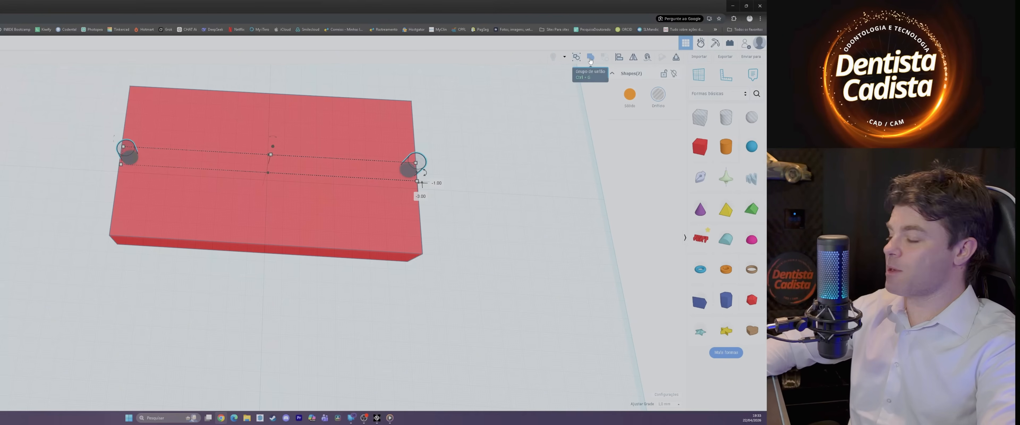
# Step: Group the two cylinder holes as a union and move the group towards the box's back edge
pyautogui.moveTo(589, 59)
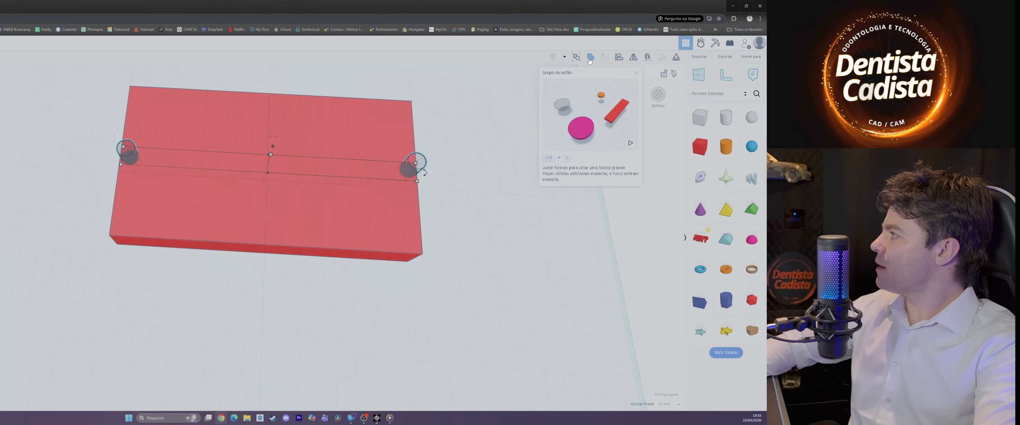
pyautogui.click(590, 58)
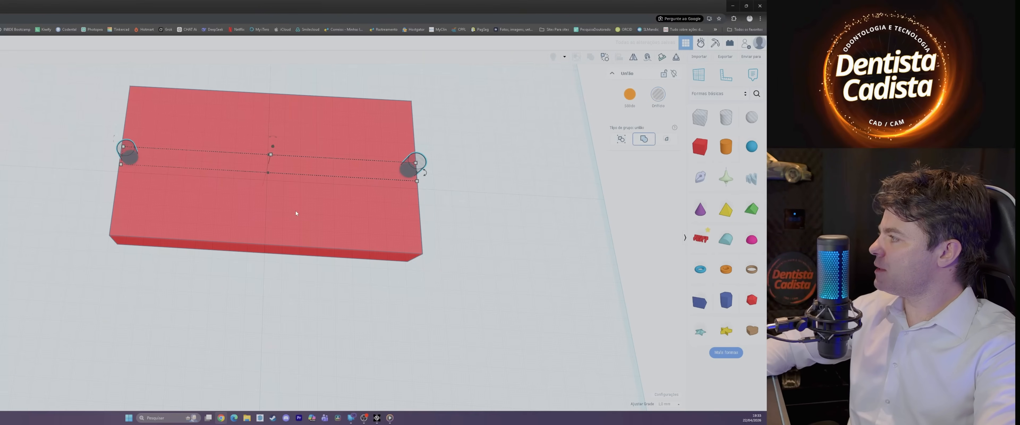
pyautogui.moveTo(411, 171); pyautogui.dragTo(420, 145)
# Step: Set the red box's length to 200 mm
pyautogui.click(419, 232)
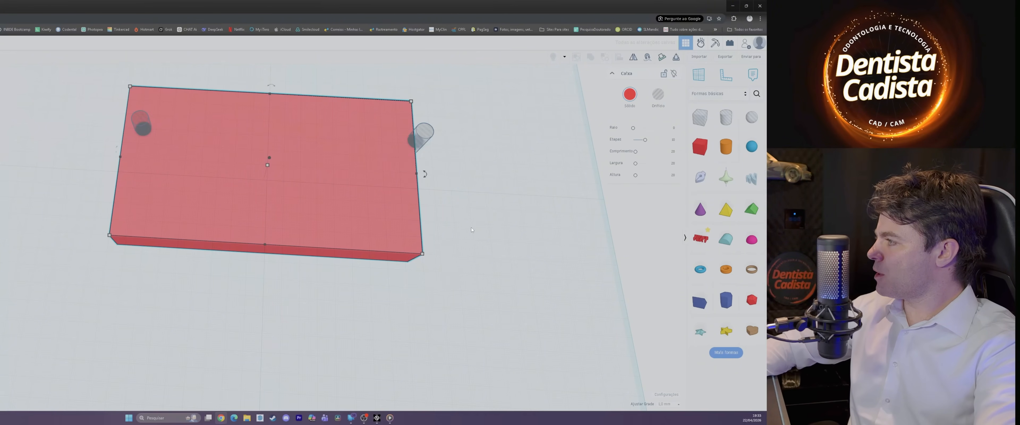
pyautogui.moveTo(471, 229); pyautogui.dragTo(451, 177, button='right')
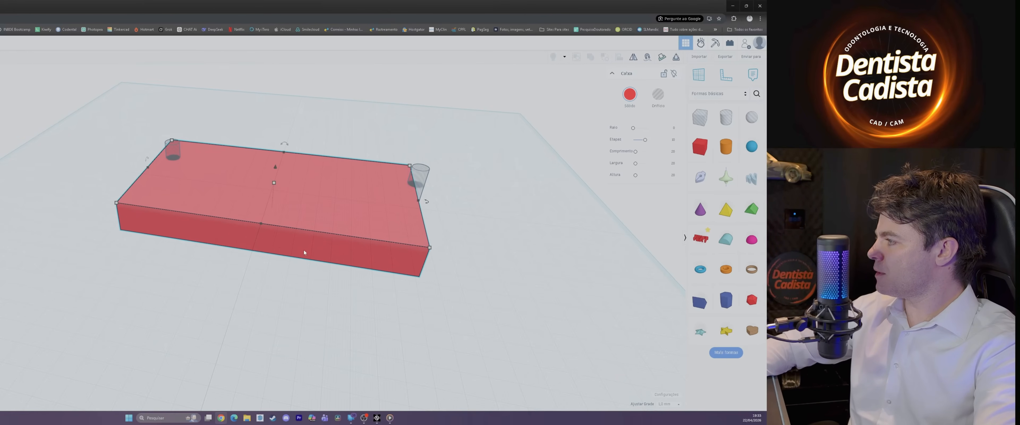
pyautogui.click(255, 242)
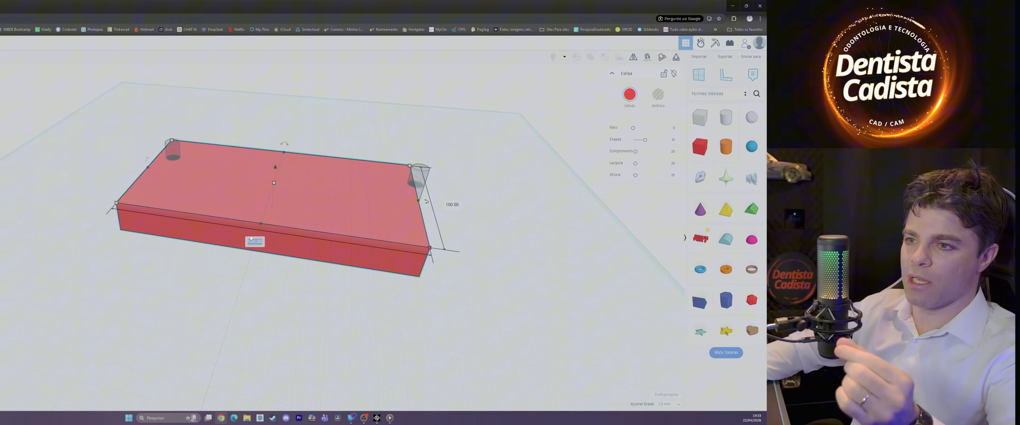
pyautogui.write('200')
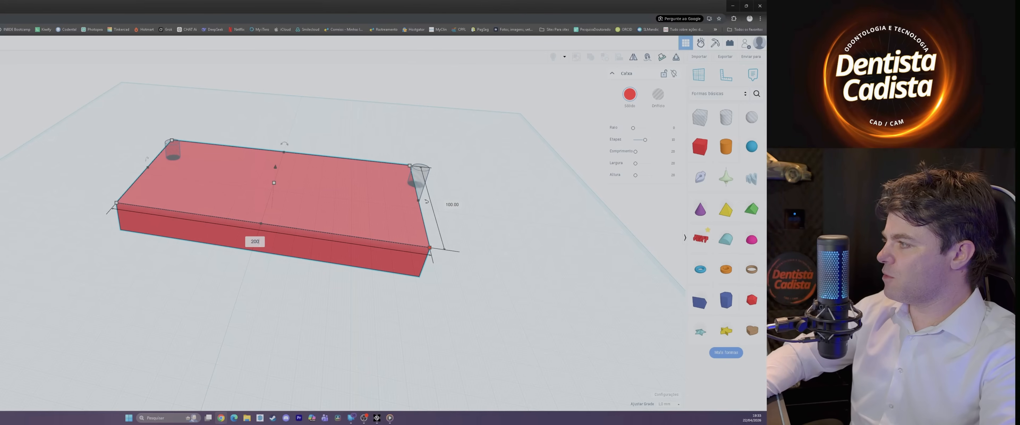
pyautogui.press('Return')
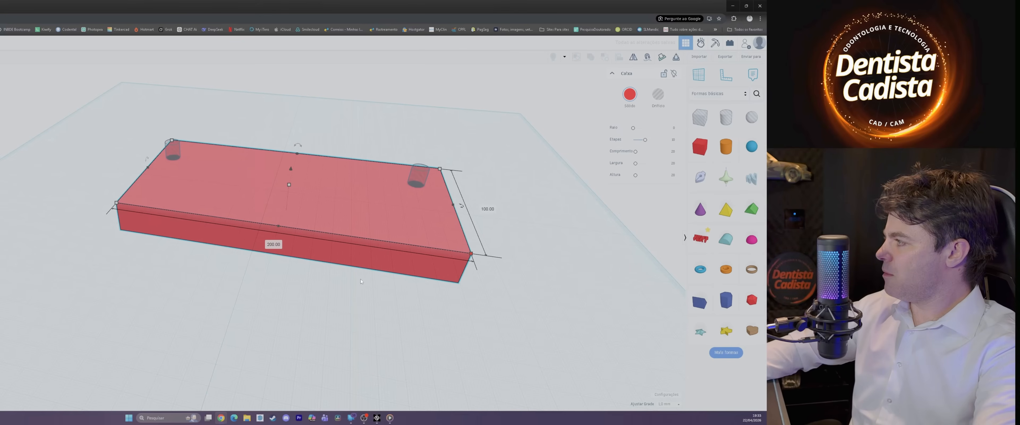
# Step: Set the red box's length to 190 mm
pyautogui.click(471, 253)
pyautogui.click(275, 244)
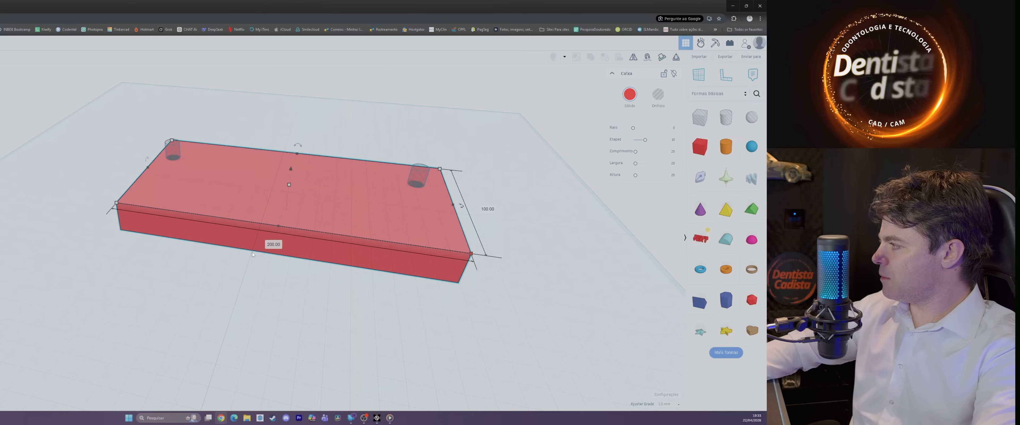
pyautogui.write('190')
pyautogui.press('Return')
pyautogui.scroll(-1, 380, 265)
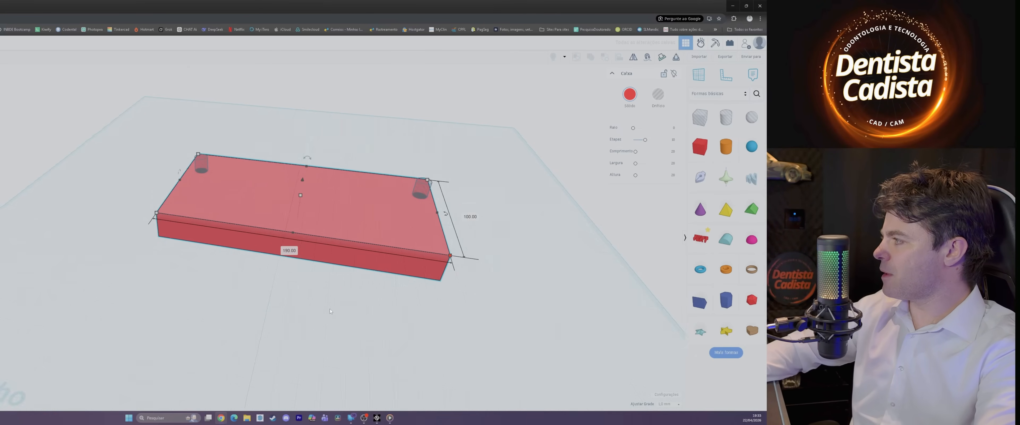
# Step: Select the box together with the grouped holes and align their centres along both the length and the width
pyautogui.moveTo(378, 263)
pyautogui.mouseDown(button='right')
pyautogui.moveTo(382, 282)
pyautogui.moveTo(380, 270)
pyautogui.mouseUp(button='right')
pyautogui.moveTo(115, 88); pyautogui.dragTo(506, 340)
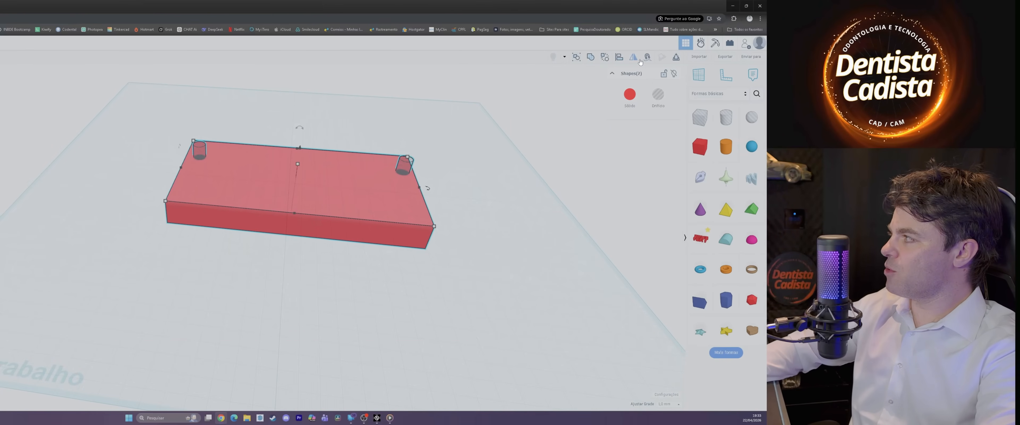
pyautogui.click(620, 58)
pyautogui.click(293, 218)
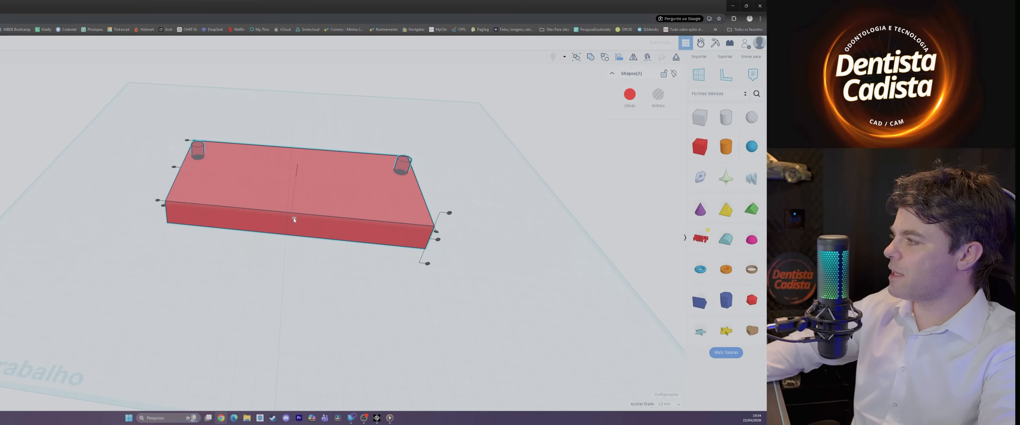
pyautogui.click(173, 168)
# Step: Set the overall height of the selected box and cylinder holes to 30 mm
pyautogui.moveTo(475, 259); pyautogui.dragTo(348, 244, button='right')
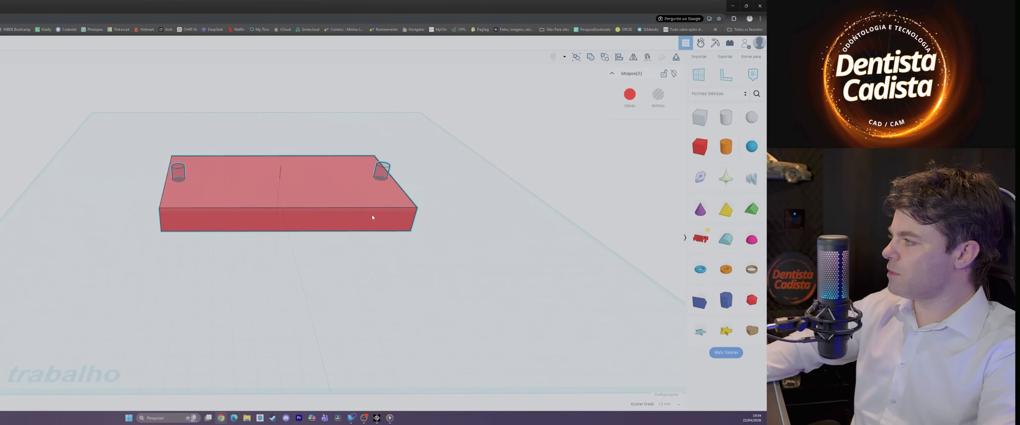
pyautogui.moveTo(372, 218); pyautogui.dragTo(366, 171, button='right')
pyautogui.moveTo(281, 193)
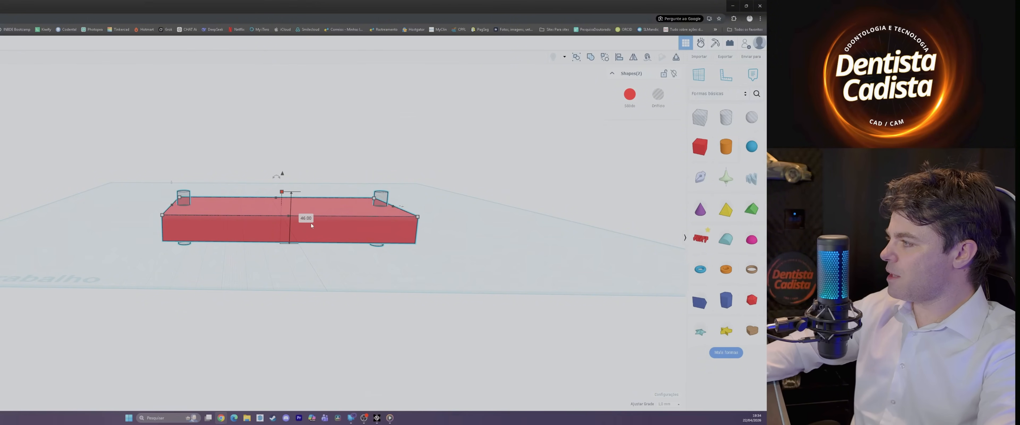
pyautogui.click(306, 218)
pyautogui.write('30')
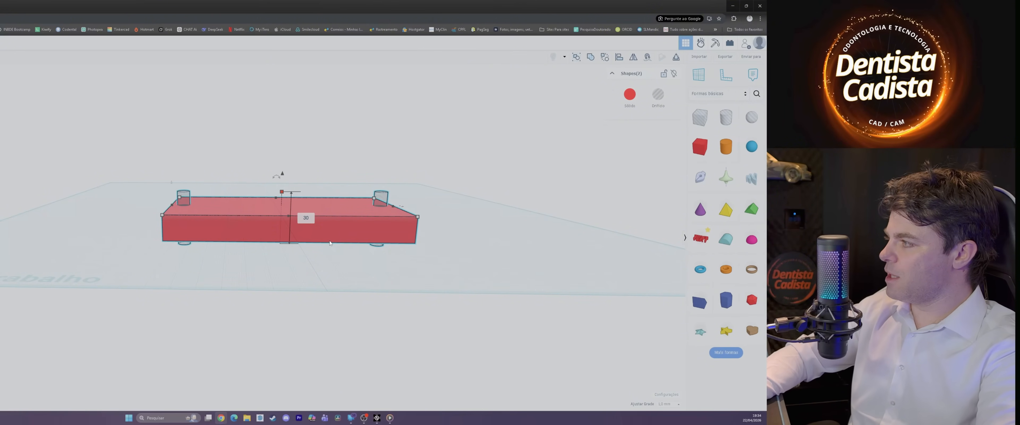
pyautogui.press('Return')
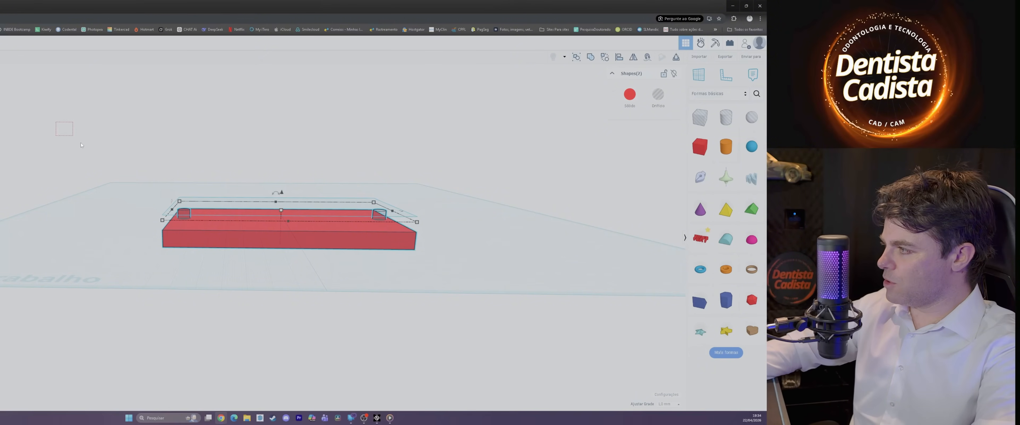
# Step: Group the box with the cylinder holes as a union to cut the through-holes, and raise the plate above the workplane
pyautogui.moveTo(462, 349); pyautogui.dragTo(458, 318, button='right')
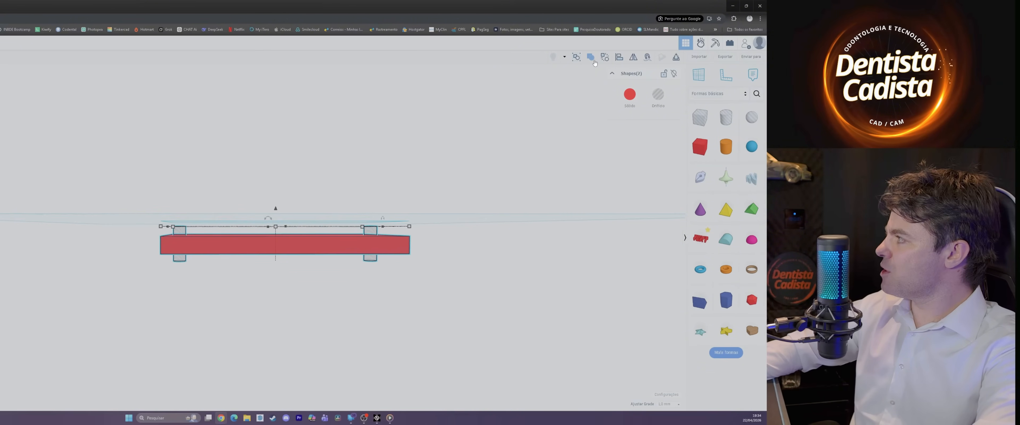
pyautogui.hotkey('ctrl', 'g')
pyautogui.moveTo(333, 278); pyautogui.dragTo(313, 314, button='right')
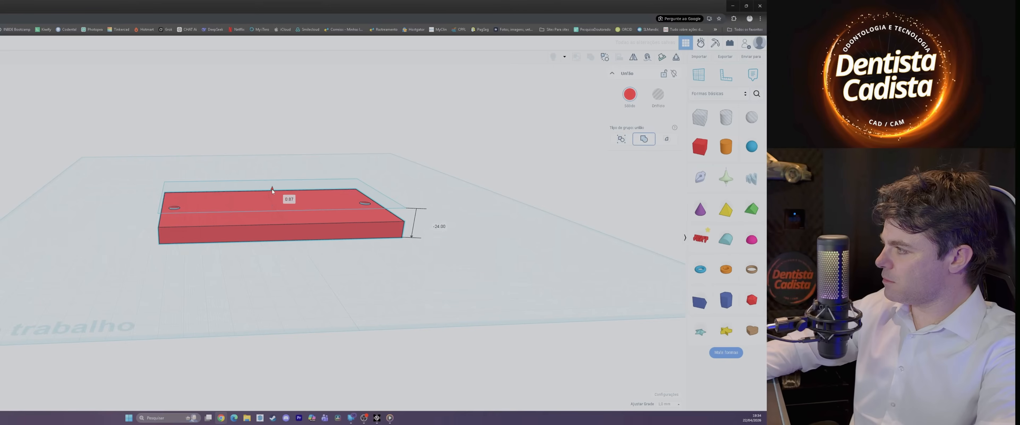
pyautogui.moveTo(271, 189); pyautogui.dragTo(272, 149)
pyautogui.click(301, 132)
pyautogui.moveTo(296, 168); pyautogui.dragTo(287, 204, button='right')
pyautogui.moveTo(243, 124); pyautogui.dragTo(243, 122, button='right')
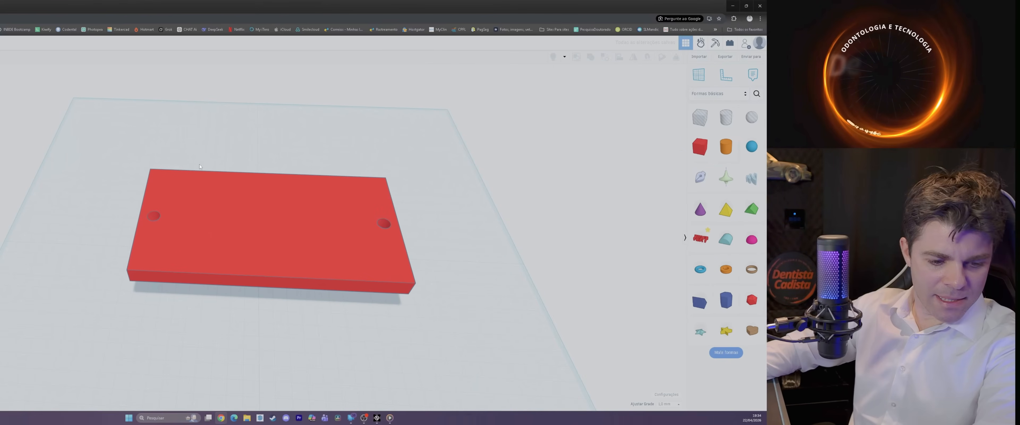
# Step: Set the height of the grouped plate with the two cylinder holes to 30 mm
pyautogui.click(292, 259)
pyautogui.moveTo(294, 258); pyautogui.dragTo(270, 173, button='right')
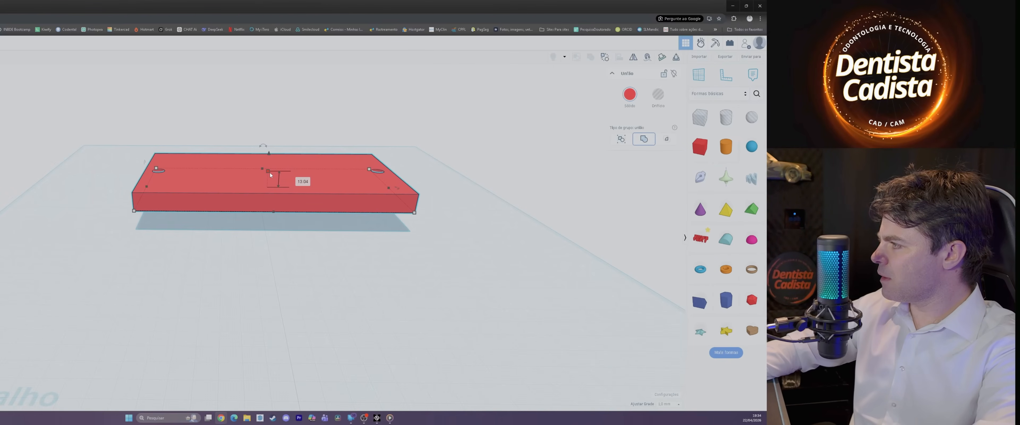
pyautogui.click(303, 183)
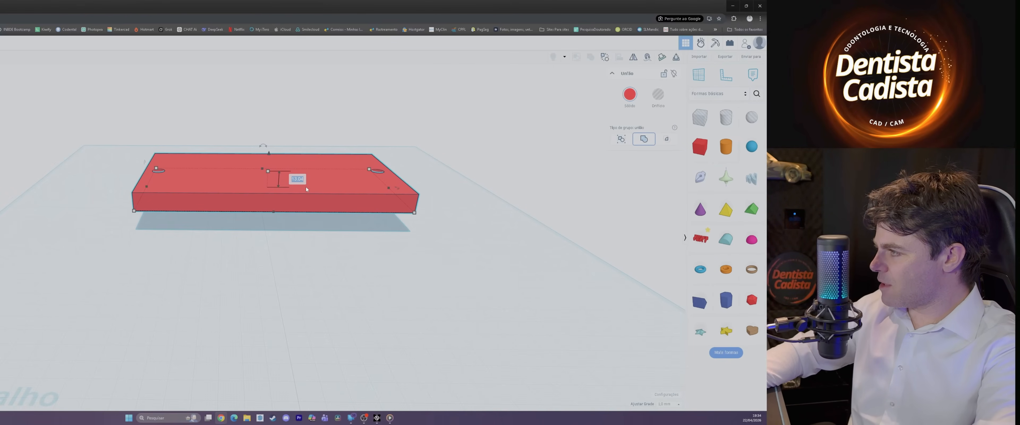
pyautogui.write('30')
pyautogui.press('Return')
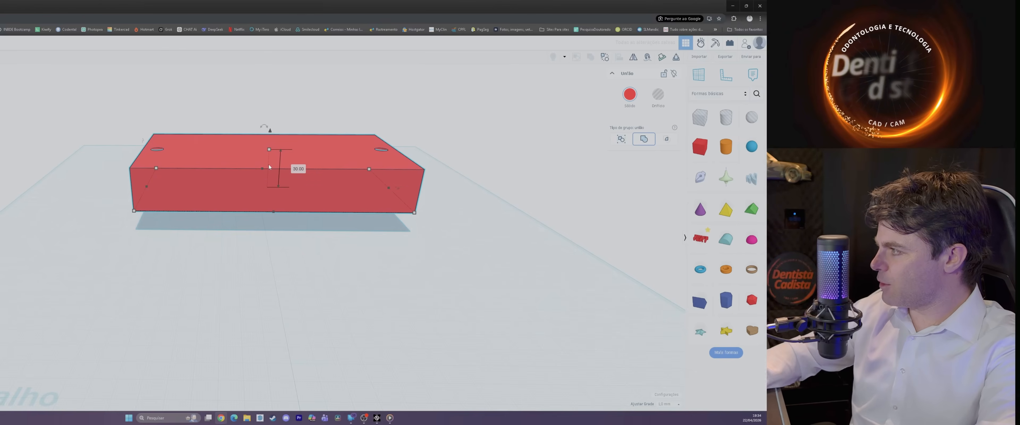
pyautogui.click(285, 274)
pyautogui.moveTo(314, 295); pyautogui.dragTo(328, 317, button='right')
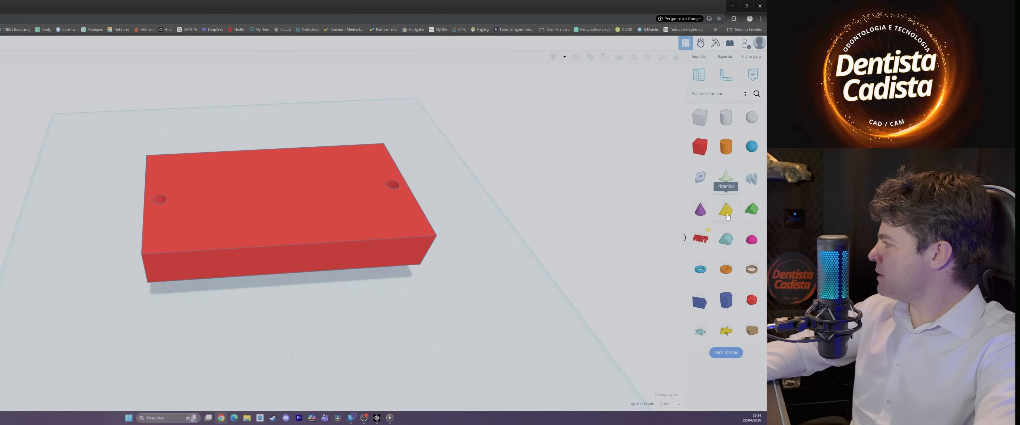
# Step: Place a pyramid on the workplane in front of the plate and turn it into a hole
pyautogui.moveTo(727, 217); pyautogui.dragTo(293, 316)
pyautogui.moveTo(380, 344); pyautogui.dragTo(369, 295, button='right')
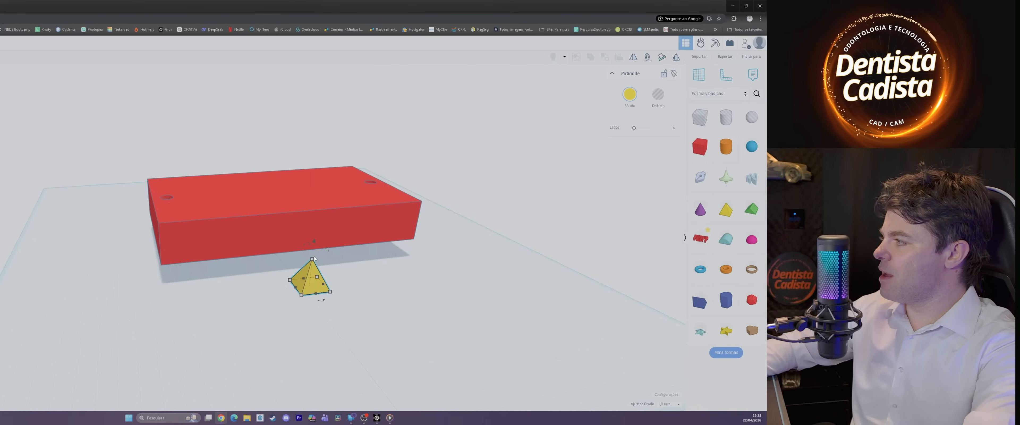
pyautogui.moveTo(314, 243)
pyautogui.mouseDown()
pyautogui.moveTo(339, 283)
pyautogui.moveTo(302, 303)
pyautogui.moveTo(301, 242)
pyautogui.mouseUp()
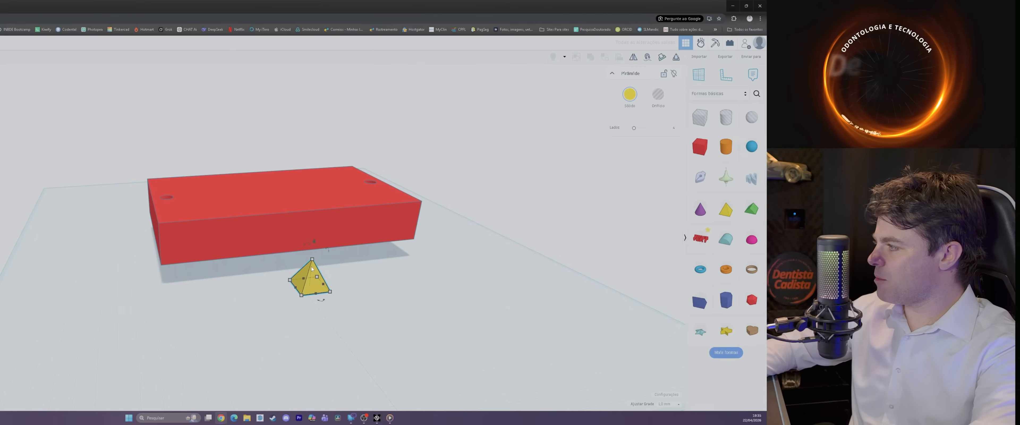
pyautogui.click(657, 95)
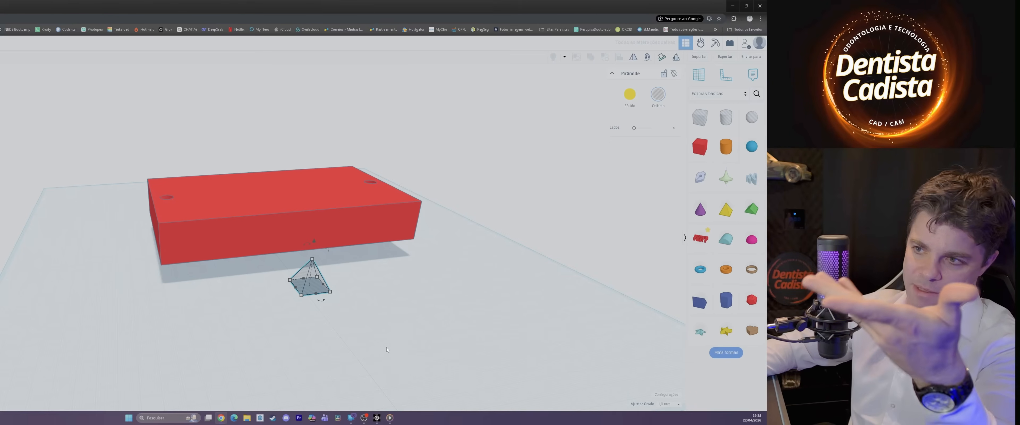
# Step: Stretch the pyramid hole's apex well above the plate and set its base to 90 by 60 mm
pyautogui.scroll(-2, 392, 287)
pyautogui.moveTo(320, 262); pyautogui.dragTo(336, 137)
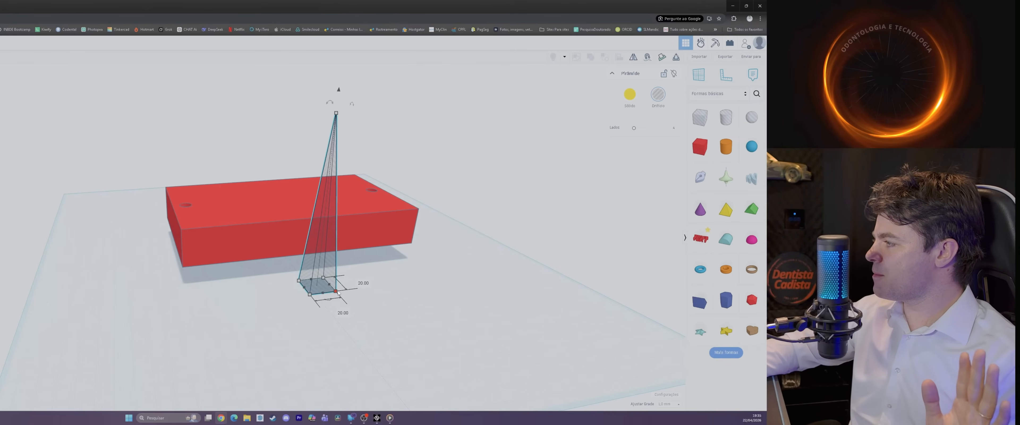
pyautogui.scroll(-1, 336, 298)
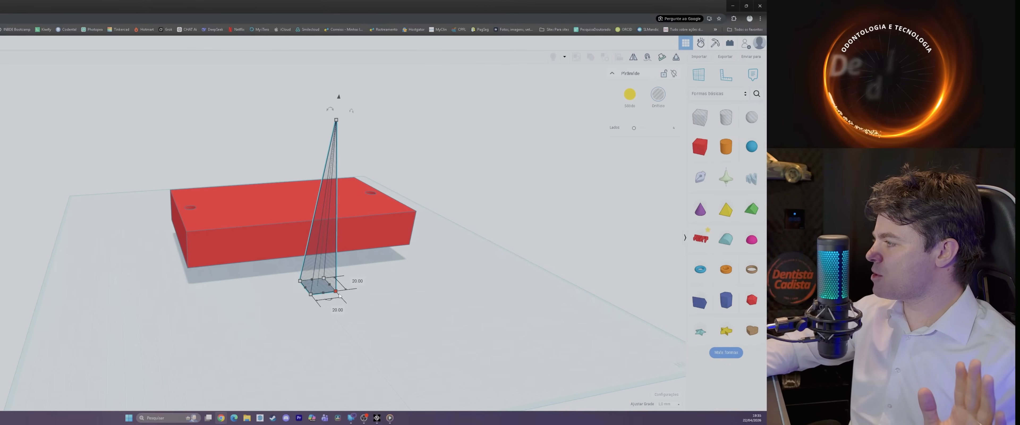
pyautogui.click(338, 310)
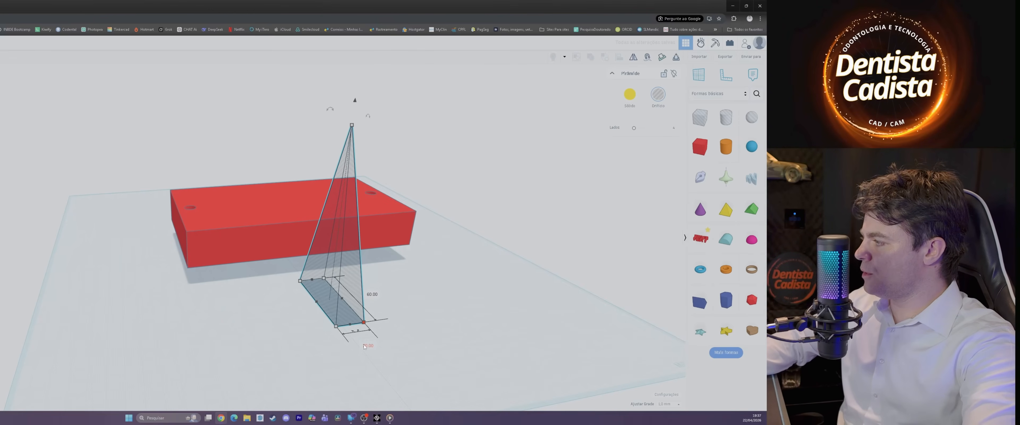
pyautogui.click(368, 346)
pyautogui.write('9')
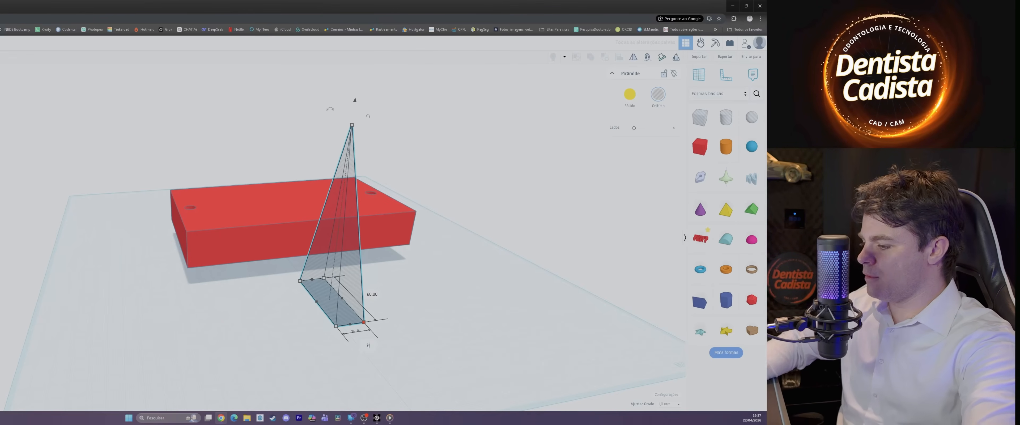
pyautogui.write('0')
pyautogui.press('Return')
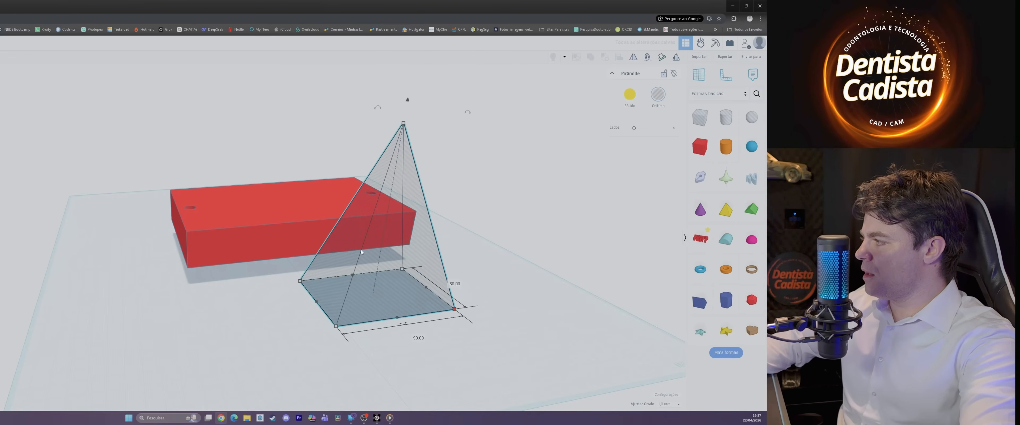
# Step: Select the plate together with the pyramid hole and align their centres along the length and the width
pyautogui.moveTo(54, 76); pyautogui.dragTo(571, 379)
pyautogui.press('l')
pyautogui.click(355, 333)
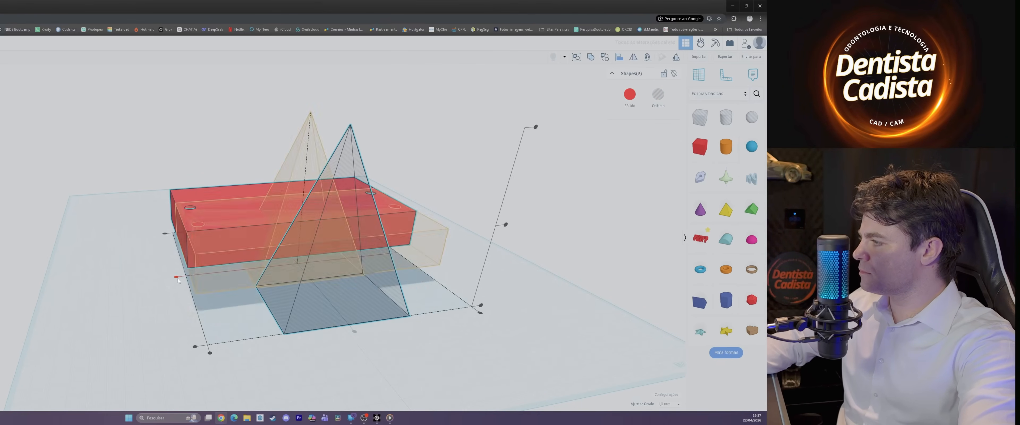
pyautogui.click(300, 204)
# Step: Stretch the pyramid hole's height to about 196 mm
pyautogui.moveTo(310, 112); pyautogui.dragTo(378, 2)
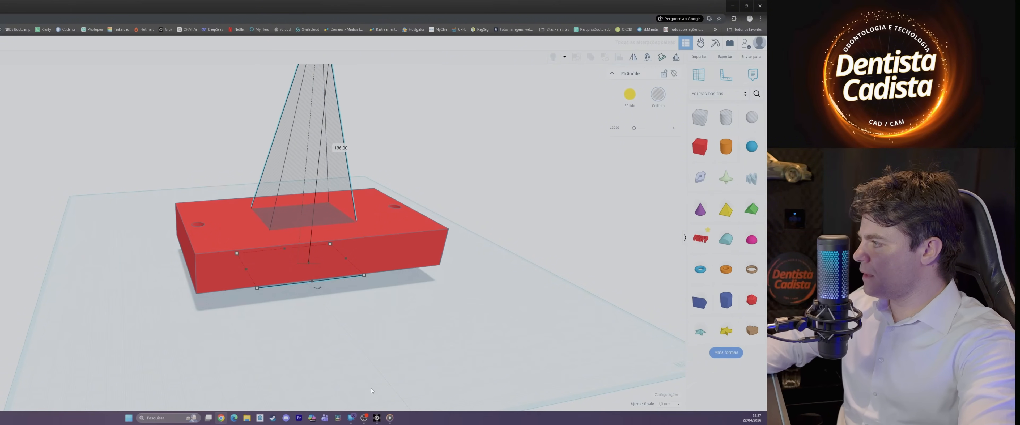
pyautogui.scroll(-1, 371, 388)
pyautogui.moveTo(359, 380); pyautogui.dragTo(280, 300, button='right')
pyautogui.scroll(-1, 348, 328)
pyautogui.moveTo(350, 372); pyautogui.dragTo(350, 359)
pyautogui.moveTo(351, 359); pyautogui.dragTo(369, 383, button='right')
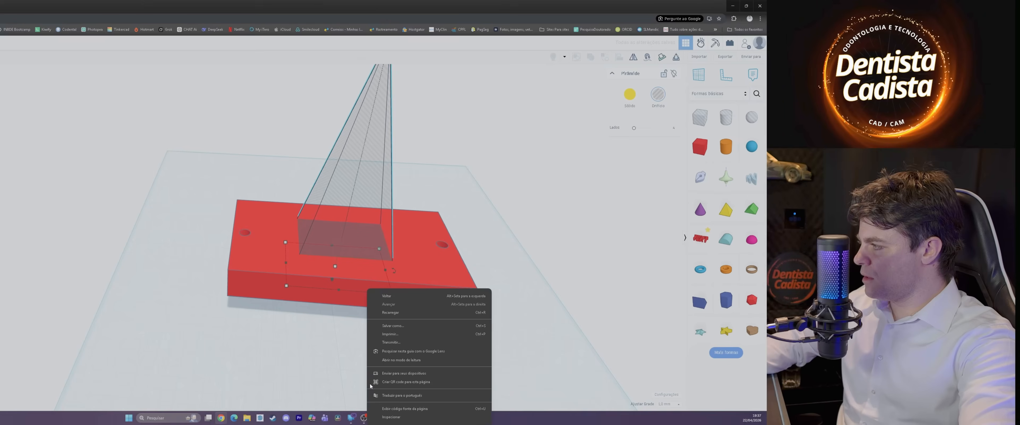
pyautogui.click(331, 236)
pyautogui.press('f')
pyautogui.moveTo(229, 166); pyautogui.dragTo(271, 244)
pyautogui.moveTo(271, 244); pyautogui.dragTo(470, 297, button='right')
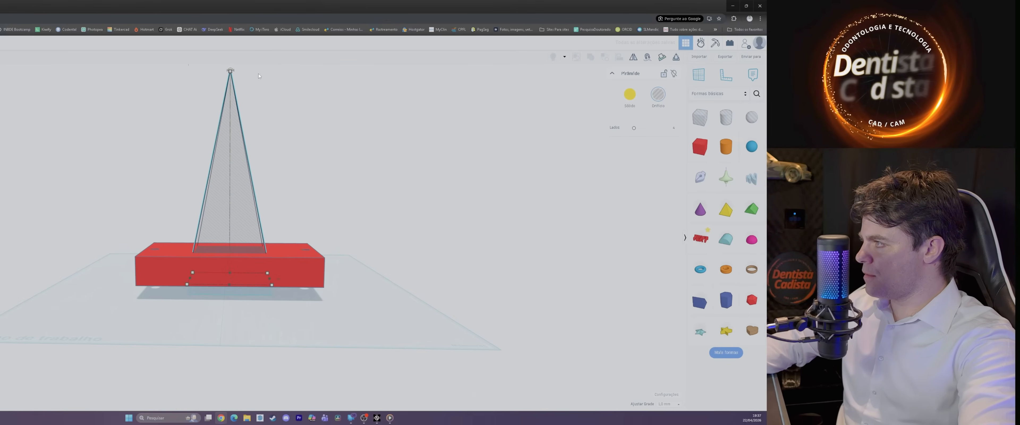
# Step: Shorten the pyramid hole and lower it until its base sits below the underside of the plate
pyautogui.moveTo(231, 73); pyautogui.dragTo(256, 210)
pyautogui.moveTo(256, 210); pyautogui.dragTo(230, 155, button='right')
pyautogui.moveTo(230, 155); pyautogui.dragTo(230, 180)
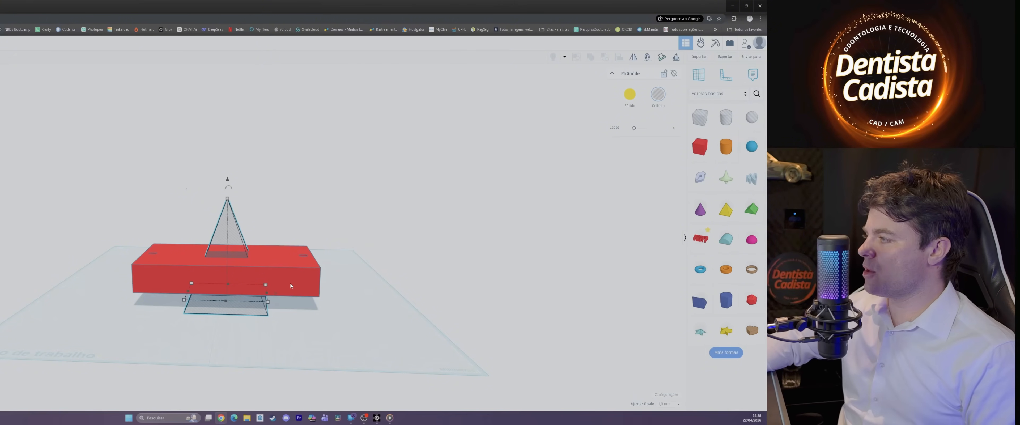
# Step: Set the length of the pyramid hole's base to 120 mm and increase its width
pyautogui.moveTo(291, 286); pyautogui.dragTo(197, 328, button='right')
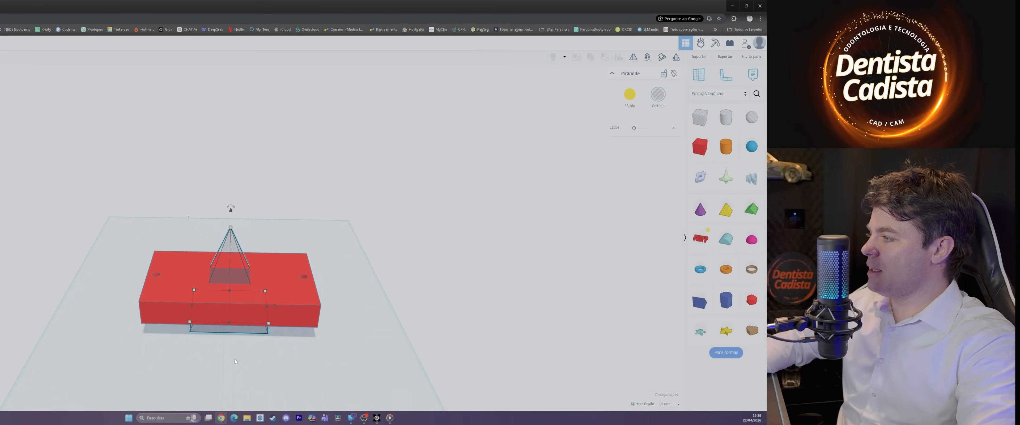
pyautogui.moveTo(235, 359); pyautogui.dragTo(412, 314, button='right')
pyautogui.scroll(5, 243, 288)
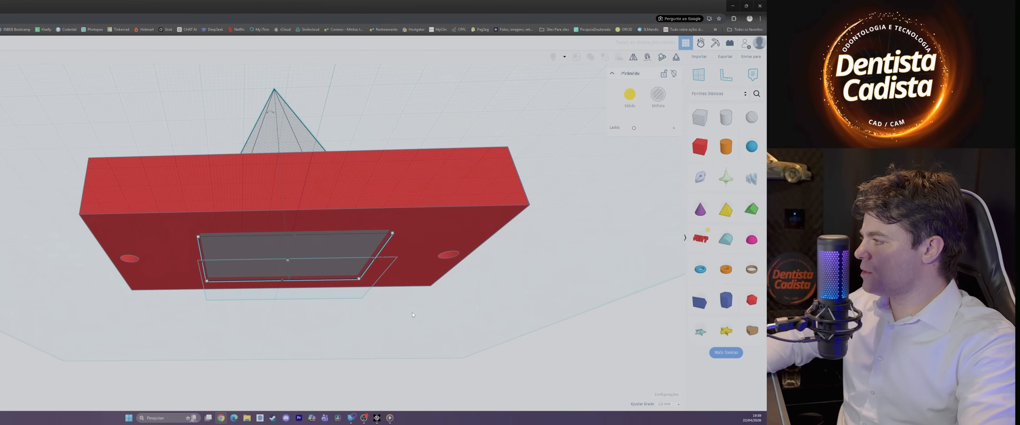
pyautogui.moveTo(391, 235)
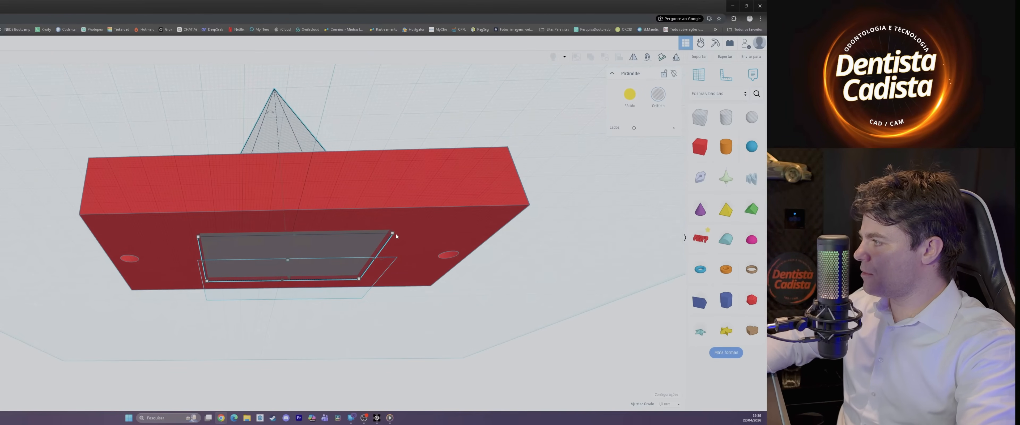
pyautogui.click(300, 214)
pyautogui.write('1')
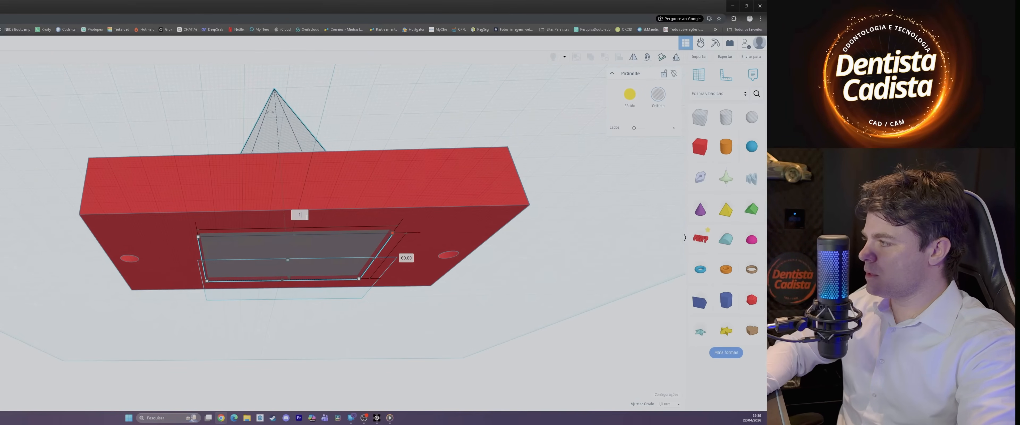
pyautogui.write('20')
pyautogui.press('Return')
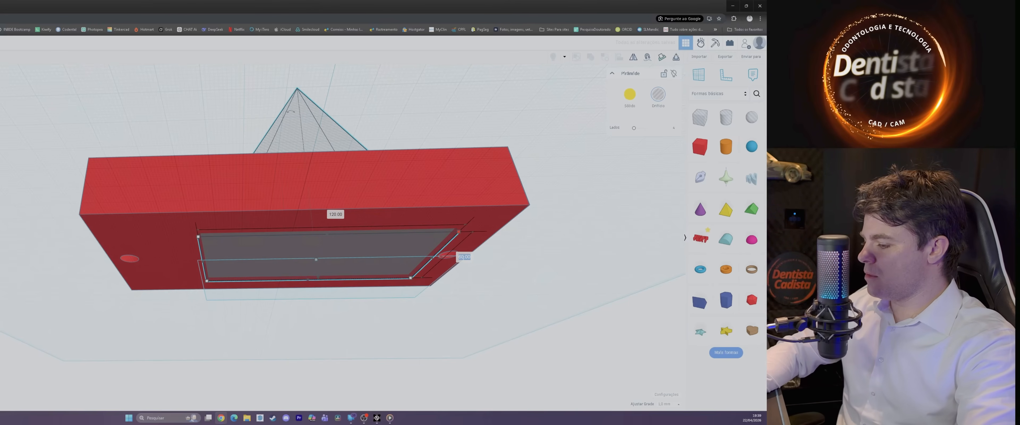
pyautogui.press('Return')
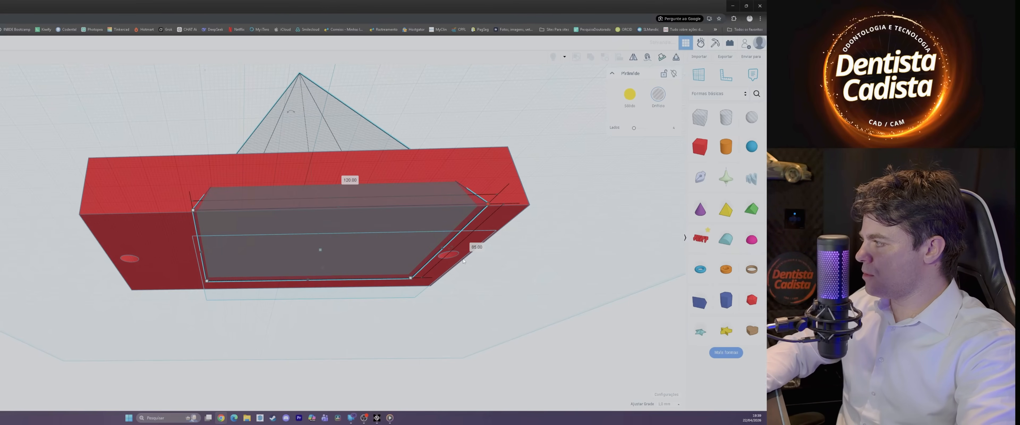
# Step: Select the plate and the enlarged pyramid hole and centre them on each other in both horizontal directions
pyautogui.moveTo(464, 259); pyautogui.dragTo(455, 328, button='right')
pyautogui.moveTo(112, 128); pyautogui.dragTo(528, 377)
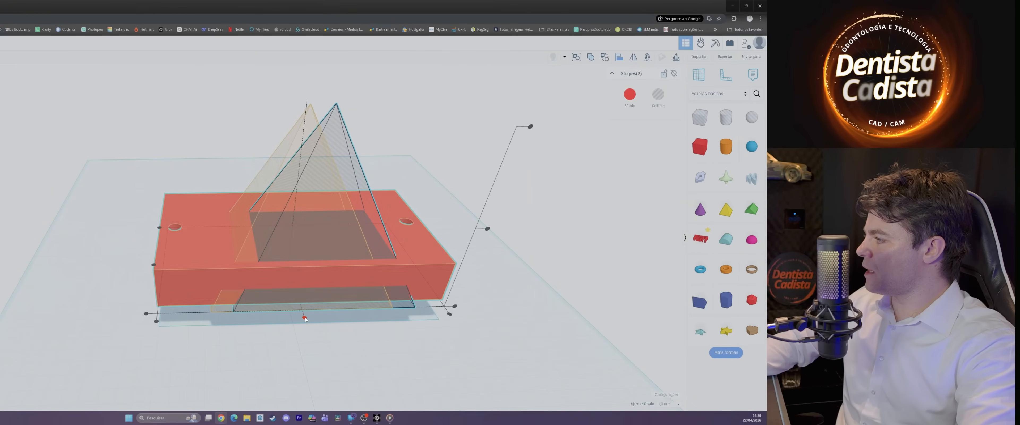
pyautogui.click(304, 317)
pyautogui.click(487, 229)
pyautogui.click(337, 358)
pyautogui.moveTo(323, 364); pyautogui.dragTo(300, 172, button='right')
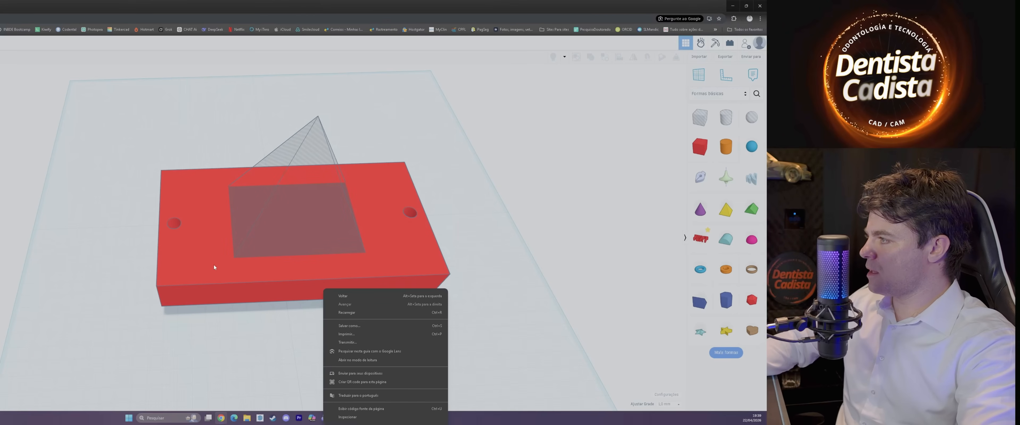
pyautogui.click(466, 353)
# Step: Group the plate with the pyramid hole as a union to cut a tapered window through its middle
pyautogui.scroll(-3, 466, 353)
pyautogui.moveTo(413, 358); pyautogui.dragTo(392, 356, button='right')
pyautogui.moveTo(77, 98); pyautogui.dragTo(554, 205)
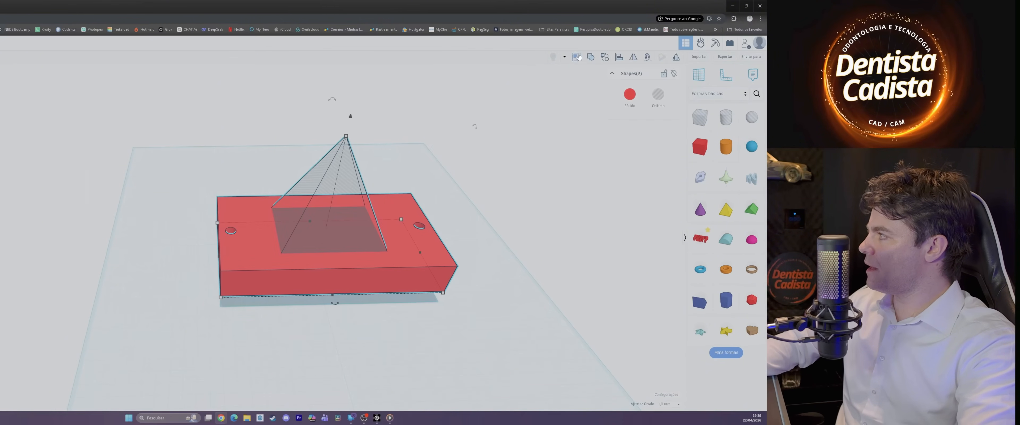
pyautogui.click(594, 60)
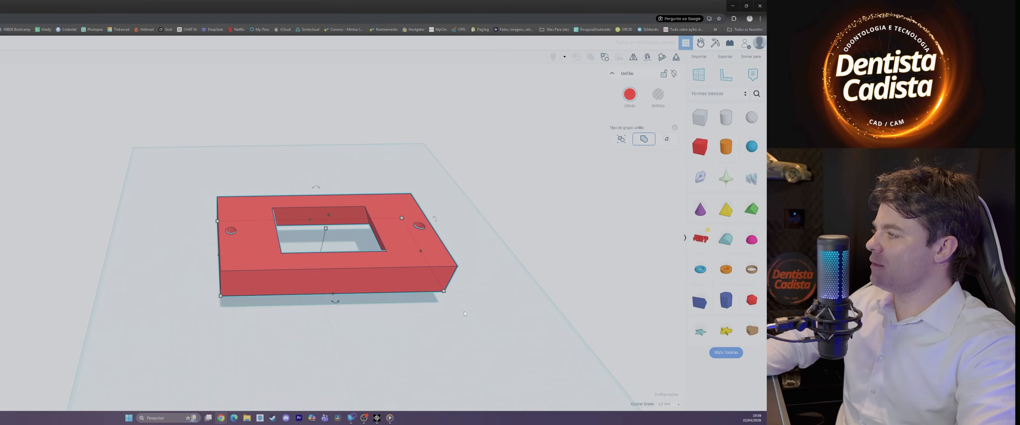
# Step: Examine the tapered window of the plate from below, from above and from the front
pyautogui.moveTo(464, 311); pyautogui.dragTo(404, 214, button='right')
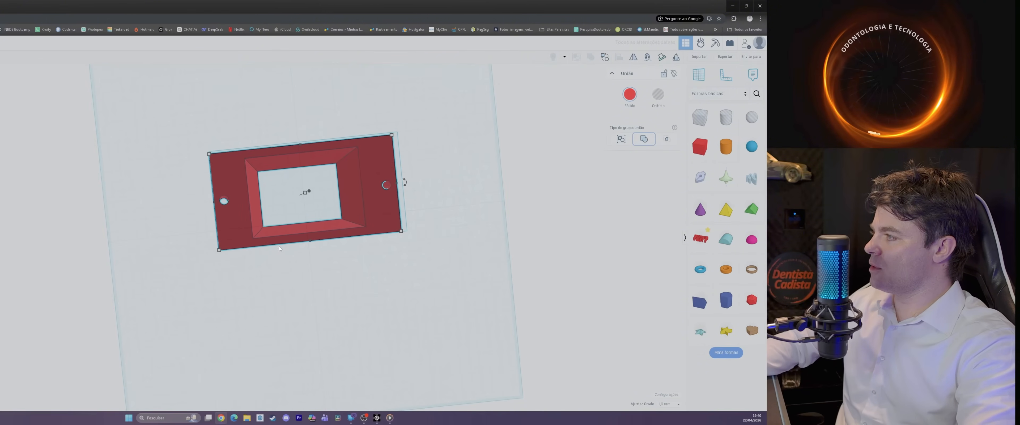
pyautogui.moveTo(389, 126); pyautogui.dragTo(354, 270, button='right')
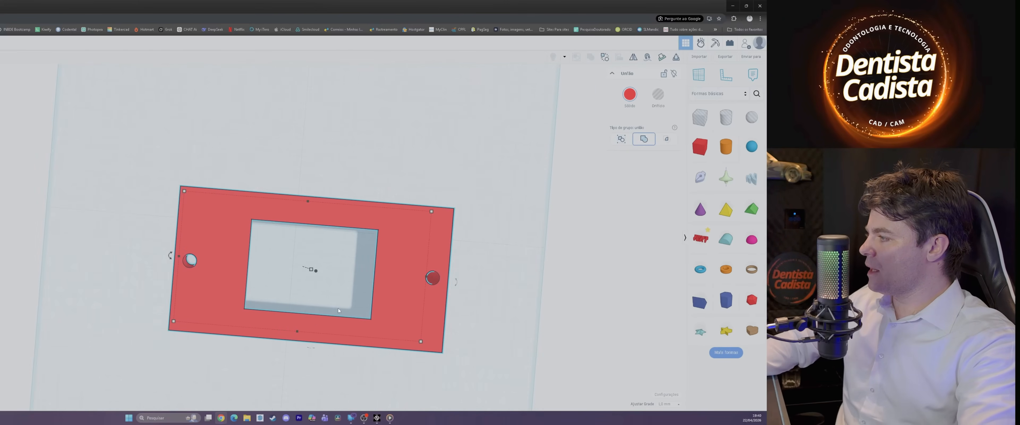
pyautogui.scroll(2, 353, 270)
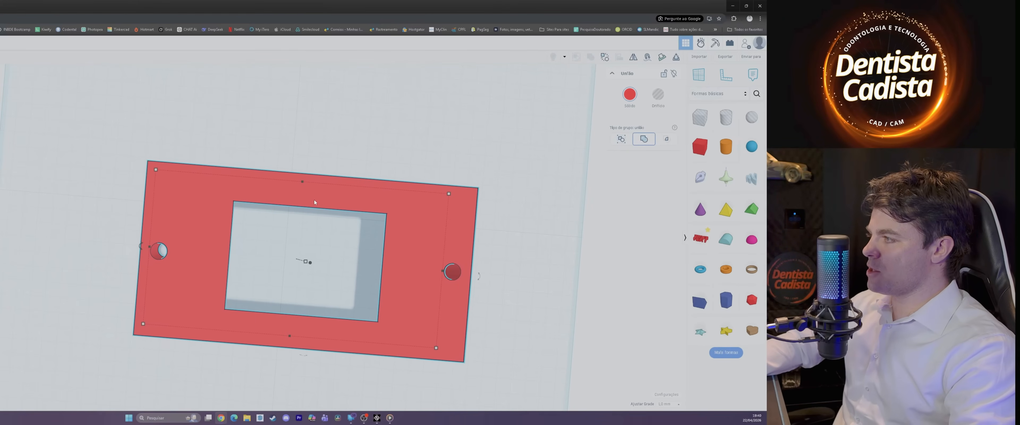
pyautogui.moveTo(314, 202); pyautogui.dragTo(436, 248, button='right')
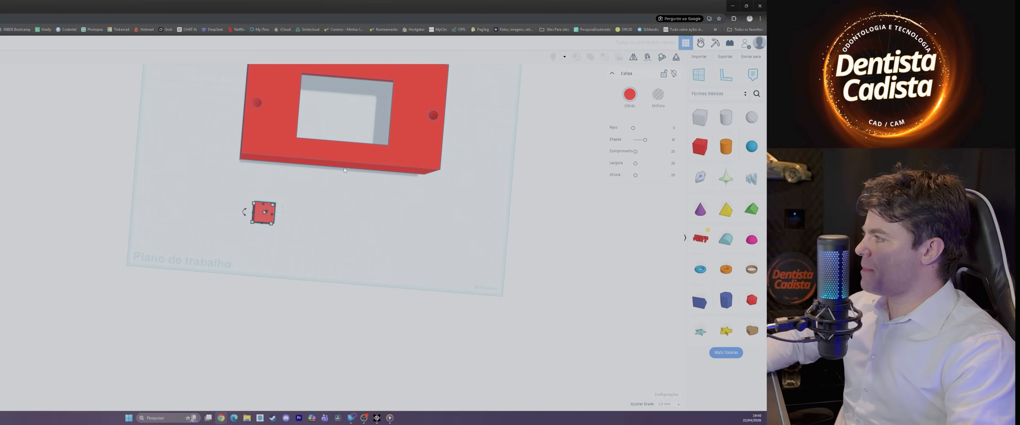
pyautogui.moveTo(344, 168); pyautogui.dragTo(344, 96)
pyautogui.scroll(-1, 355, 148)
pyautogui.moveTo(358, 92); pyautogui.dragTo(360, 75, button='middle')
pyautogui.moveTo(379, 140); pyautogui.dragTo(376, 256, button='middle')
pyautogui.scroll(-1, 348, 320)
# Step: Add a new box in front of the windowed plate and stretch its base to 164 by 82 mm
pyautogui.moveTo(348, 320); pyautogui.dragTo(380, 264, button='right')
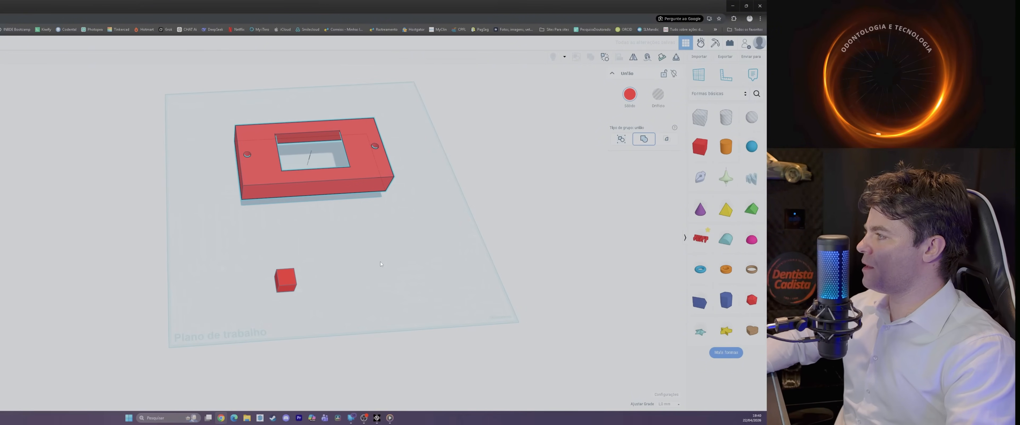
pyautogui.click(286, 293)
pyautogui.moveTo(294, 292); pyautogui.dragTo(405, 321)
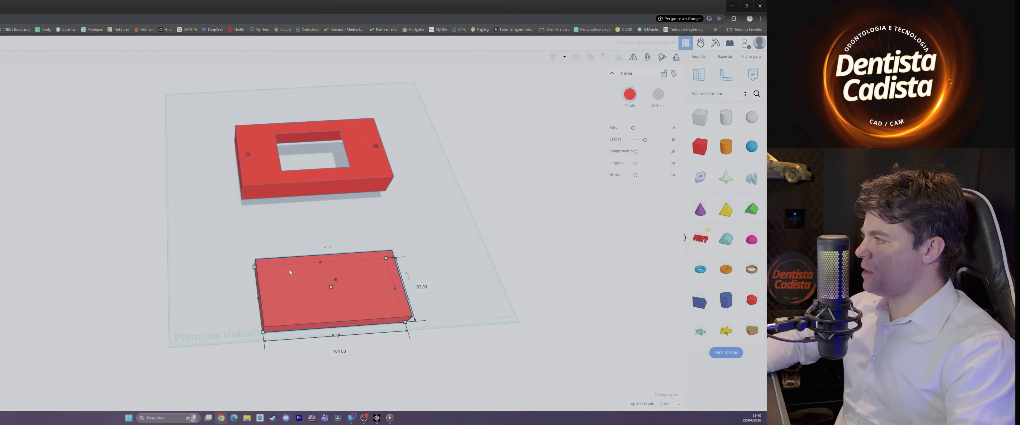
pyautogui.scroll(-1, 349, 293)
pyautogui.moveTo(349, 293); pyautogui.dragTo(343, 269, button='right')
# Step: Select the windowed plate and lower it onto the workplane
pyautogui.click(347, 199)
pyautogui.scroll(2, 345, 192)
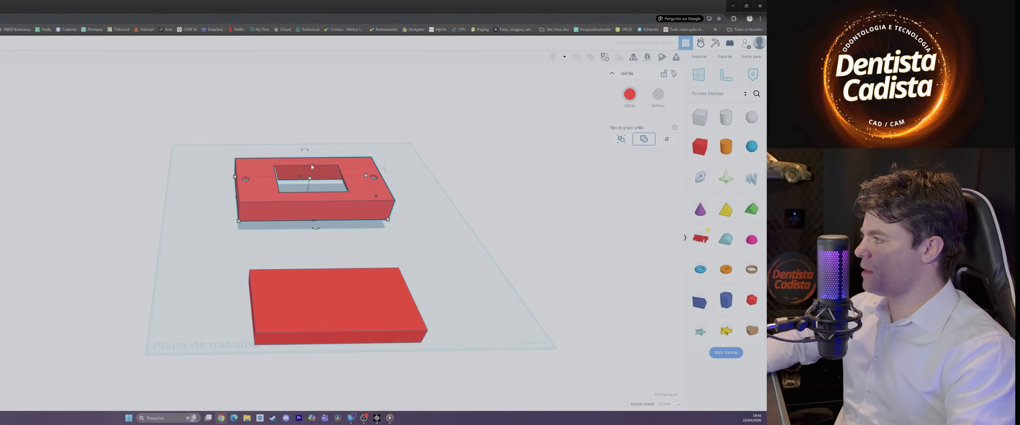
pyautogui.moveTo(311, 168); pyautogui.dragTo(308, 195)
# Step: Move the solid box over the plate's tapered window, adjust its base around the opening and turn it into a hole
pyautogui.moveTo(335, 301); pyautogui.dragTo(334, 199)
pyautogui.scroll(2, 335, 192)
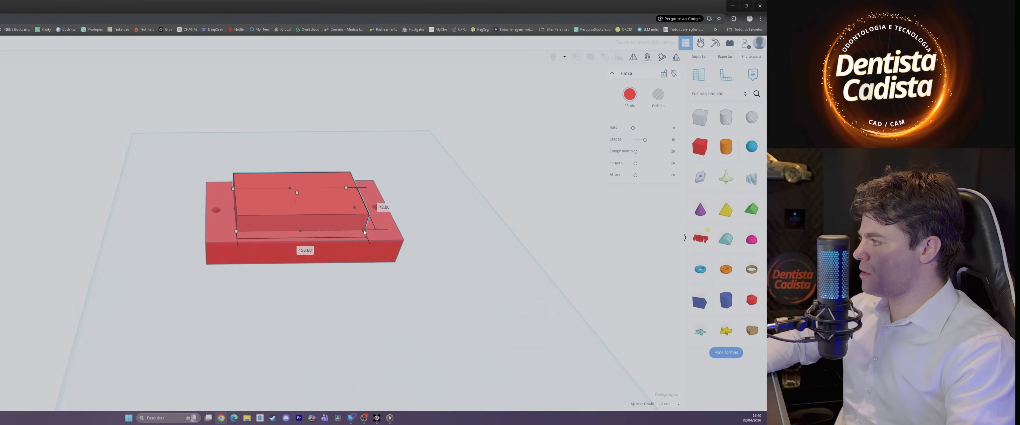
pyautogui.moveTo(362, 222); pyautogui.dragTo(354, 277, button='right')
pyautogui.press('h')
pyautogui.moveTo(441, 240); pyautogui.dragTo(437, 204, button='right')
pyautogui.scroll(2, 302, 203)
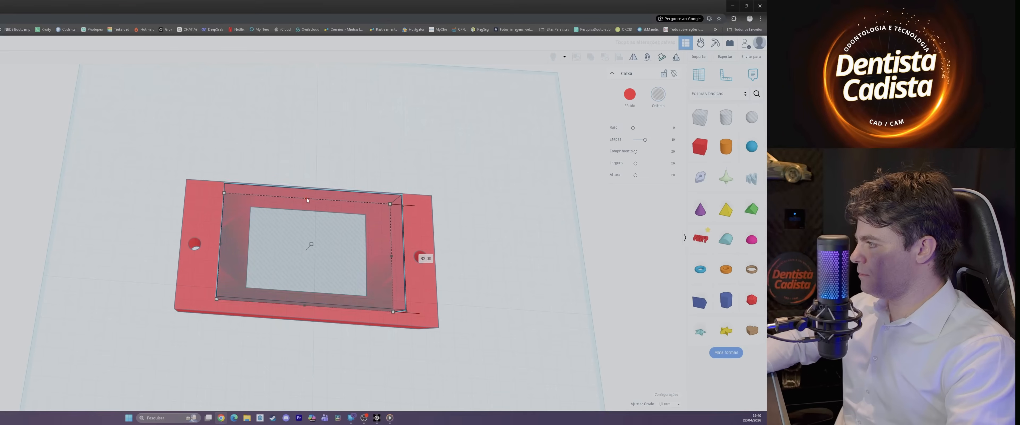
# Step: Widen the hole box on both long sides around the window and stretch its length to 131 mm
pyautogui.moveTo(307, 198); pyautogui.dragTo(306, 194)
pyautogui.moveTo(304, 305); pyautogui.dragTo(304, 311)
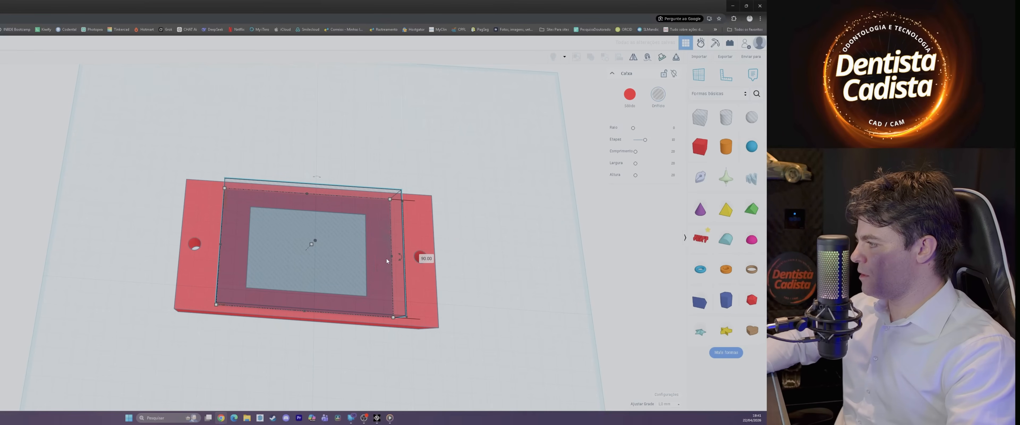
pyautogui.moveTo(391, 259); pyautogui.dragTo(396, 261)
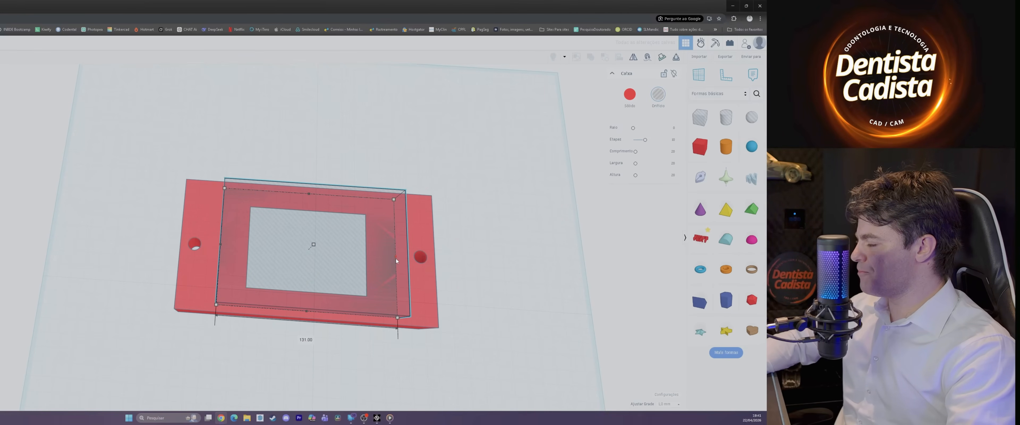
pyautogui.scroll(-3, 486, 313)
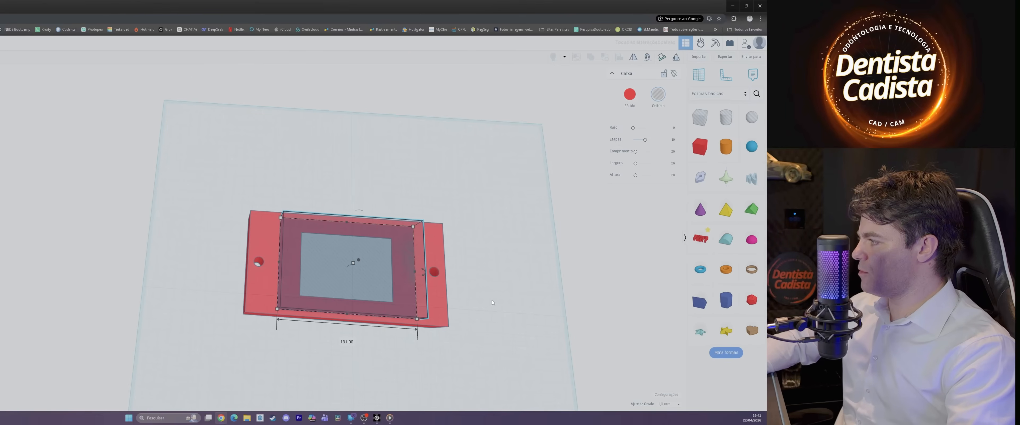
# Step: Move the hole box off the plate to the free area in front of it and make it solid again
pyautogui.moveTo(491, 299); pyautogui.dragTo(503, 213, button='middle')
pyautogui.moveTo(420, 188); pyautogui.dragTo(424, 339)
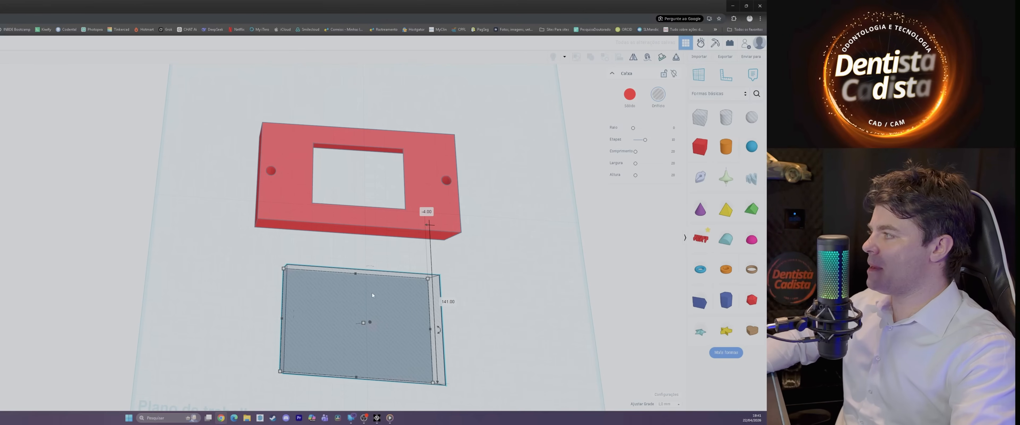
pyautogui.click(629, 94)
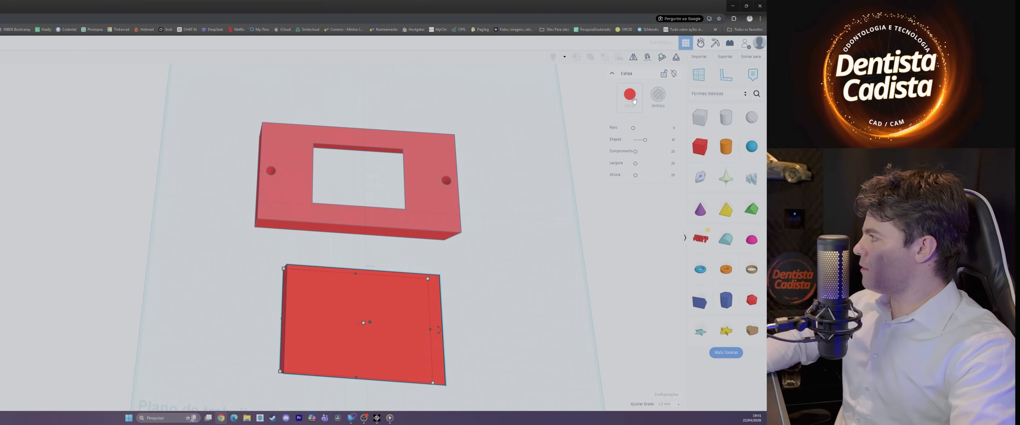
# Step: Lower the height of the box in front of the plate to 4 mm
pyautogui.moveTo(477, 359); pyautogui.dragTo(504, 273, button='right')
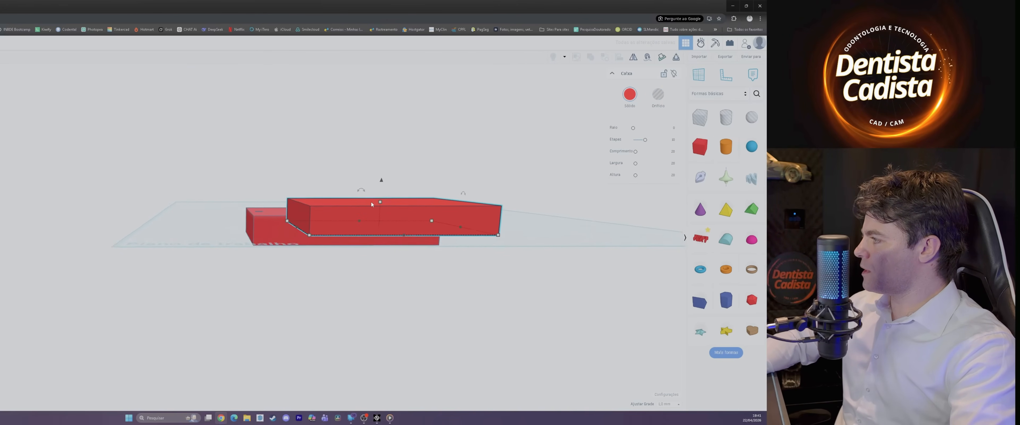
pyautogui.scroll(4, 388, 204)
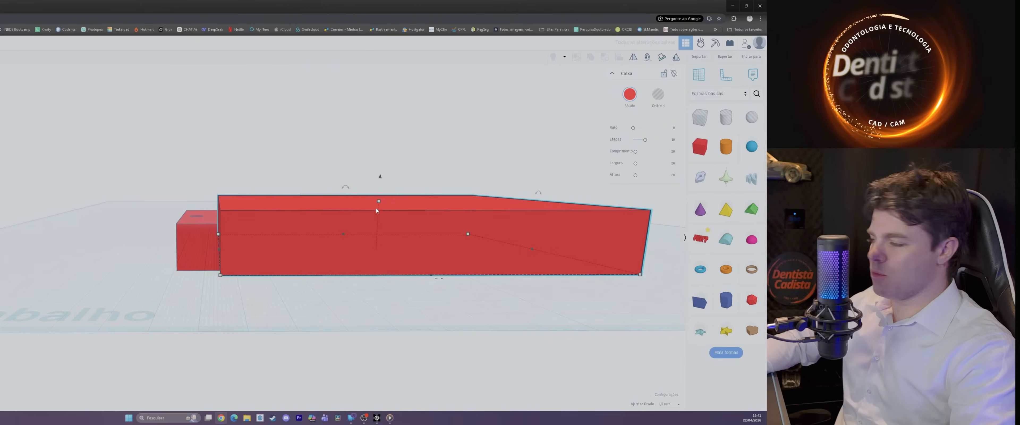
pyautogui.moveTo(378, 202); pyautogui.dragTo(375, 241)
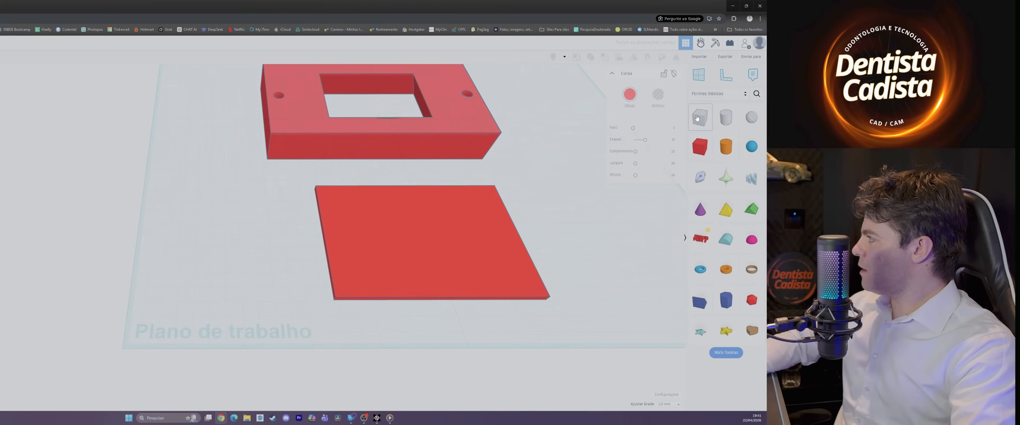
# Step: Place a slightly smaller box hole centred on the thin slab and group both as a union, leaving a rectangular frame
pyautogui.moveTo(700, 117); pyautogui.dragTo(347, 209)
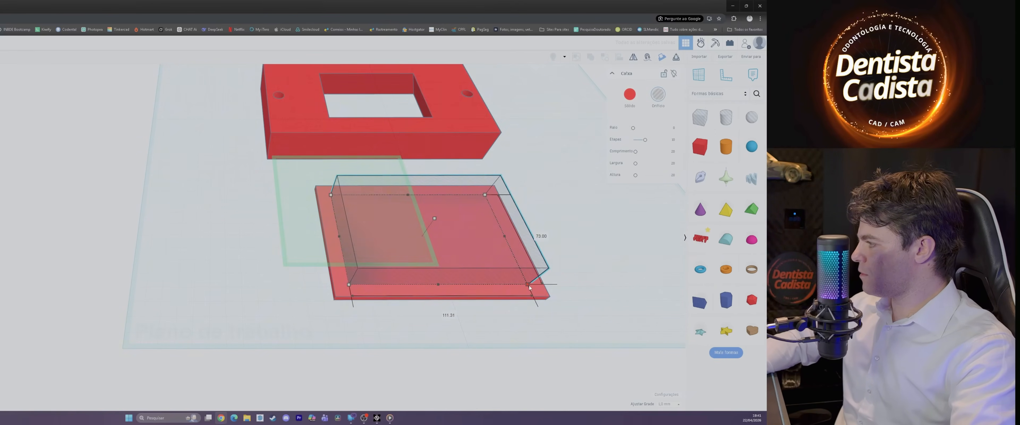
pyautogui.moveTo(396, 257); pyautogui.dragTo(626, 64, button='right')
pyautogui.click(576, 56)
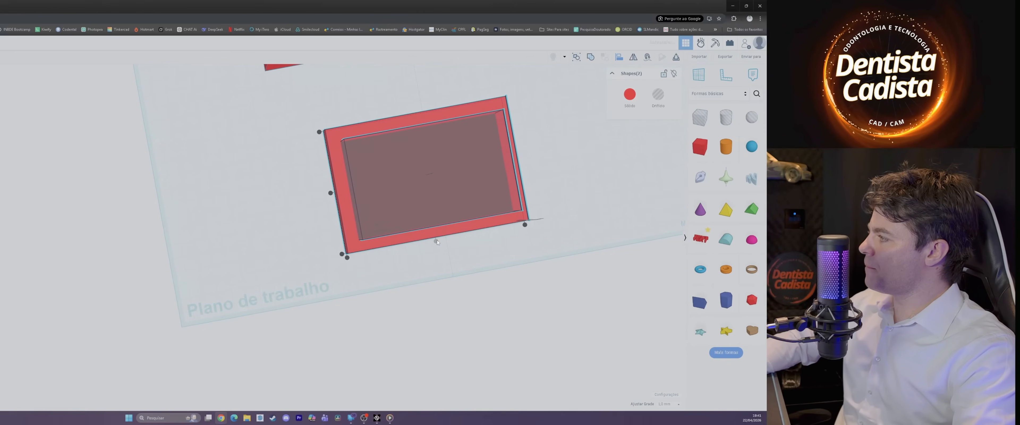
pyautogui.moveTo(551, 221)
pyautogui.mouseDown(button='right')
pyautogui.moveTo(589, 169)
pyautogui.moveTo(550, 233)
pyautogui.mouseUp(button='right')
pyautogui.moveTo(317, 105); pyautogui.dragTo(387, 170, button='right')
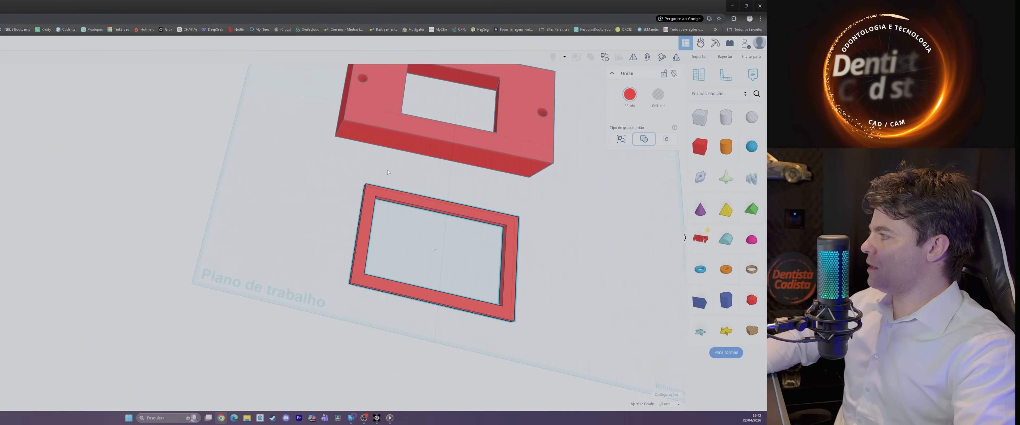
# Step: Add a cylinder hole by the frame's corner nearest the plate, shrink its base and move it just off the frame
pyautogui.scroll(-2, 391, 195)
pyautogui.scroll(3, 433, 88)
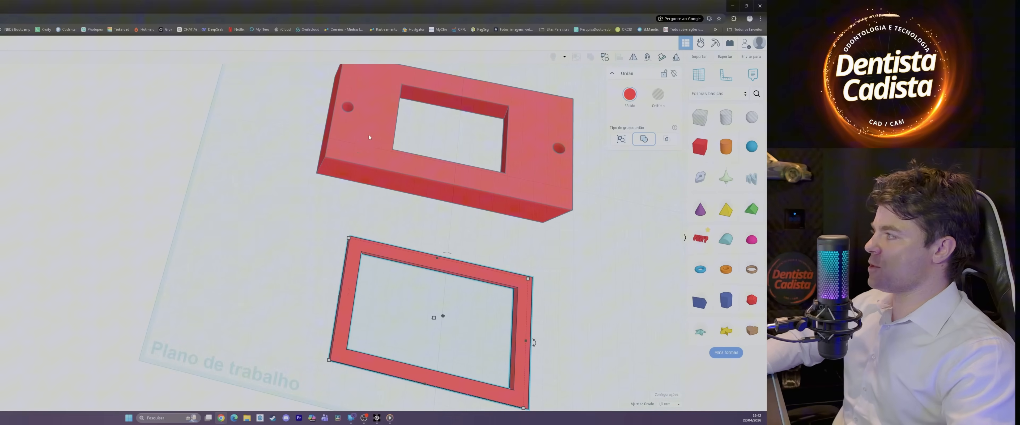
pyautogui.click(725, 117)
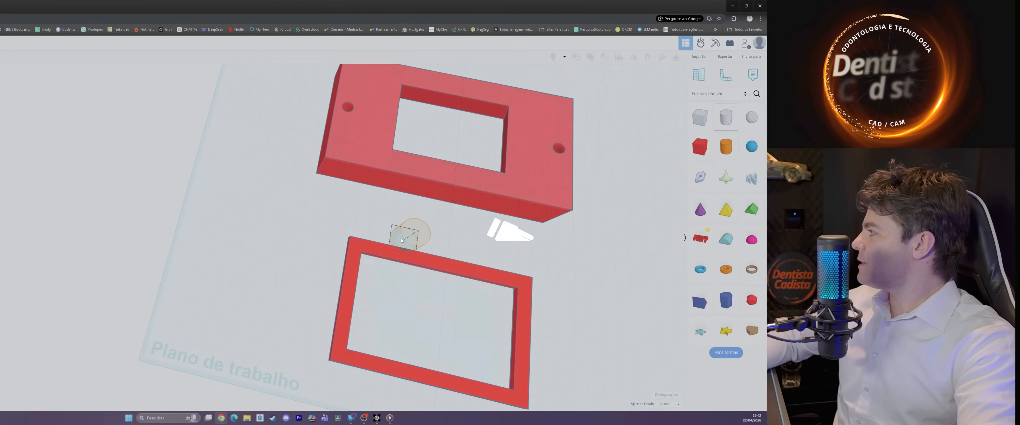
pyautogui.click(361, 248)
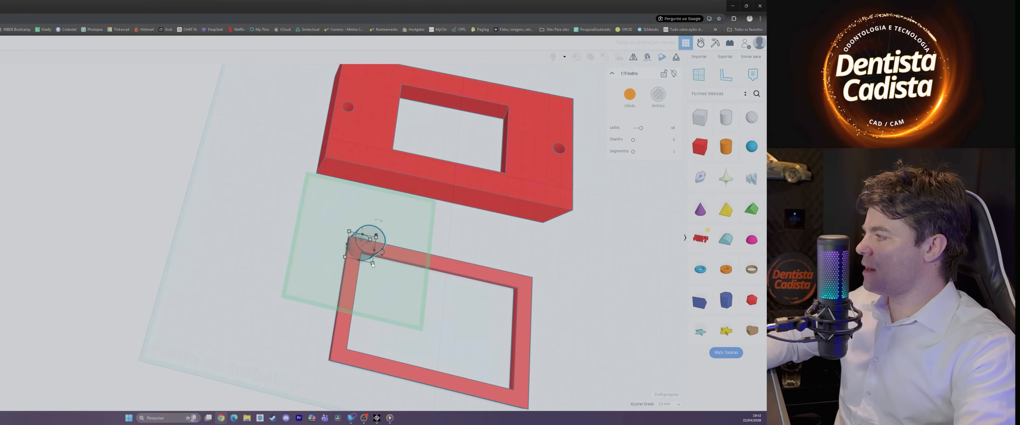
pyautogui.moveTo(373, 263); pyautogui.dragTo(357, 241)
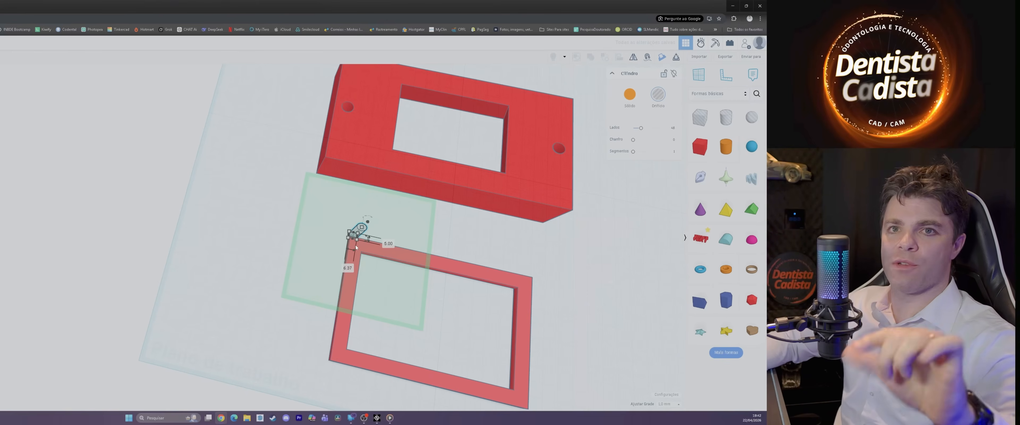
pyautogui.scroll(6, 361, 232)
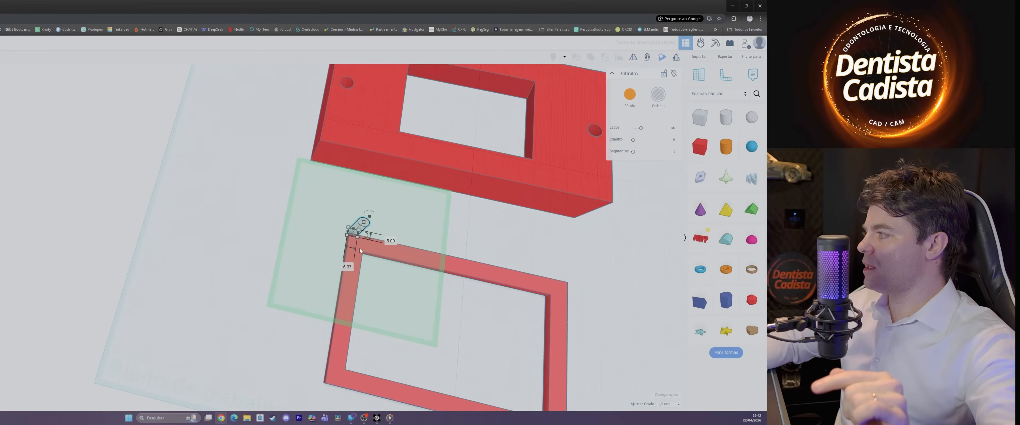
pyautogui.moveTo(363, 168)
pyautogui.mouseDown()
pyautogui.moveTo(372, 224)
pyautogui.moveTo(362, 181)
pyautogui.mouseUp()
pyautogui.scroll(-3, 370, 220)
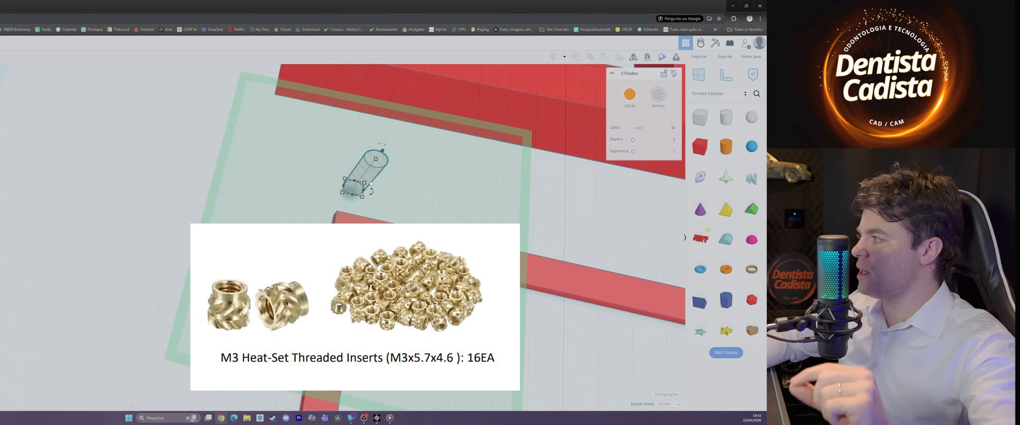
# Step: Narrow the cylinder hole further and position it over the corner of the frame
pyautogui.moveTo(363, 185)
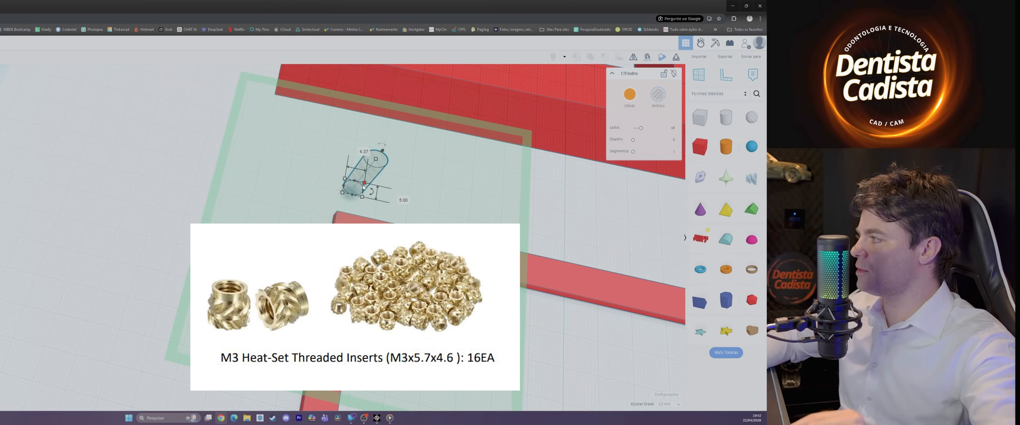
pyautogui.moveTo(364, 187); pyautogui.dragTo(356, 188)
pyautogui.moveTo(356, 188); pyautogui.dragTo(479, 119, button='right')
pyautogui.moveTo(242, 198); pyautogui.dragTo(257, 214)
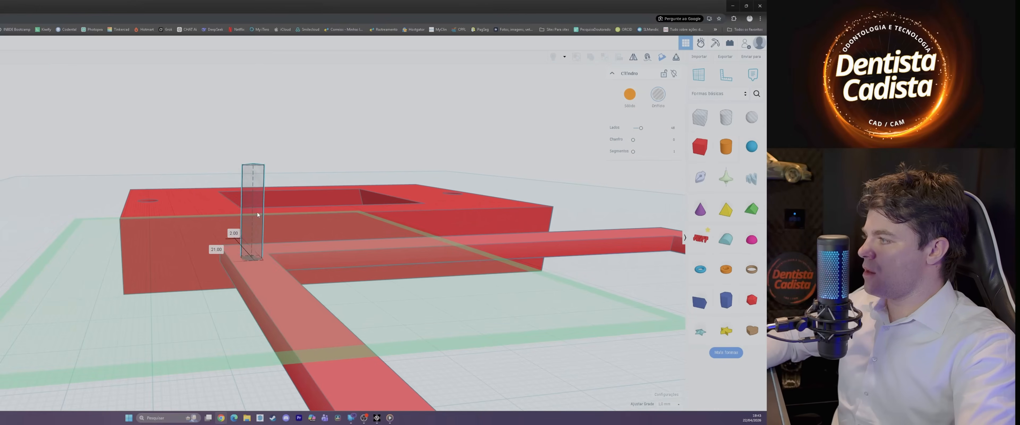
pyautogui.moveTo(257, 213); pyautogui.dragTo(174, 273, button='right')
pyautogui.scroll(3, 170, 214)
pyautogui.moveTo(167, 210); pyautogui.dragTo(165, 193)
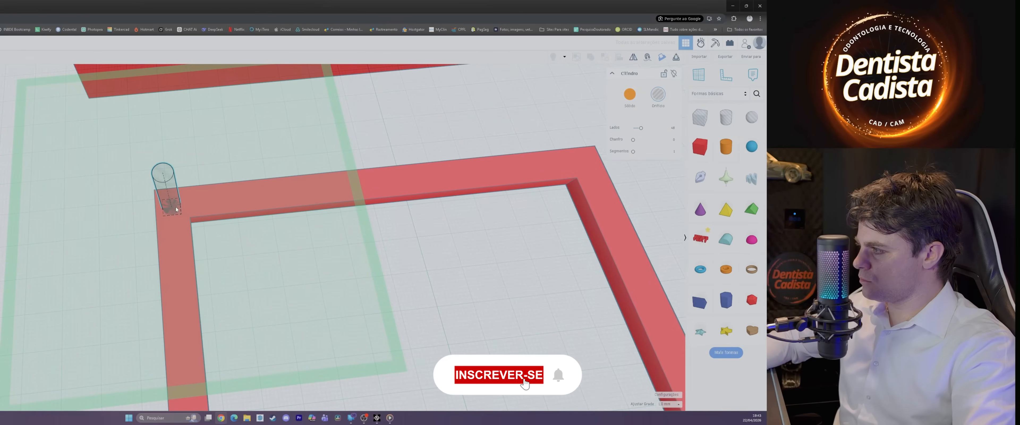
pyautogui.moveTo(166, 194); pyautogui.dragTo(222, 142, button='right')
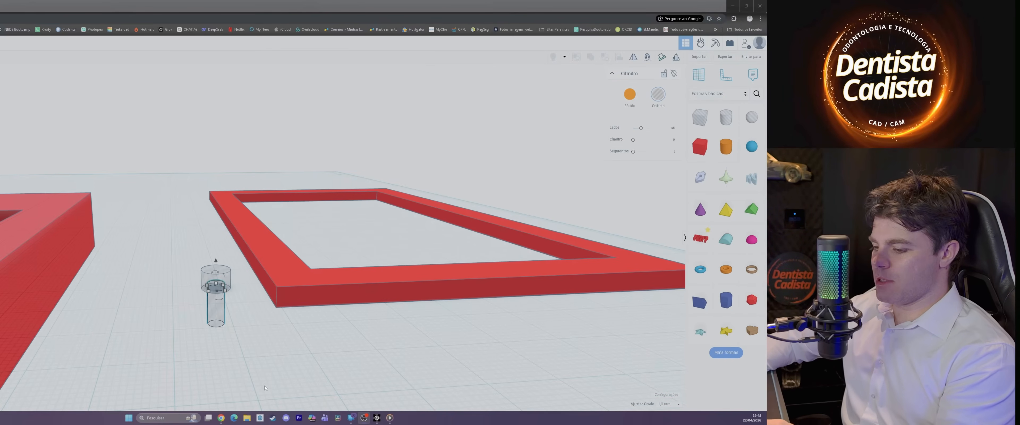
# Step: Lower the thin cylinder of the screw-shaped hole beneath the wide head, with its base 9 mm below the workplane
pyautogui.click(217, 313)
pyautogui.scroll(1, 296, 367)
pyautogui.scroll(-1, 295, 366)
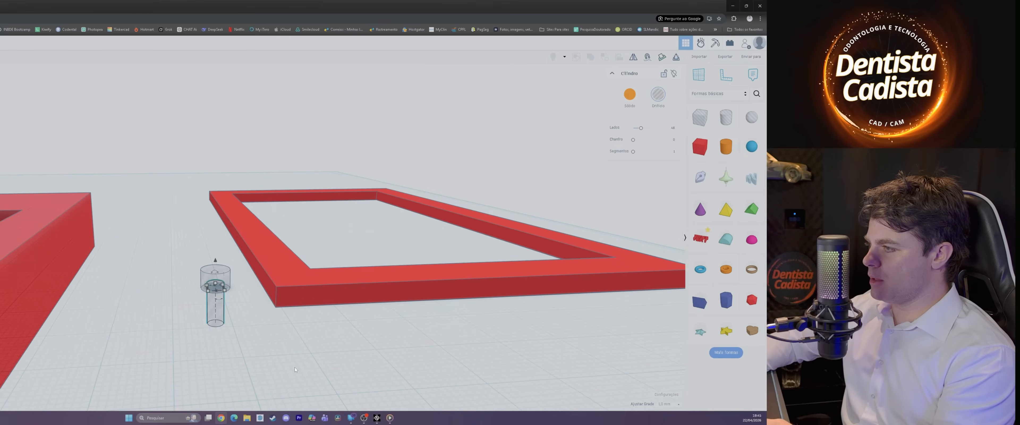
pyautogui.scroll(-1, 243, 346)
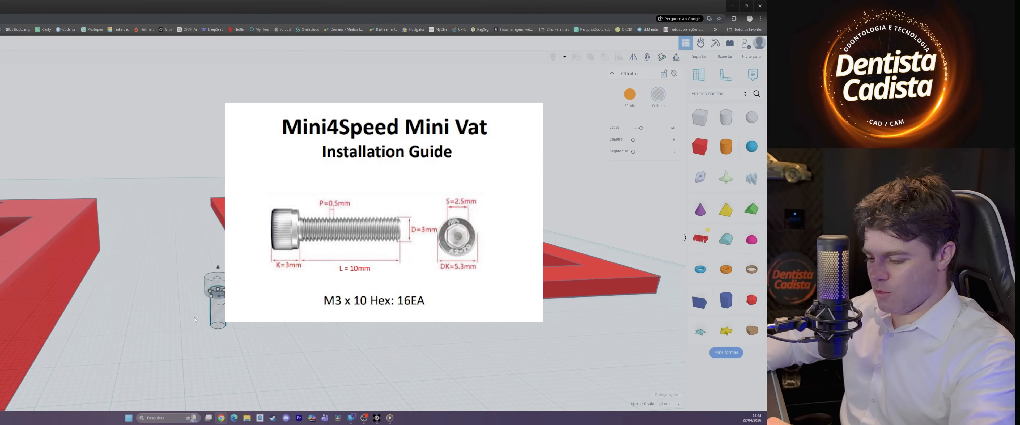
pyautogui.moveTo(189, 252); pyautogui.dragTo(233, 358)
pyautogui.moveTo(223, 311); pyautogui.dragTo(230, 395, button='right')
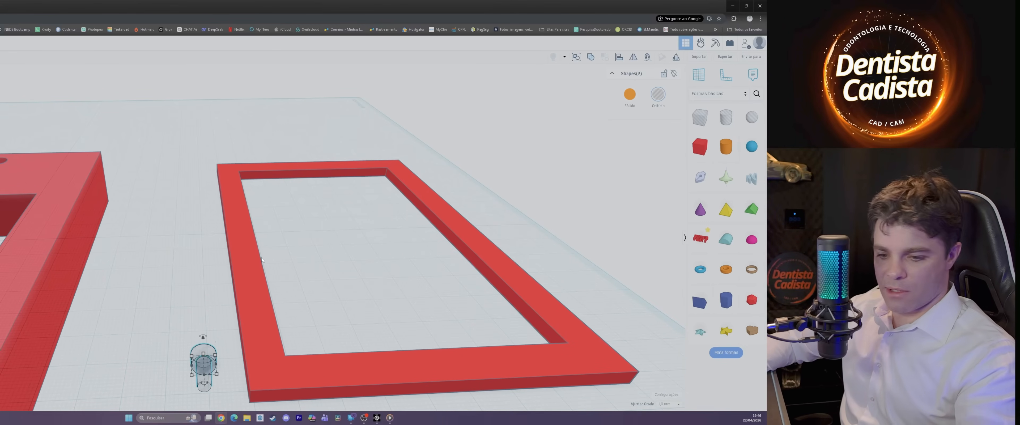
pyautogui.moveTo(159, 295); pyautogui.dragTo(233, 194, button='right')
pyautogui.click(211, 203)
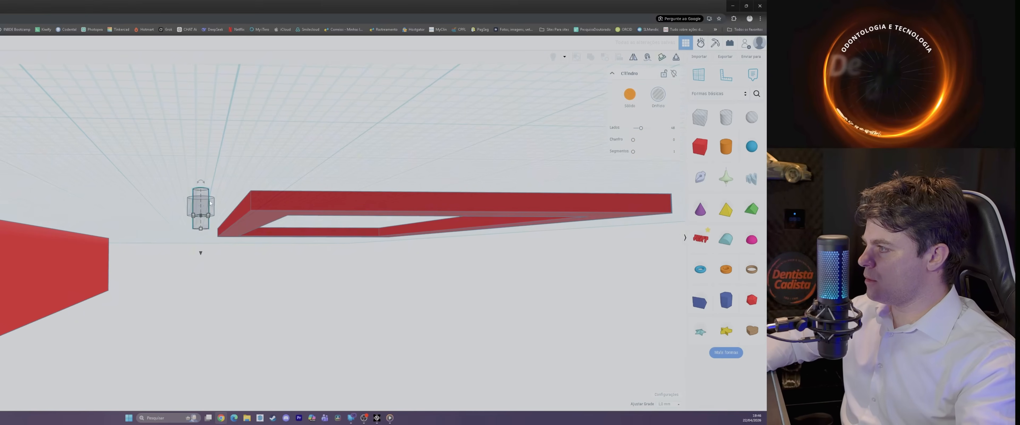
pyautogui.scroll(3, 210, 203)
pyautogui.moveTo(208, 237); pyautogui.dragTo(216, 311)
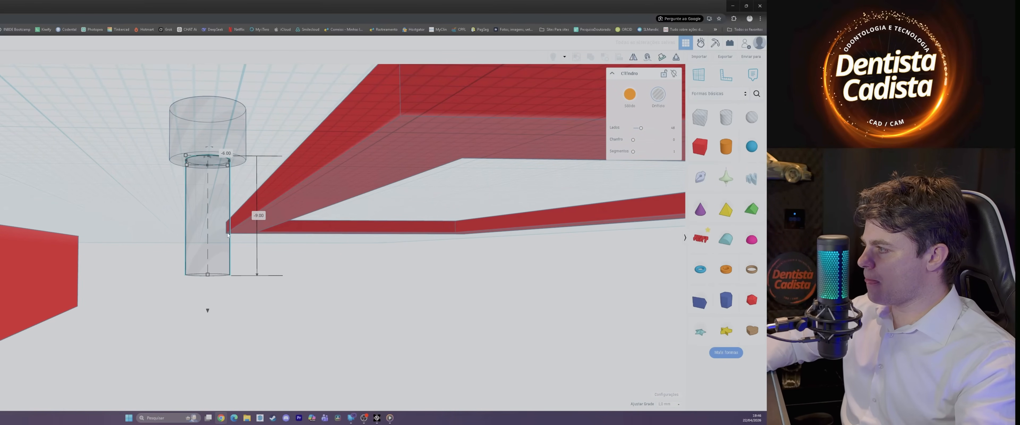
# Step: Stretch the thin cylinder downward to lengthen the shank below the screw head
pyautogui.scroll(-3, 200, 292)
pyautogui.moveTo(211, 272); pyautogui.dragTo(212, 316)
pyautogui.moveTo(236, 315); pyautogui.dragTo(277, 357, button='right')
pyautogui.moveTo(305, 285); pyautogui.dragTo(307, 257, button='middle')
pyautogui.moveTo(306, 257); pyautogui.dragTo(209, 327, button='right')
pyautogui.scroll(5, 222, 308)
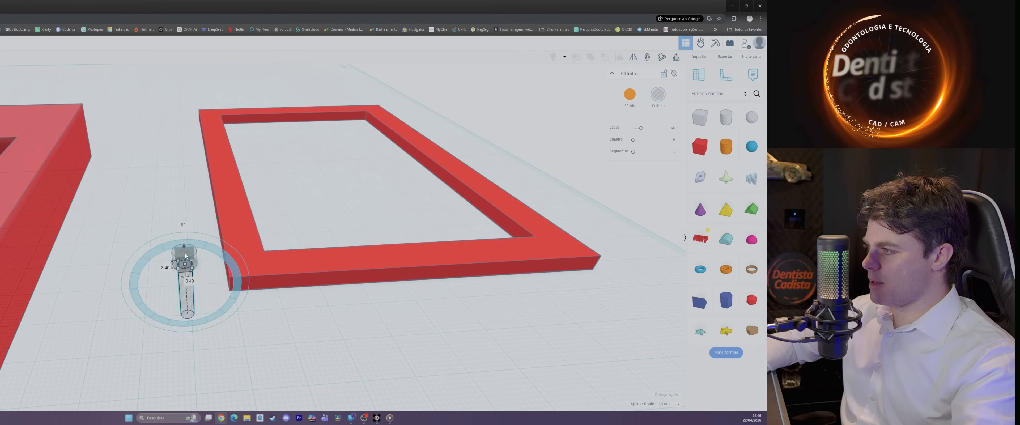
# Step: Set the height of the thin shank cylinder below the screw head to 11 mm
pyautogui.scroll(5, 163, 242)
pyautogui.moveTo(163, 243); pyautogui.dragTo(164, 203, button='right')
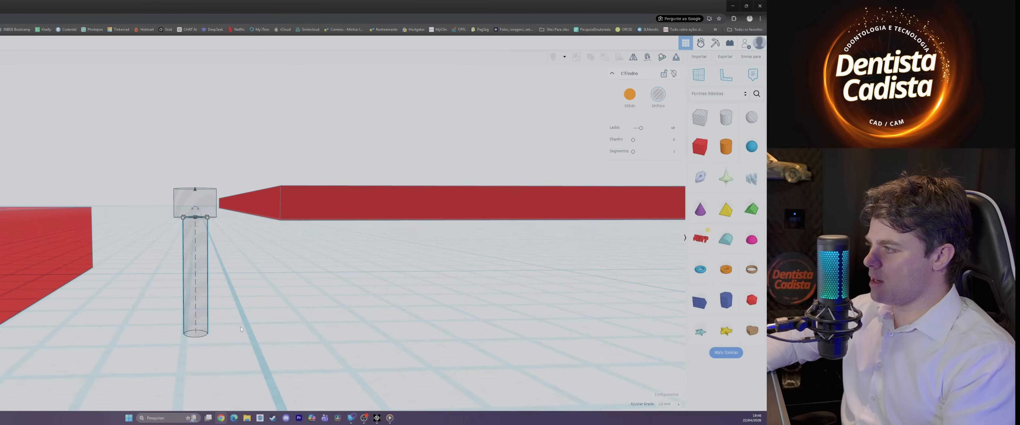
pyautogui.scroll(-4, 237, 325)
pyautogui.moveTo(237, 325); pyautogui.dragTo(240, 338, button='right')
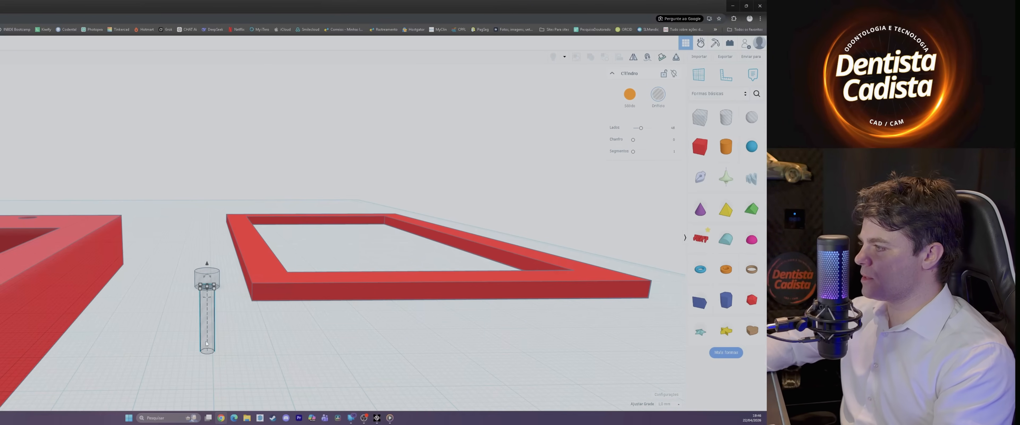
pyautogui.moveTo(206, 343); pyautogui.dragTo(263, 338, button='right')
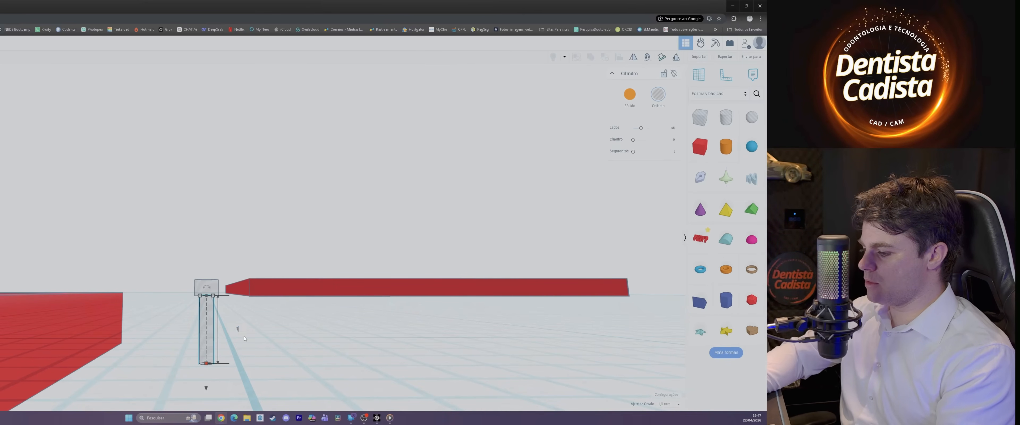
pyautogui.write('1.50')
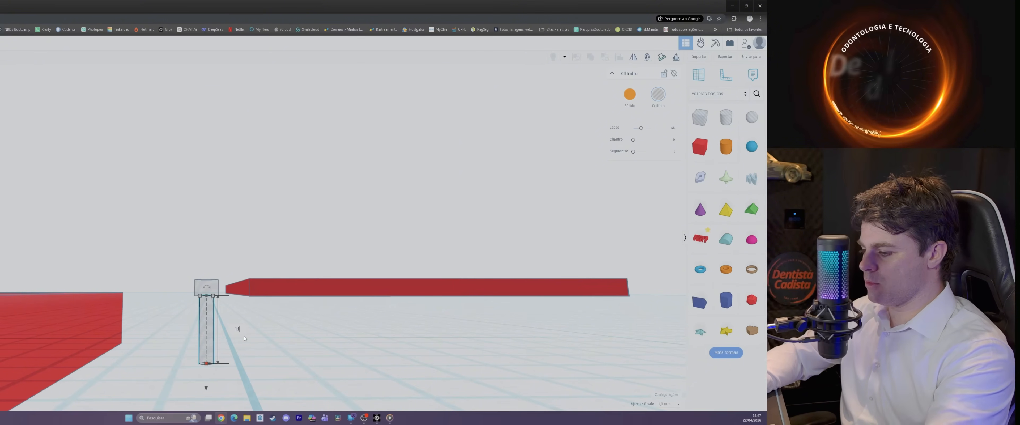
pyautogui.press('Return')
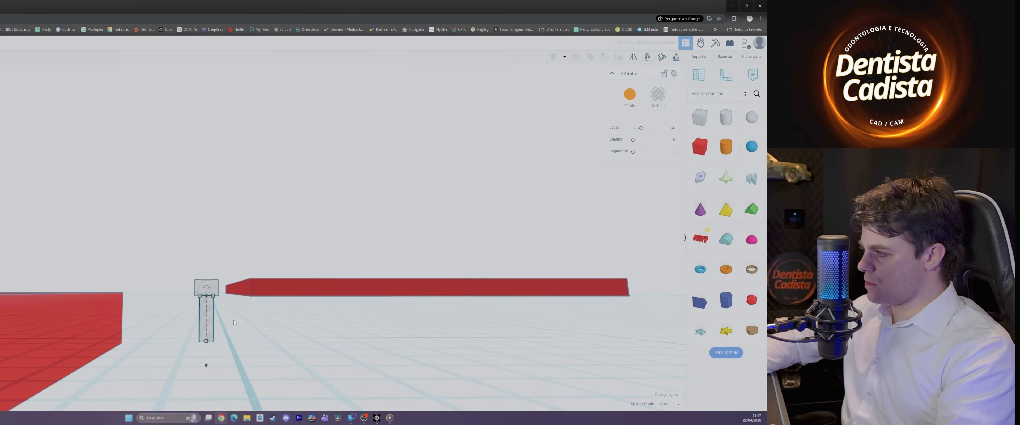
# Step: Set the height of the thin rectangular frame to 5 mm
pyautogui.click(264, 291)
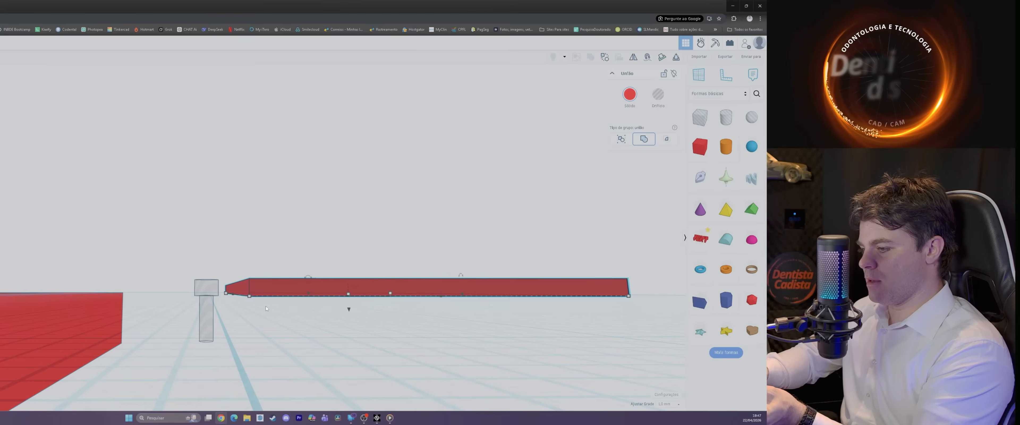
pyautogui.moveTo(266, 306)
pyautogui.mouseDown(button='right')
pyautogui.moveTo(302, 326)
pyautogui.moveTo(252, 316)
pyautogui.mouseUp(button='right')
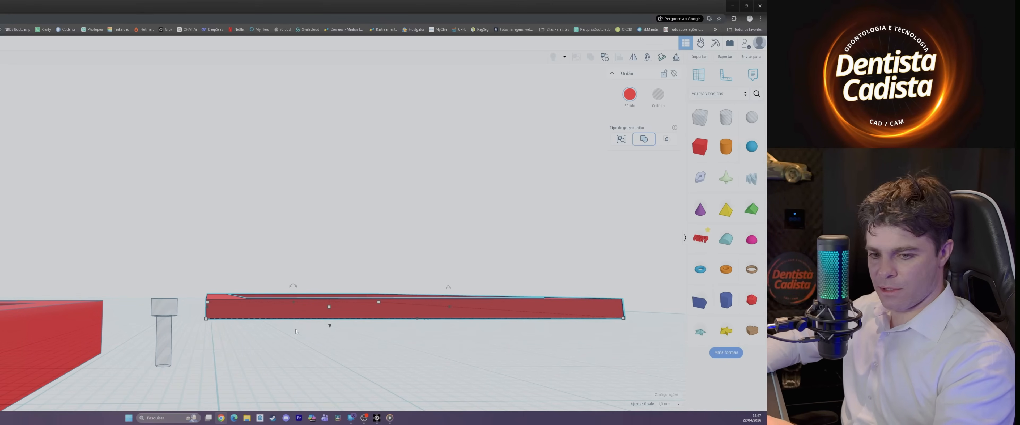
pyautogui.moveTo(268, 307); pyautogui.dragTo(334, 307, button='right')
pyautogui.click(325, 306)
pyautogui.click(324, 361)
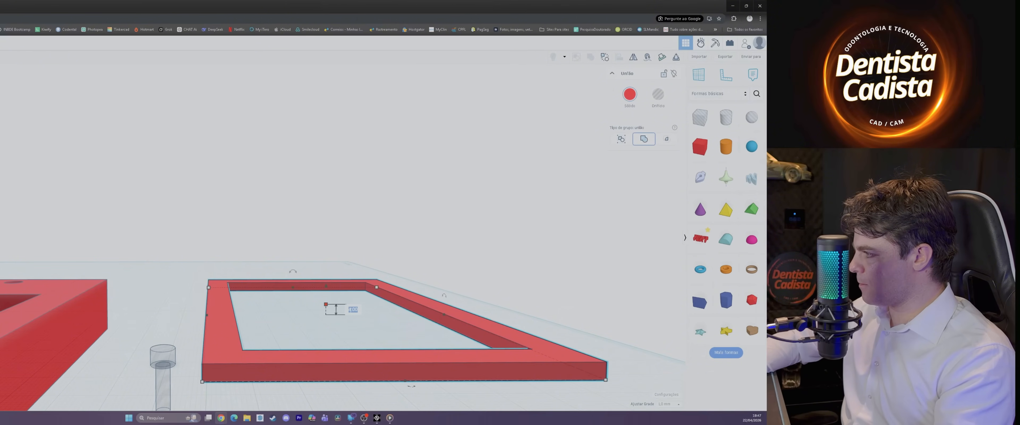
pyautogui.write('5')
pyautogui.press('Return')
# Step: Group the wide head cylinder and the thin shank cylinder into one screw-shaped hole
pyautogui.moveTo(193, 374); pyautogui.dragTo(138, 340, button='right')
pyautogui.click(165, 392)
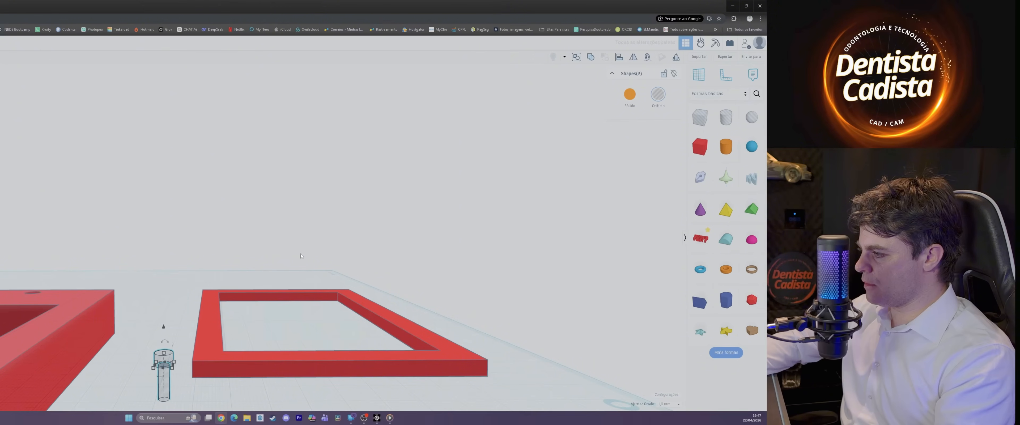
pyautogui.hotkey('ctrl', 'g')
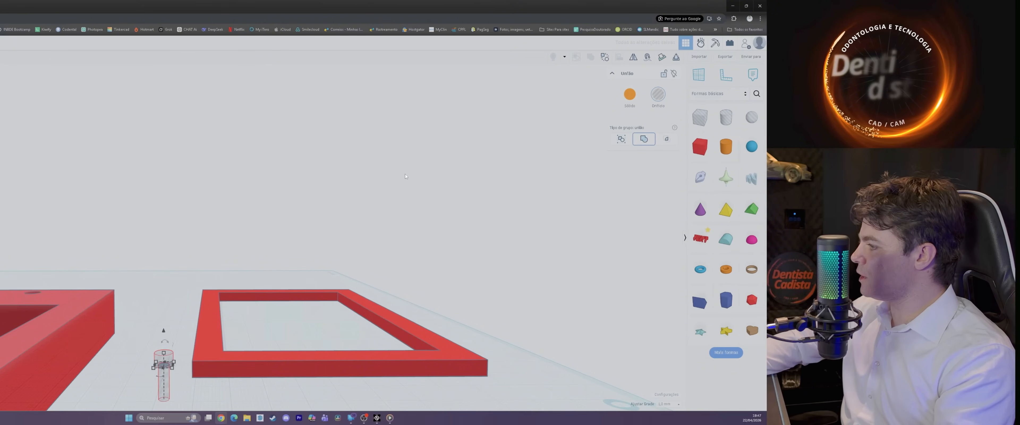
# Step: Move the grouped screw-shaped hole up against the near corner of the frame and compare their heights from the side
pyautogui.moveTo(162, 389); pyautogui.dragTo(191, 394)
pyautogui.moveTo(191, 395)
pyautogui.mouseDown(button='right')
pyautogui.moveTo(219, 366)
pyautogui.moveTo(232, 391)
pyautogui.moveTo(205, 398)
pyautogui.mouseUp(button='right')
pyautogui.moveTo(227, 359); pyautogui.dragTo(205, 321, button='middle')
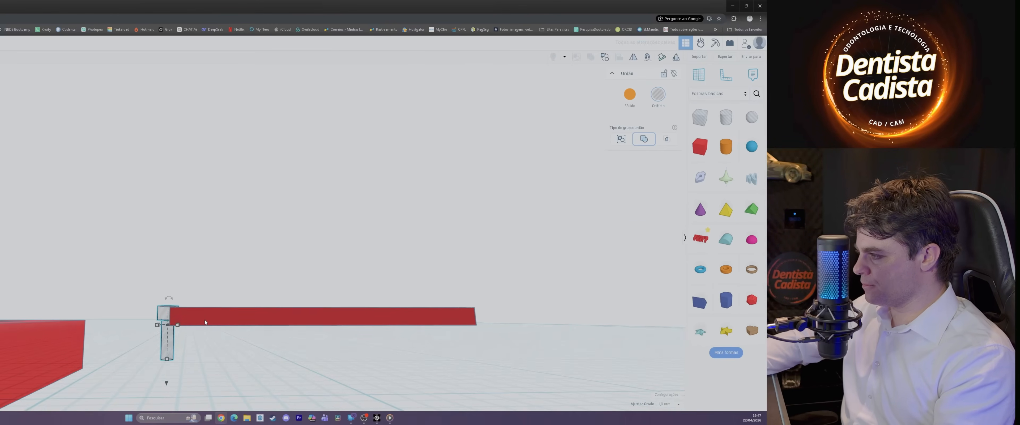
pyautogui.scroll(3, 205, 320)
pyautogui.moveTo(175, 314); pyautogui.dragTo(176, 402, button='right')
pyautogui.moveTo(107, 246); pyautogui.dragTo(206, 345)
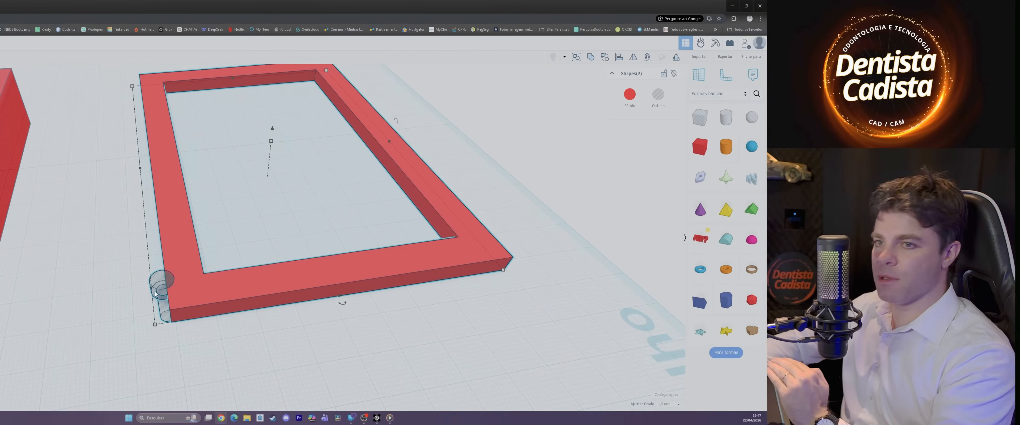
pyautogui.moveTo(195, 315); pyautogui.dragTo(188, 268, button='right')
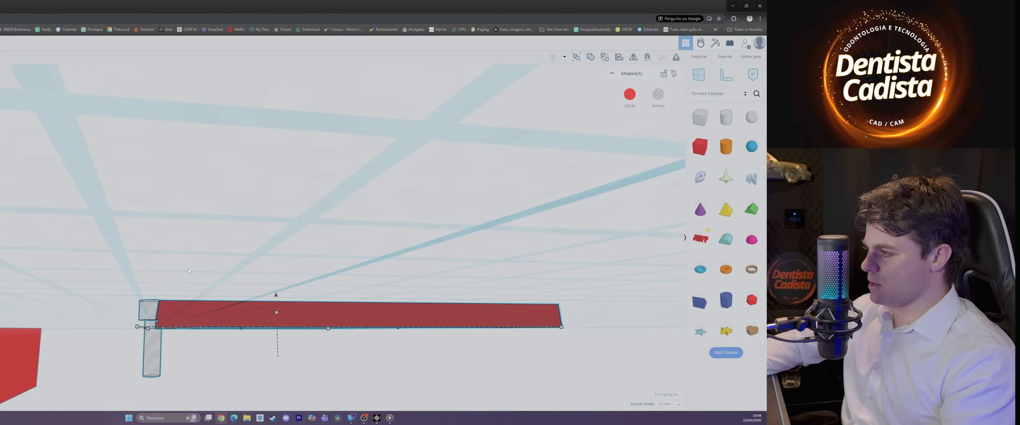
pyautogui.moveTo(162, 324); pyautogui.dragTo(158, 292, button='right')
# Step: Place the screw-shaped hole inside the frame's near corner, over the solid border
pyautogui.click(156, 293)
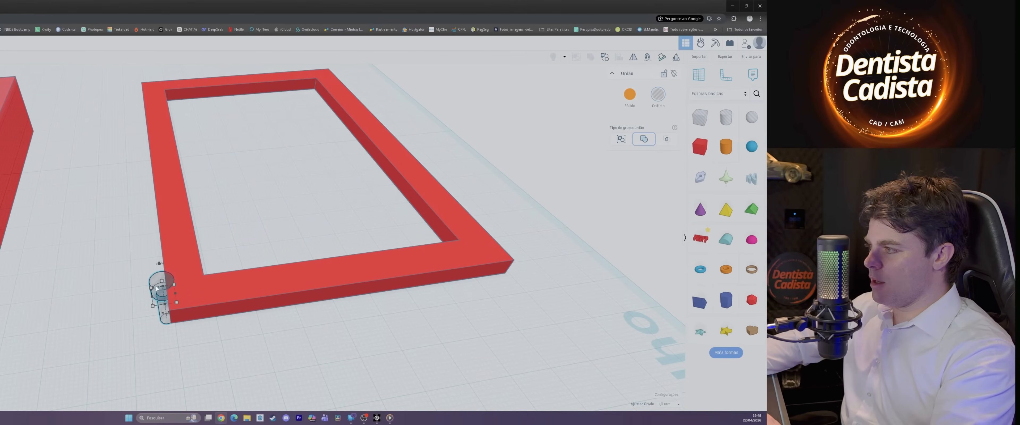
pyautogui.moveTo(154, 282); pyautogui.dragTo(177, 283)
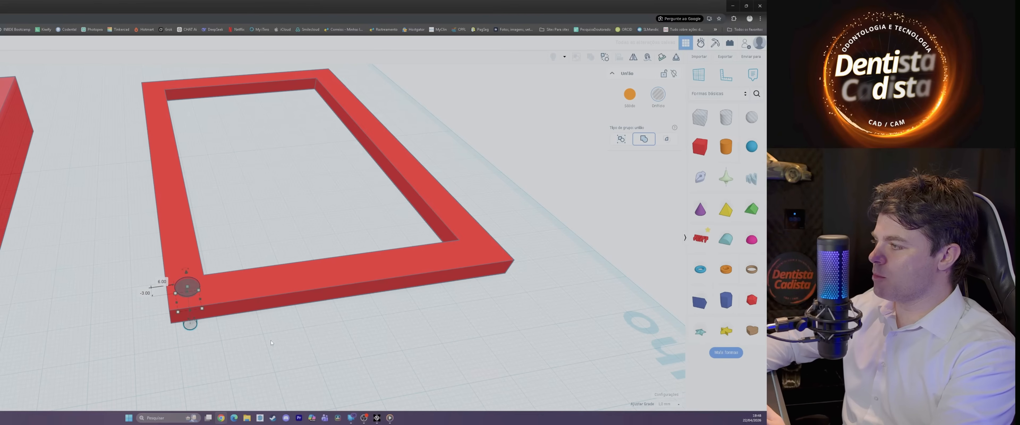
pyautogui.moveTo(271, 340); pyautogui.dragTo(201, 294, button='right')
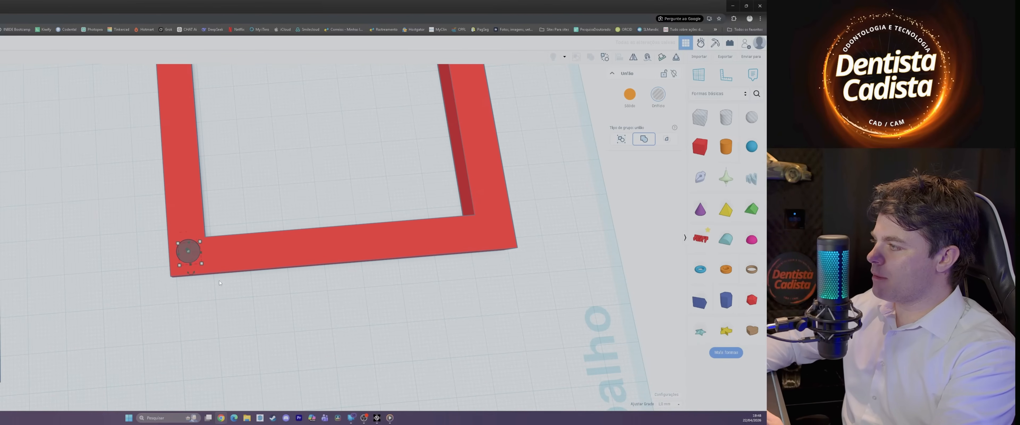
pyautogui.press('Down')
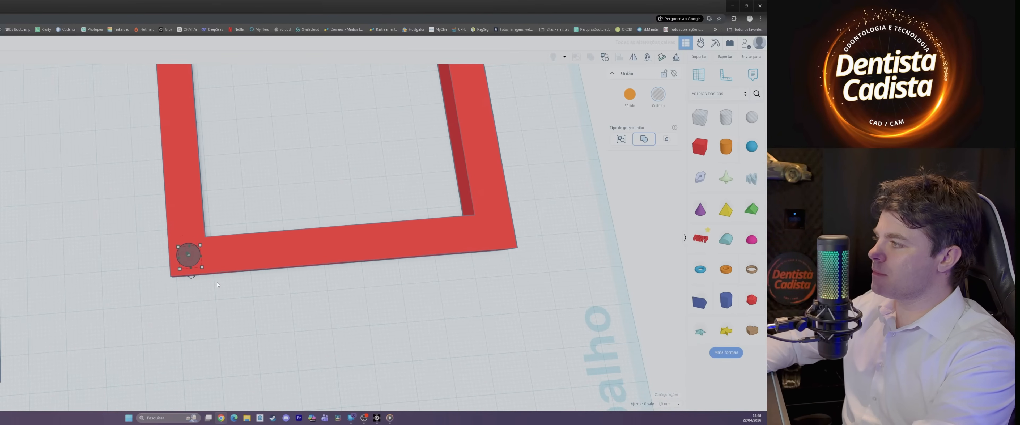
pyautogui.press('Up')
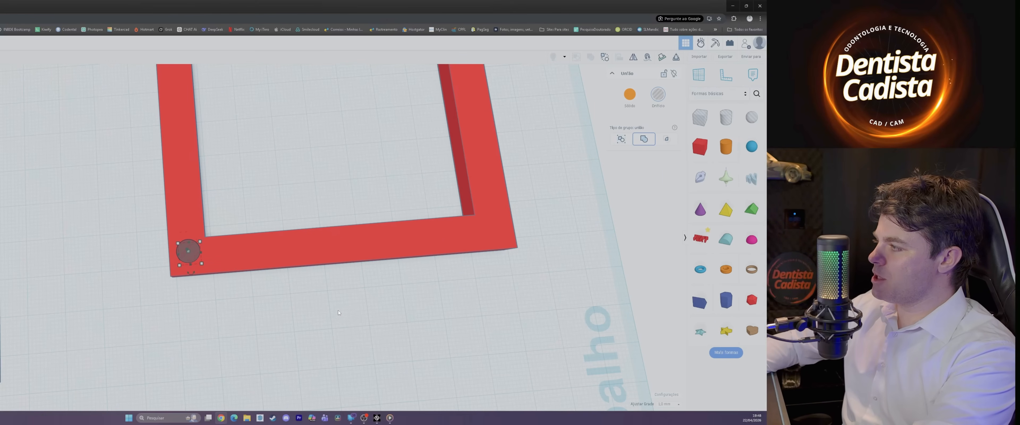
# Step: Make the frame transparent and shift it about 1 mm relative to the screw-shaped hole
pyautogui.moveTo(339, 312); pyautogui.dragTo(327, 147, button='right')
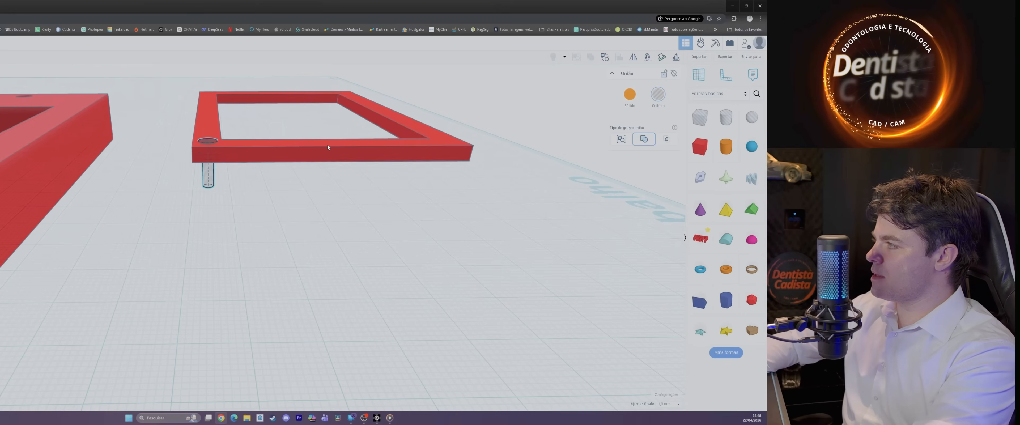
pyautogui.click(327, 147)
pyautogui.moveTo(298, 95); pyautogui.dragTo(297, 106)
pyautogui.moveTo(289, 129); pyautogui.dragTo(270, 259, button='right')
pyautogui.moveTo(270, 260); pyautogui.dragTo(273, 251)
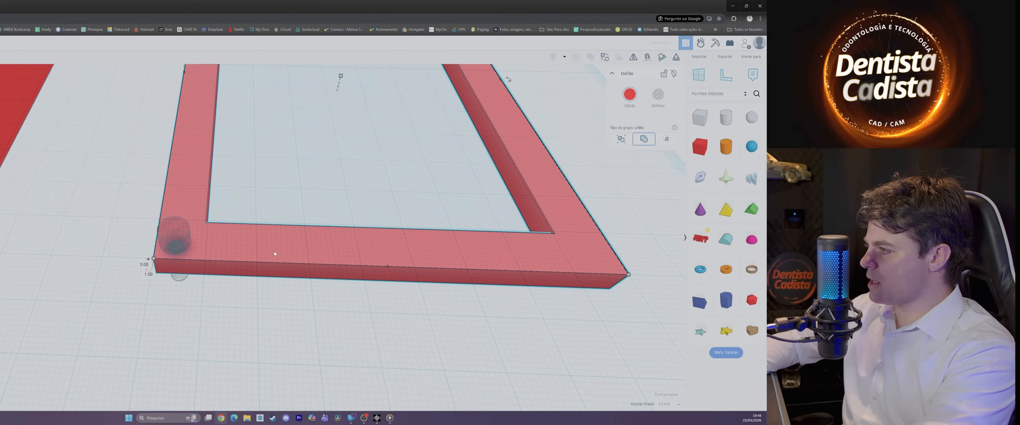
# Step: Undo the stray change to the screw-shaped hole and shift it 2 mm and 1 mm inward on the frame's corner
pyautogui.click(172, 248)
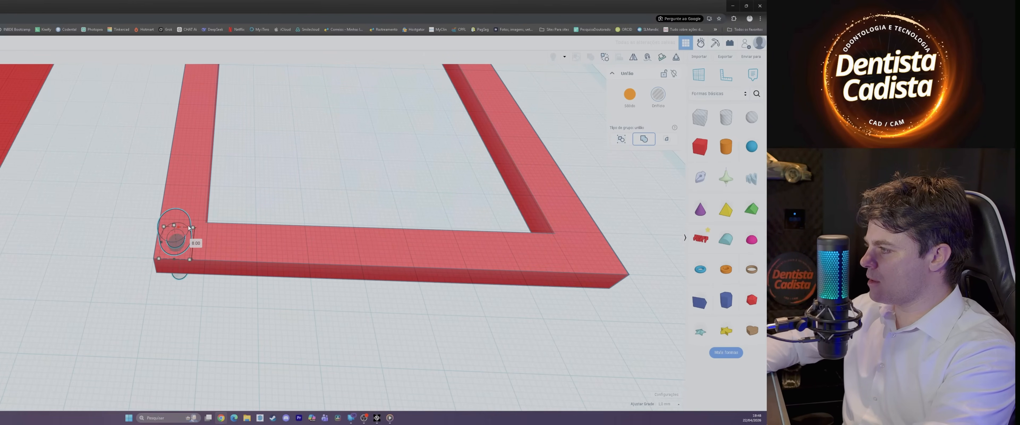
pyautogui.hotkey('ctrl', 'z')
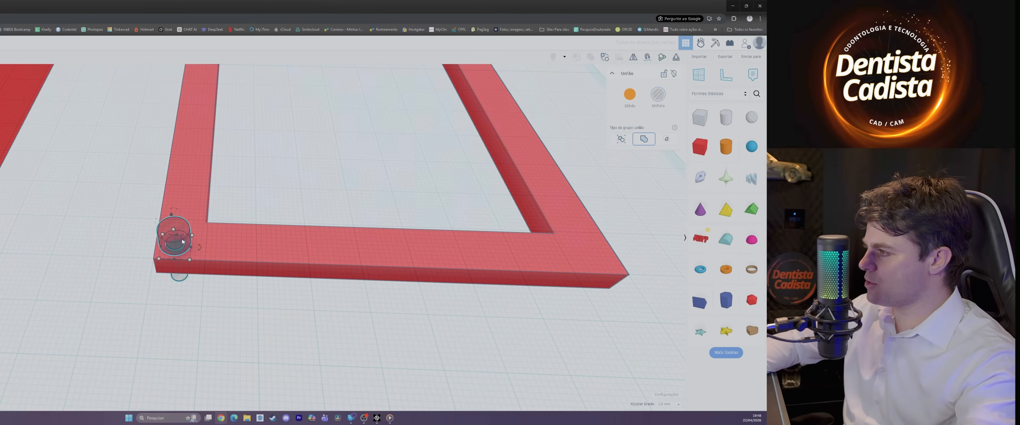
pyautogui.moveTo(187, 242); pyautogui.dragTo(193, 237)
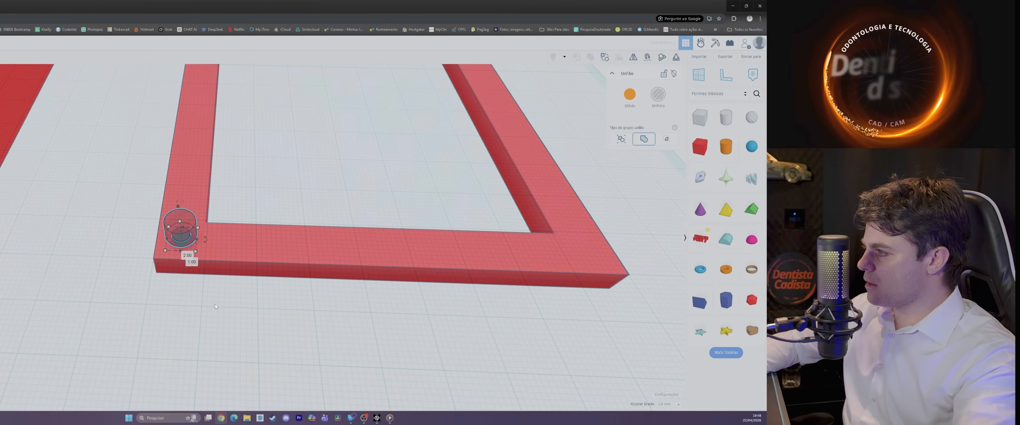
pyautogui.moveTo(193, 238); pyautogui.dragTo(185, 292, button='right')
pyautogui.scroll(2, 184, 291)
pyautogui.moveTo(255, 292); pyautogui.dragTo(293, 297, button='right')
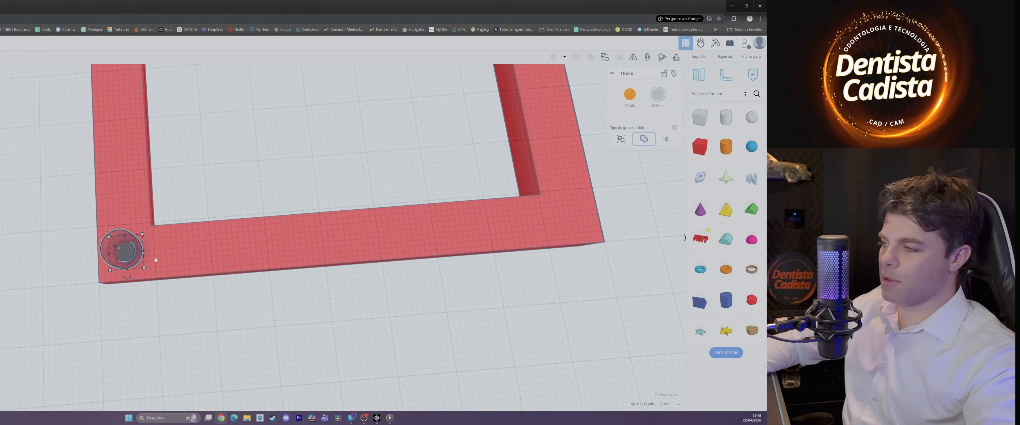
# Step: Copy the screw-shaped hole about 79 mm along the frame's short side and fit the copy into the adjacent corner
pyautogui.moveTo(139, 261); pyautogui.dragTo(603, 221)
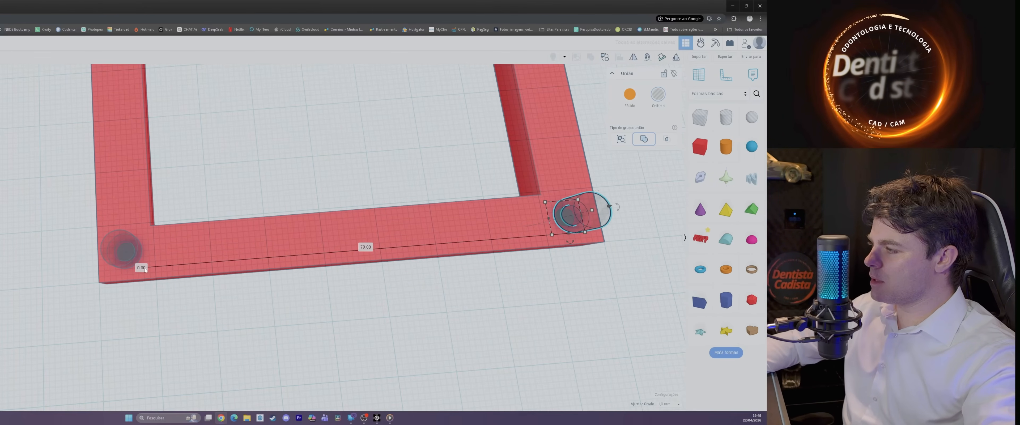
pyautogui.press('f')
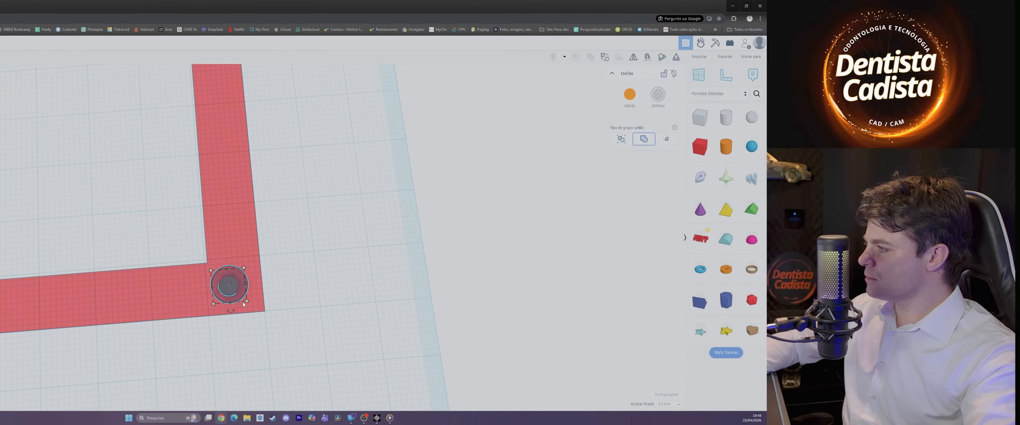
pyautogui.moveTo(253, 334); pyautogui.dragTo(331, 311, button='middle')
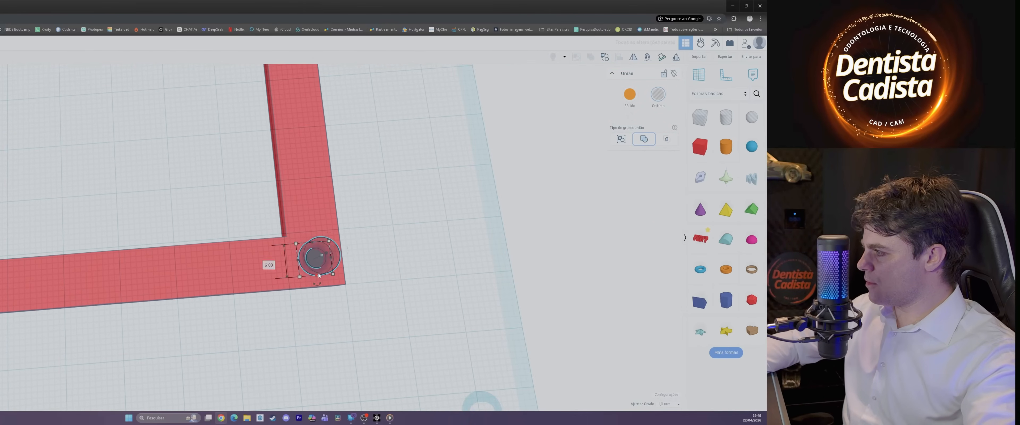
pyautogui.moveTo(353, 285); pyautogui.dragTo(291, 295, button='right')
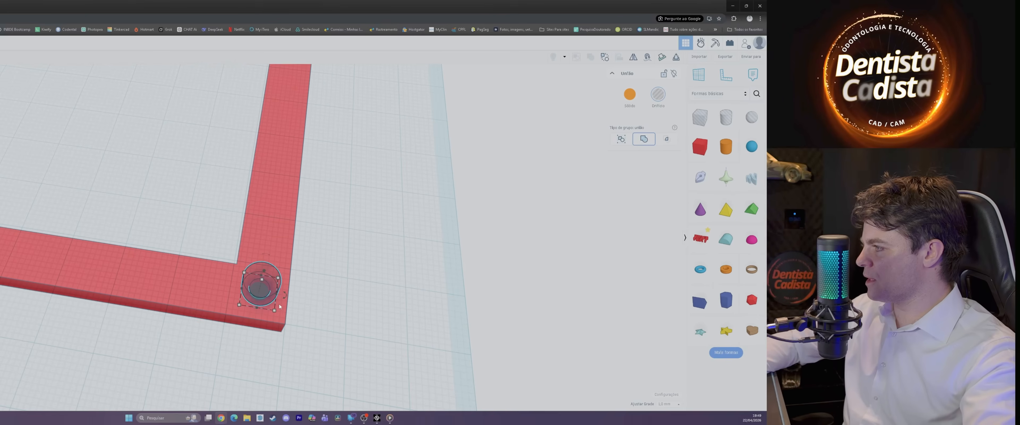
pyautogui.scroll(-6, 279, 306)
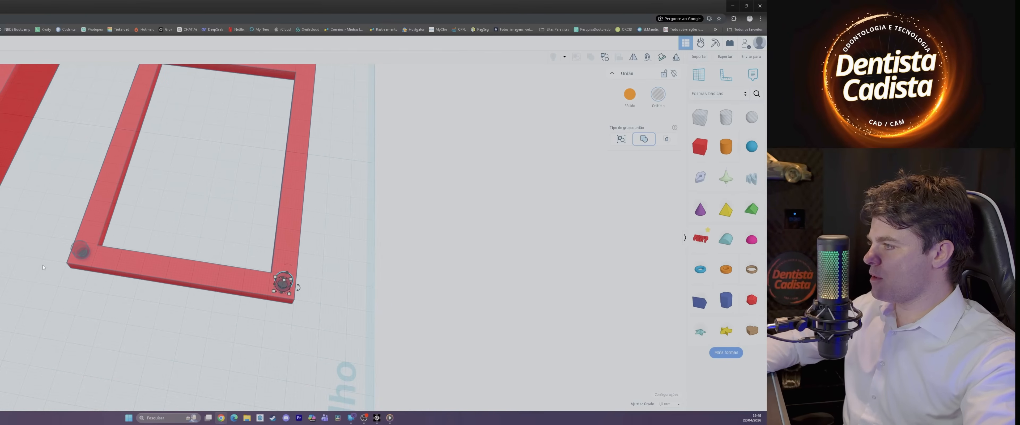
# Step: Duplicate both corner screw holes together and move the copied pair onto the frame's opposite short side
pyautogui.keyDown('shift'); pyautogui.click(80, 253); pyautogui.keyUp('shift')
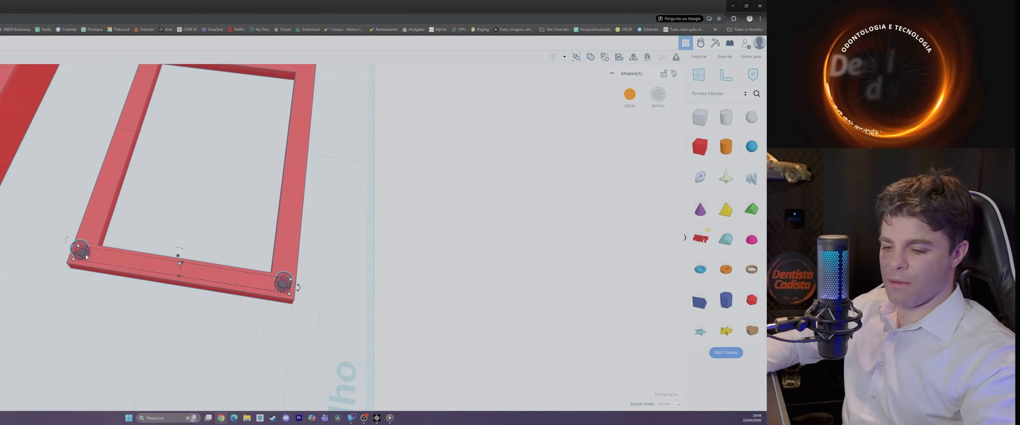
pyautogui.moveTo(259, 115); pyautogui.dragTo(208, 234, button='middle')
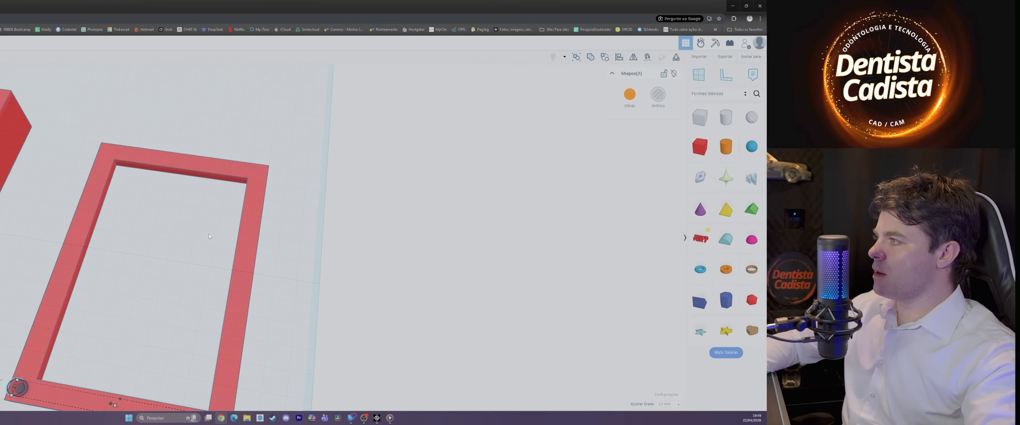
pyautogui.scroll(-2, 181, 335)
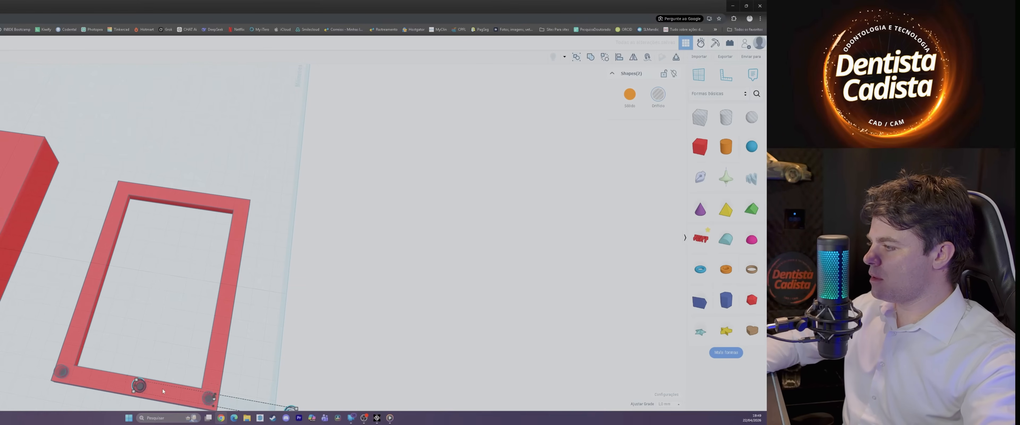
pyautogui.moveTo(144, 389); pyautogui.dragTo(129, 189)
pyautogui.scroll(5, 127, 189)
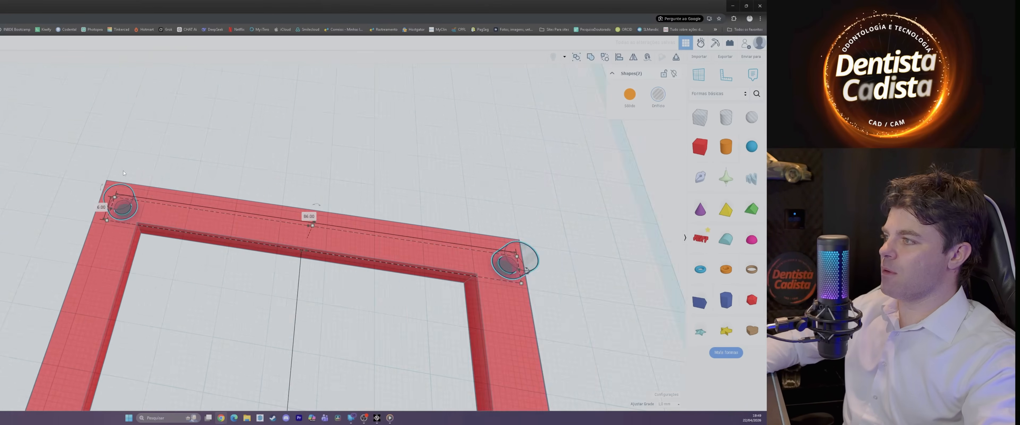
# Step: Shift the copied pair of screw holes about 1 mm in each direction to fit the far corners of the frame
pyautogui.moveTo(263, 231); pyautogui.dragTo(258, 218)
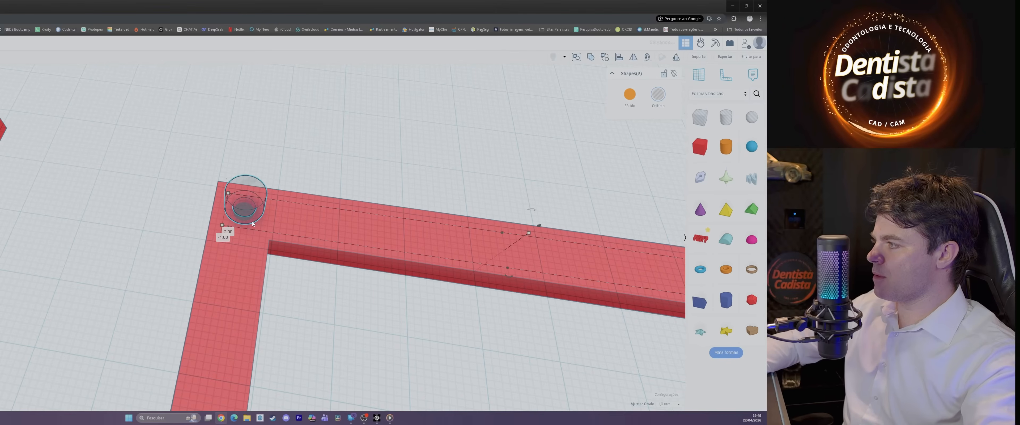
pyautogui.scroll(-3, 292, 253)
pyautogui.moveTo(471, 293); pyautogui.dragTo(248, 242, button='middle')
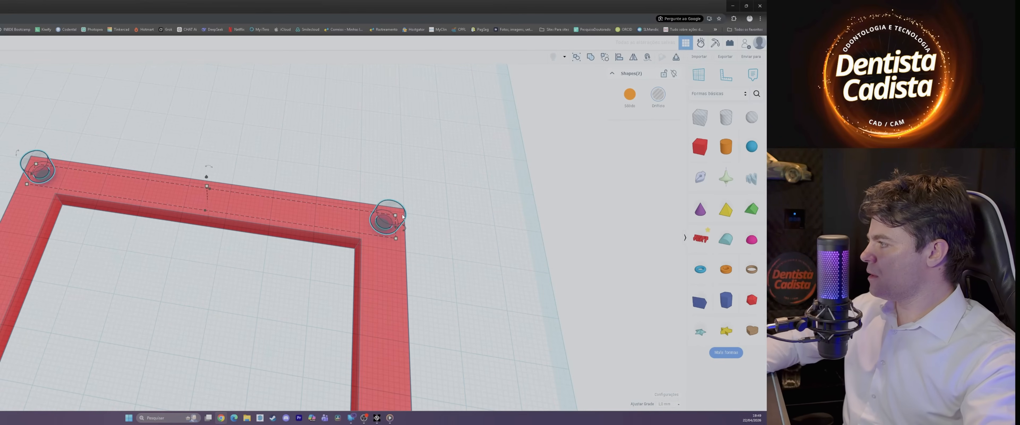
pyautogui.scroll(5, 219, 185)
pyautogui.scroll(-5, 224, 179)
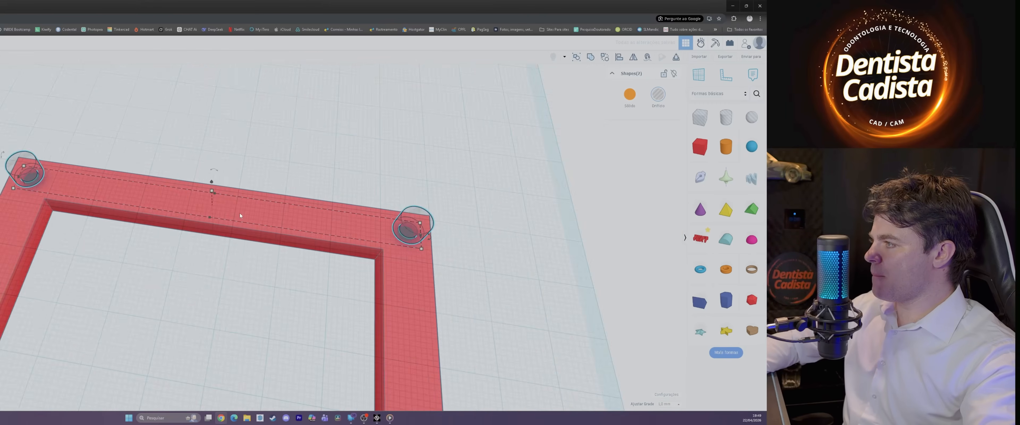
# Step: Paste another pair of screw holes and place them at the middle of the frame's two long sides
pyautogui.moveTo(373, 335); pyautogui.dragTo(395, 163, button='middle')
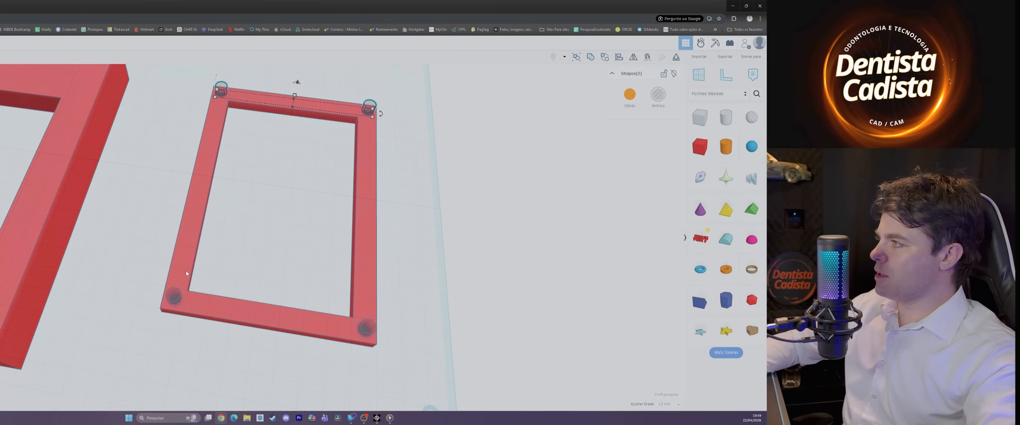
pyautogui.hotkey('ctrl', 'v')
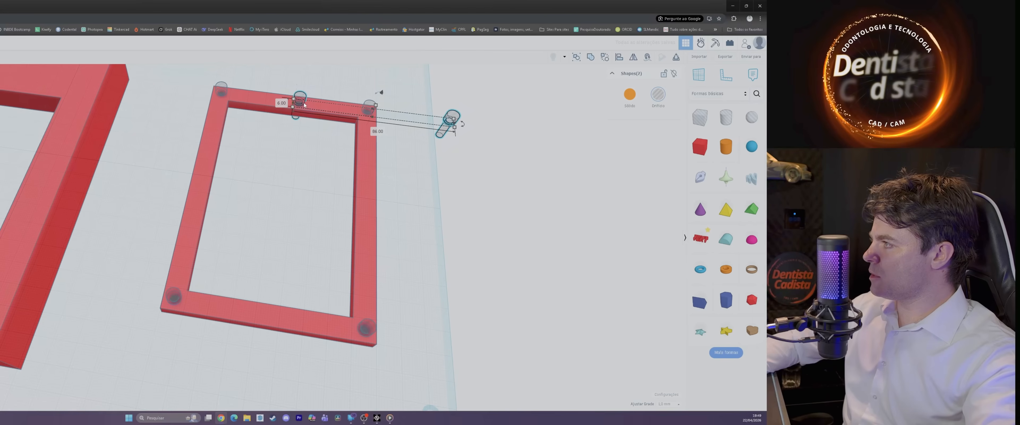
pyautogui.moveTo(304, 105); pyautogui.dragTo(204, 183)
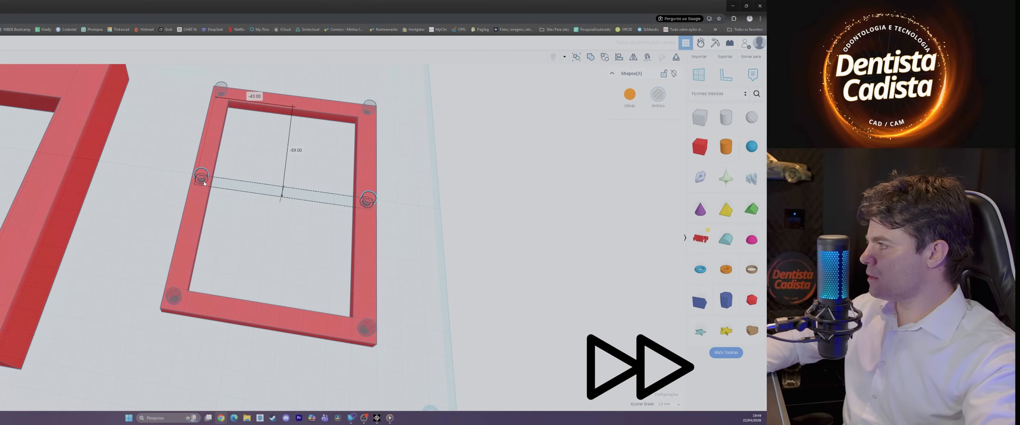
pyautogui.moveTo(370, 233); pyautogui.dragTo(406, 280, button='right')
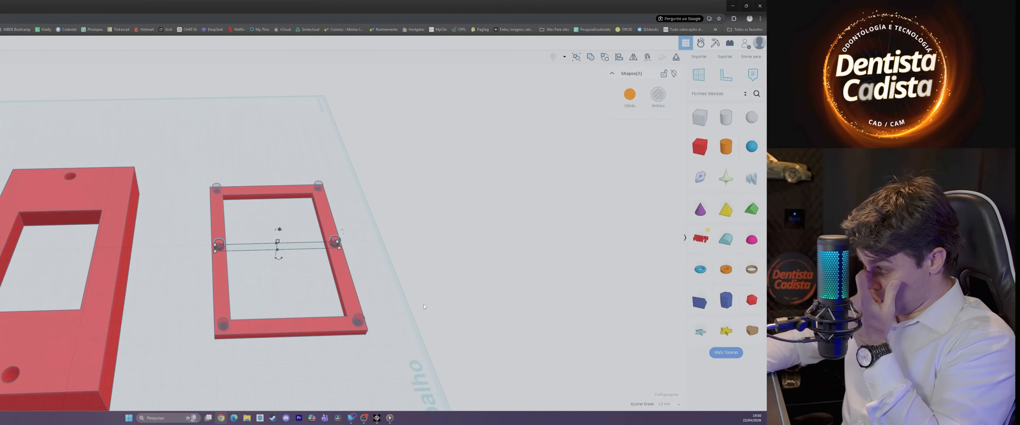
# Step: Shift the middle pair of screw holes about 2 mm and 1 mm to centre them on the frame's long sides
pyautogui.moveTo(392, 303); pyautogui.dragTo(145, 329, button='right')
pyautogui.scroll(4, 201, 302)
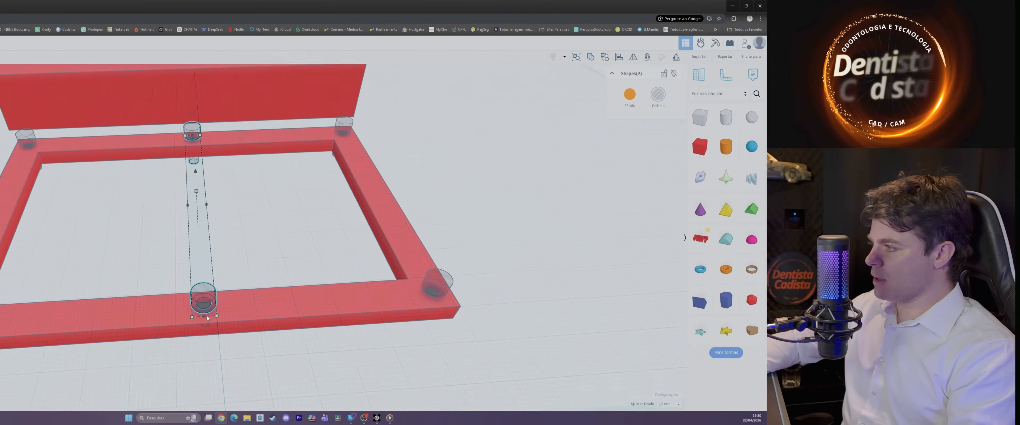
pyautogui.moveTo(202, 295); pyautogui.dragTo(194, 300)
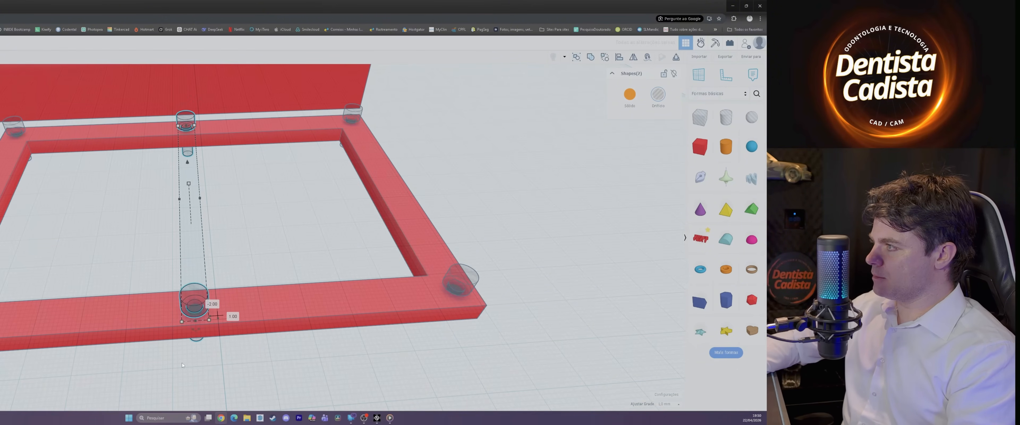
# Step: Duplicate the middle pair of screw holes and place the copy between the middle and one end of the long sides
pyautogui.scroll(-4, 182, 365)
pyautogui.moveTo(182, 365); pyautogui.dragTo(348, 375, button='right')
pyautogui.hotkey('ctrl', 'd')
pyautogui.moveTo(487, 198); pyautogui.dragTo(488, 233)
pyautogui.scroll(2, 488, 233)
pyautogui.moveTo(357, 221); pyautogui.dragTo(253, 253, button='right')
pyautogui.scroll(-4, 237, 150)
# Step: Duplicate another pair of screw holes and fit it between the middle and the opposite end of the long sides
pyautogui.hotkey('ctrl', 'd')
pyautogui.moveTo(208, 170); pyautogui.dragTo(195, 188)
pyautogui.moveTo(286, 183); pyautogui.dragTo(222, 169)
pyautogui.moveTo(129, 177); pyautogui.dragTo(238, 174)
pyautogui.moveTo(237, 174); pyautogui.dragTo(241, 234, button='right')
pyautogui.click(373, 253)
pyautogui.click(241, 235)
pyautogui.keyDown('shift'); pyautogui.click(98, 187); pyautogui.keyUp('shift')
pyautogui.moveTo(168, 209); pyautogui.dragTo(143, 134, button='right')
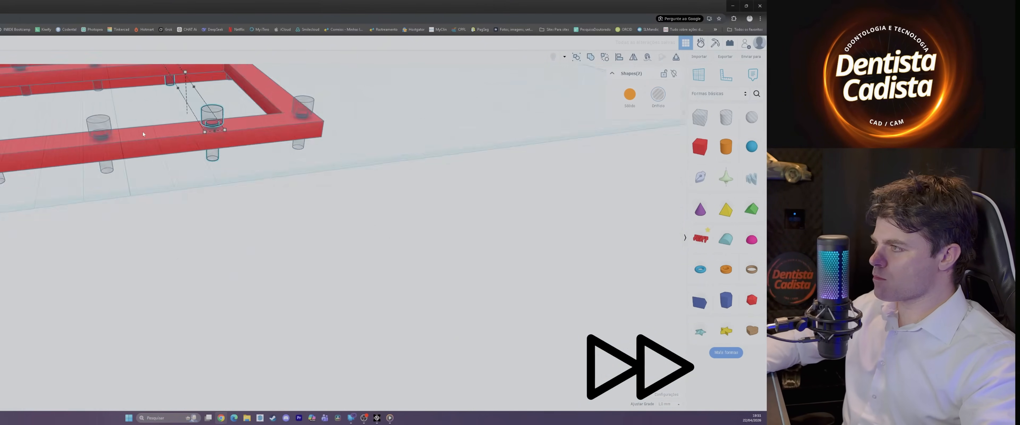
pyautogui.scroll(4, 143, 134)
pyautogui.moveTo(212, 118); pyautogui.dragTo(227, 159)
# Step: Copy a single screw hole onto one short side of the frame, between its two corner holes
pyautogui.scroll(-4, 227, 159)
pyautogui.moveTo(227, 159); pyautogui.dragTo(285, 295, button='right')
pyautogui.scroll(-4, 285, 294)
pyautogui.moveTo(111, 297); pyautogui.dragTo(118, 298, button='right')
pyautogui.click(240, 160)
pyautogui.moveTo(143, 172); pyautogui.dragTo(155, 245, button='right')
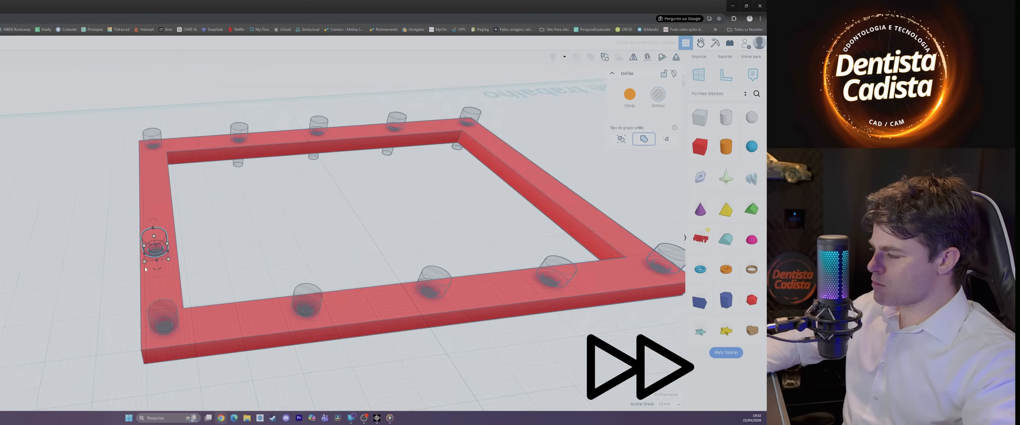
pyautogui.scroll(3, 158, 241)
pyautogui.moveTo(160, 234); pyautogui.dragTo(165, 244)
# Step: Place a second screw hole on the same short side and shift it about 1 mm in each direction to fit
pyautogui.moveTo(254, 262); pyautogui.dragTo(304, 198, button='right')
pyautogui.keyDown('alt'); pyautogui.moveTo(304, 197); pyautogui.dragTo(160, 198); pyautogui.keyUp('alt')
pyautogui.moveTo(160, 198); pyautogui.dragTo(150, 237, button='right')
pyautogui.scroll(3, 144, 190)
pyautogui.moveTo(146, 188); pyautogui.dragTo(148, 194)
pyautogui.scroll(-5, 147, 193)
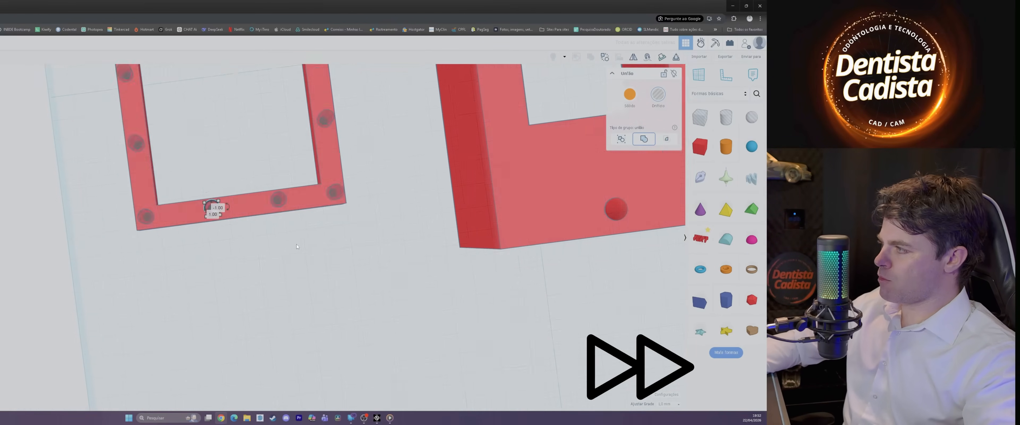
# Step: Copy both intermediate screw holes of the short side and move the copies about 124 mm to the opposite short side
pyautogui.moveTo(296, 245); pyautogui.dragTo(119, 242, button='right')
pyautogui.moveTo(245, 273); pyautogui.dragTo(160, 256, button='right')
pyautogui.click(159, 256)
pyautogui.click(169, 87)
pyautogui.keyDown('shift'); pyautogui.click(214, 85); pyautogui.keyUp('shift')
pyautogui.hotkey('ctrl', 'c')
pyautogui.hotkey('ctrl', 'v')
pyautogui.moveTo(240, 83); pyautogui.dragTo(229, 218)
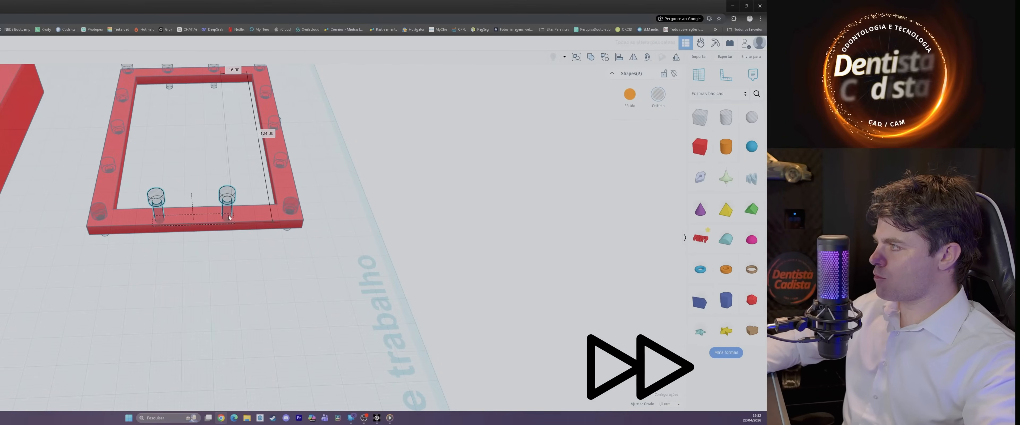
# Step: Fit the copied pair of screw holes into the second short side, evenly spaced between its corner holes
pyautogui.moveTo(228, 215); pyautogui.dragTo(232, 158, button='right')
pyautogui.moveTo(231, 158); pyautogui.dragTo(232, 168)
pyautogui.moveTo(232, 168); pyautogui.dragTo(238, 237, button='right')
pyautogui.scroll(3, 237, 237)
pyautogui.moveTo(254, 312); pyautogui.dragTo(254, 318)
pyautogui.moveTo(254, 318); pyautogui.dragTo(300, 296, button='right')
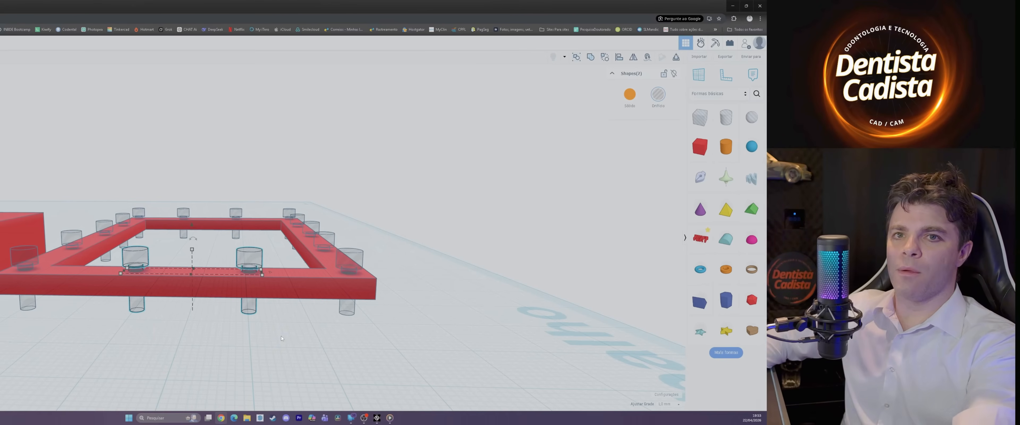
pyautogui.scroll(-5, 361, 351)
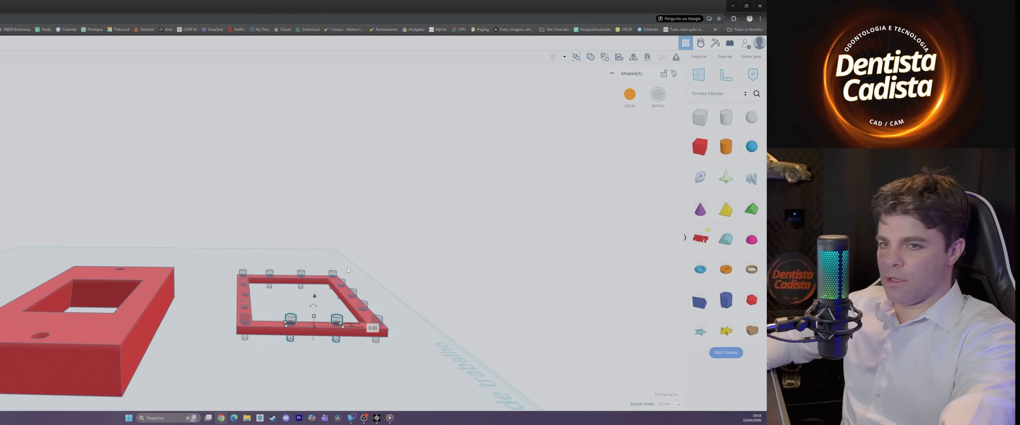
# Step: Raise the frame along the screw-shaped holes until their heads sit almost flush with its upper face
pyautogui.moveTo(455, 317); pyautogui.dragTo(456, 299, button='right')
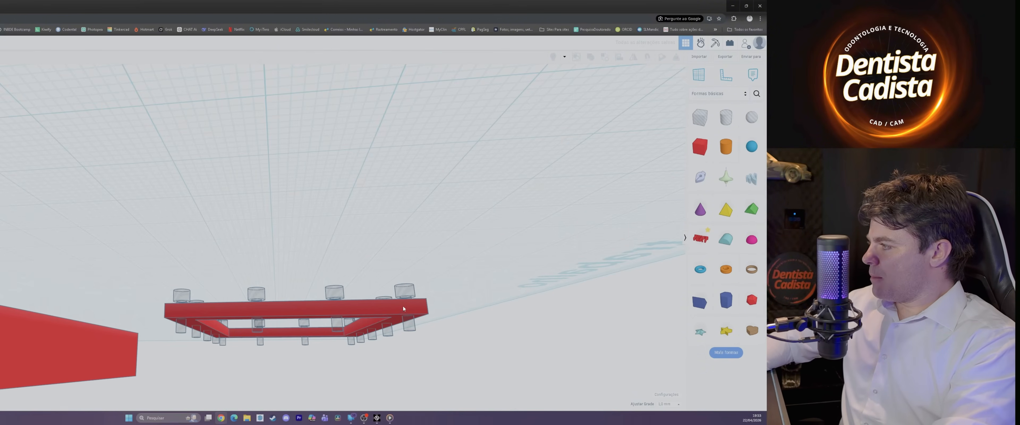
pyautogui.click(369, 315)
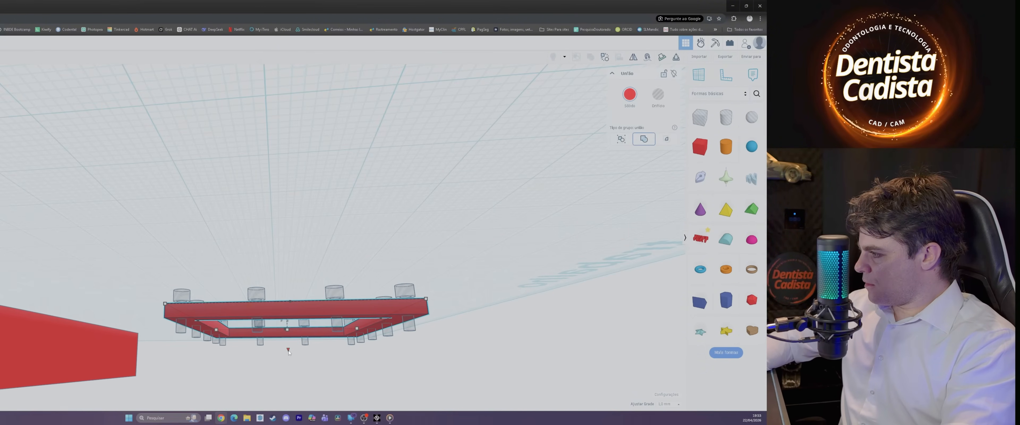
pyautogui.moveTo(289, 352); pyautogui.dragTo(289, 343)
pyautogui.scroll(-3, 301, 358)
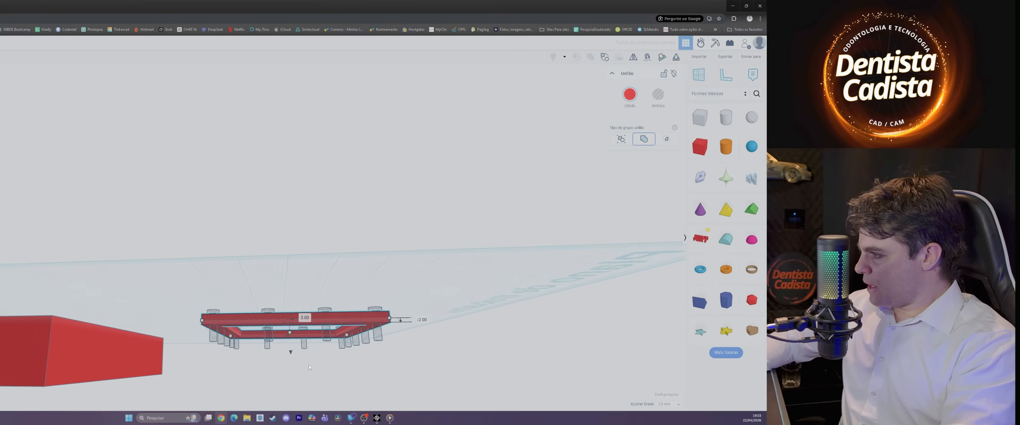
pyautogui.moveTo(310, 367); pyautogui.dragTo(181, 277, button='right')
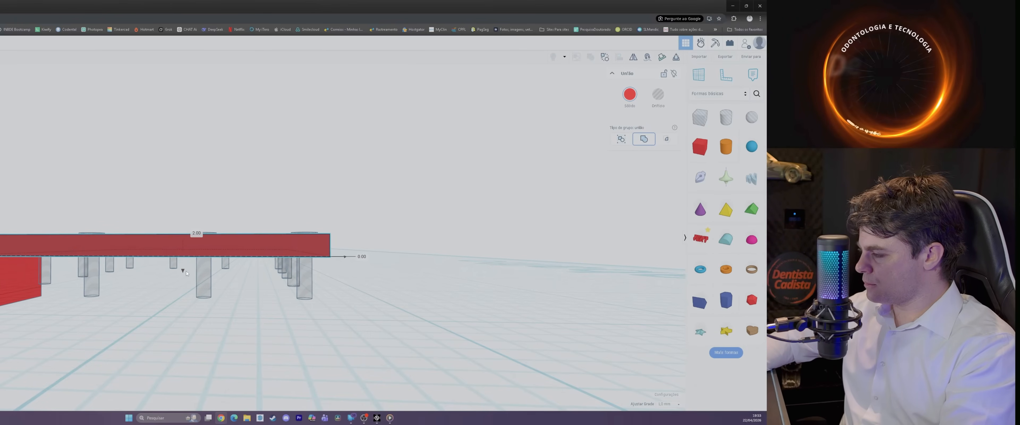
# Step: Switch the frame to a hole to inspect how the screw shapes sit inside it, and restore it to a solid
pyautogui.click(653, 98)
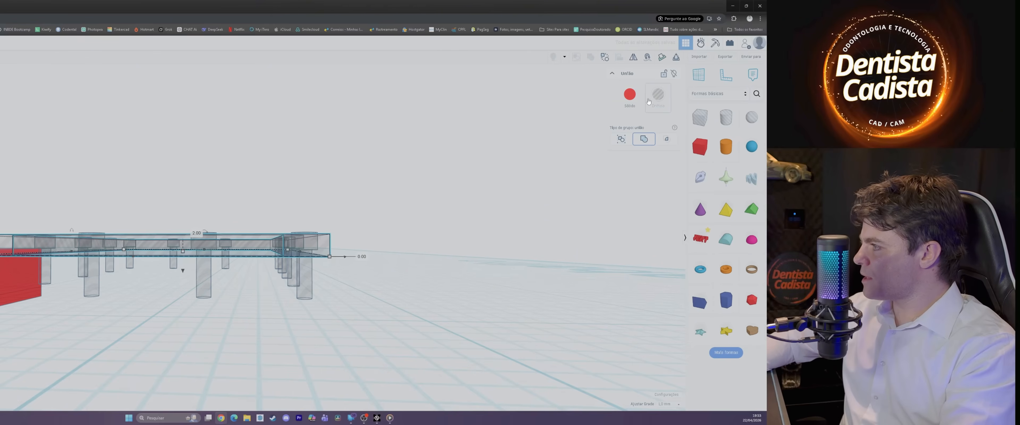
pyautogui.moveTo(362, 272); pyautogui.dragTo(275, 216, button='right')
pyautogui.click(629, 95)
# Step: Copy the frame together with all its screw-shaped holes and place the copy on the far side of the plate
pyautogui.moveTo(531, 213); pyautogui.dragTo(299, 273, button='right')
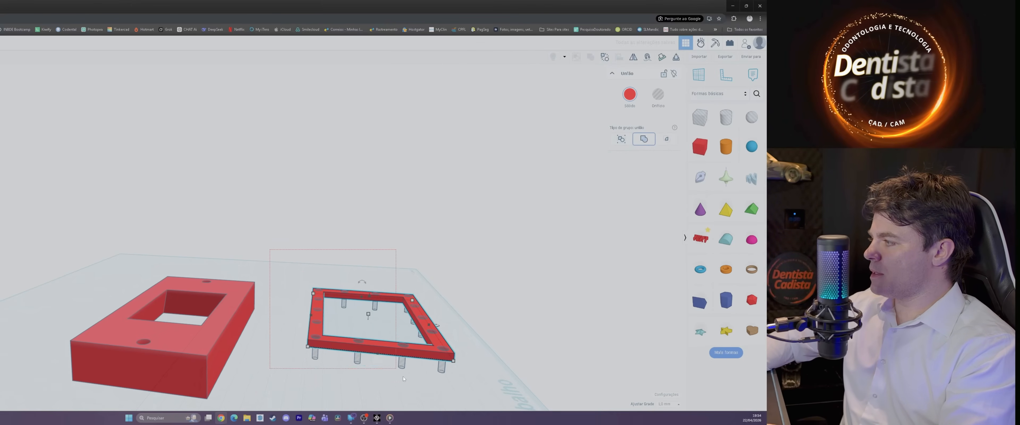
pyautogui.moveTo(480, 406); pyautogui.dragTo(485, 407)
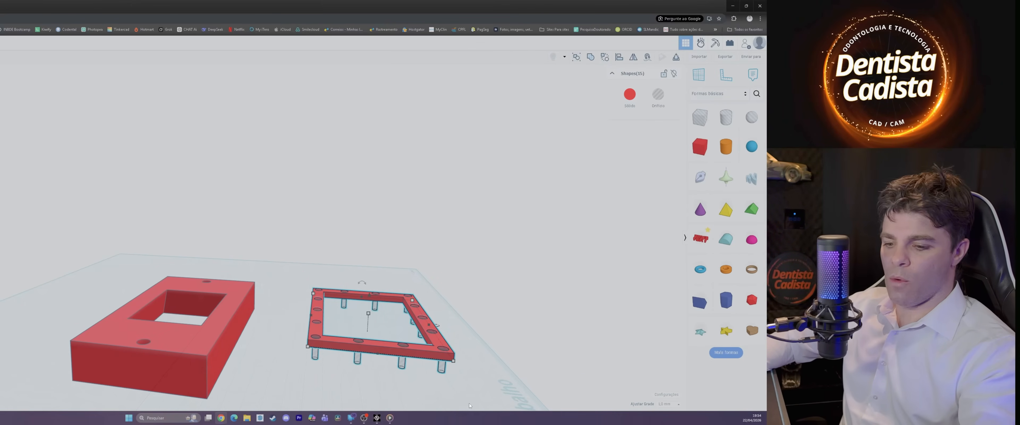
pyautogui.hotkey('ctrl', 'v')
pyautogui.moveTo(506, 364); pyautogui.dragTo(124, 284)
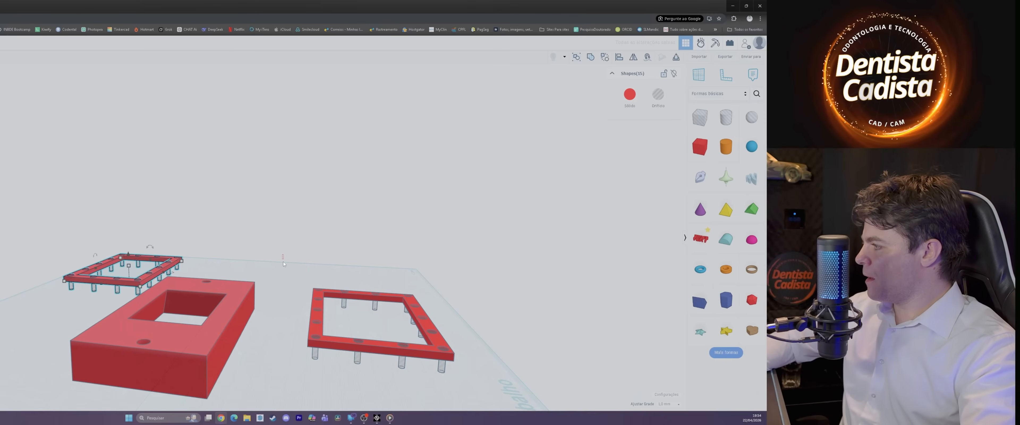
# Step: Group the original frame with its screw-shaped holes to cut the fastening holes through it
pyautogui.moveTo(496, 410); pyautogui.dragTo(490, 409)
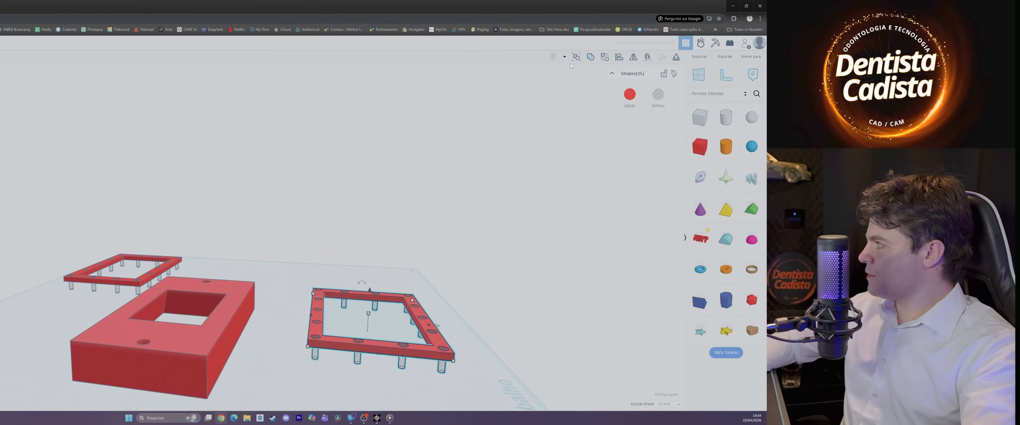
pyautogui.click(588, 60)
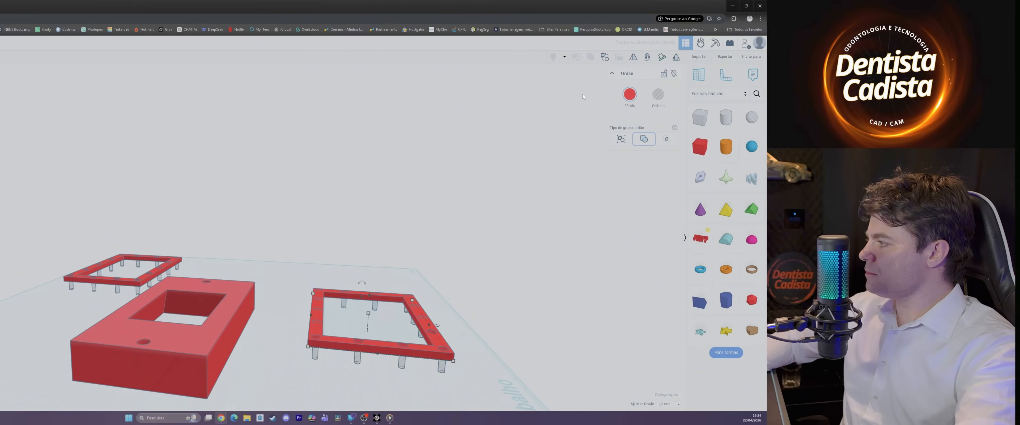
pyautogui.moveTo(521, 276); pyautogui.dragTo(409, 364, button='right')
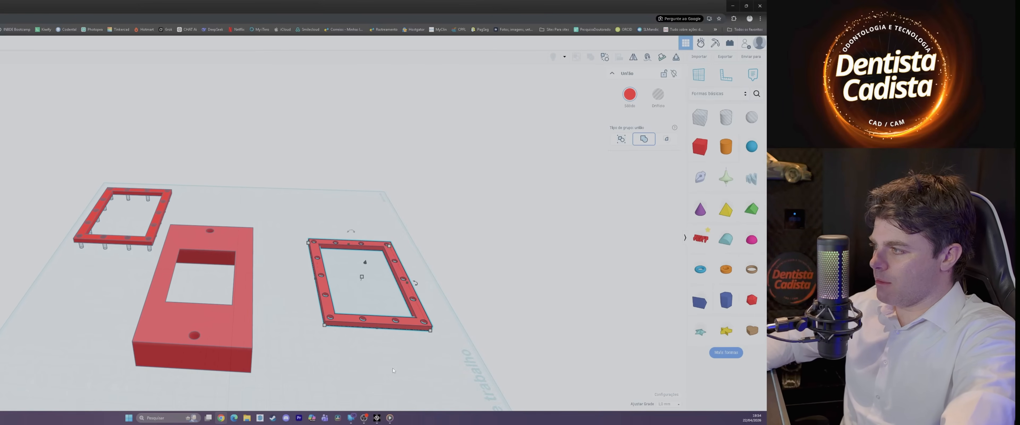
pyautogui.moveTo(90, 248); pyautogui.dragTo(188, 240, button='middle')
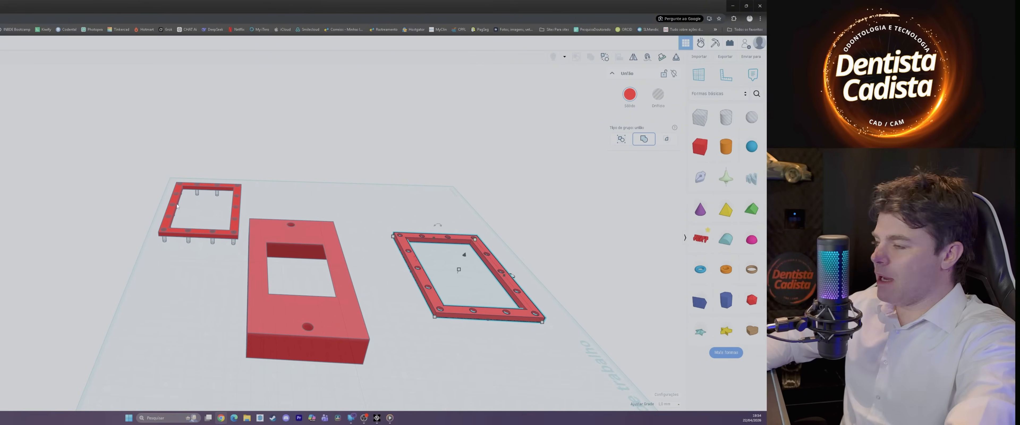
pyautogui.scroll(5, 230, 274)
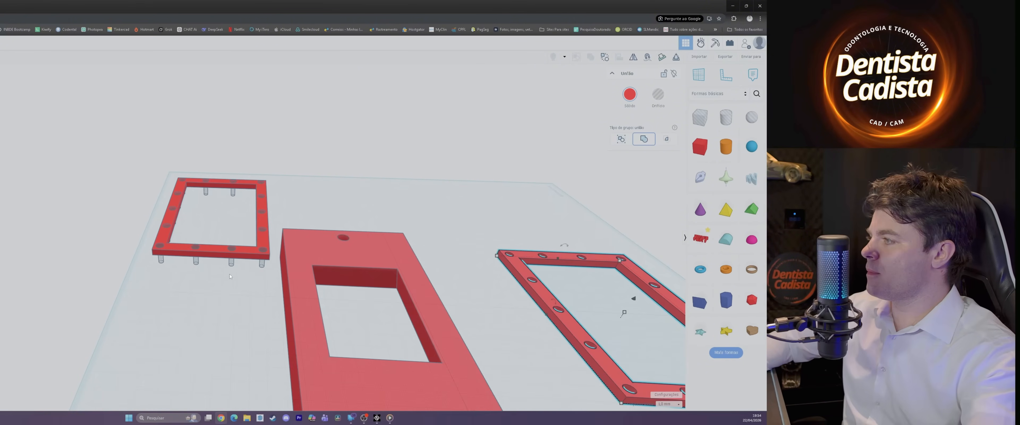
# Step: Select the copied frame with its screw shapes and turn the whole set into holes
pyautogui.moveTo(208, 301); pyautogui.dragTo(192, 253, button='right')
pyautogui.moveTo(100, 171); pyautogui.dragTo(307, 282)
pyautogui.moveTo(307, 282); pyautogui.dragTo(267, 273, button='right')
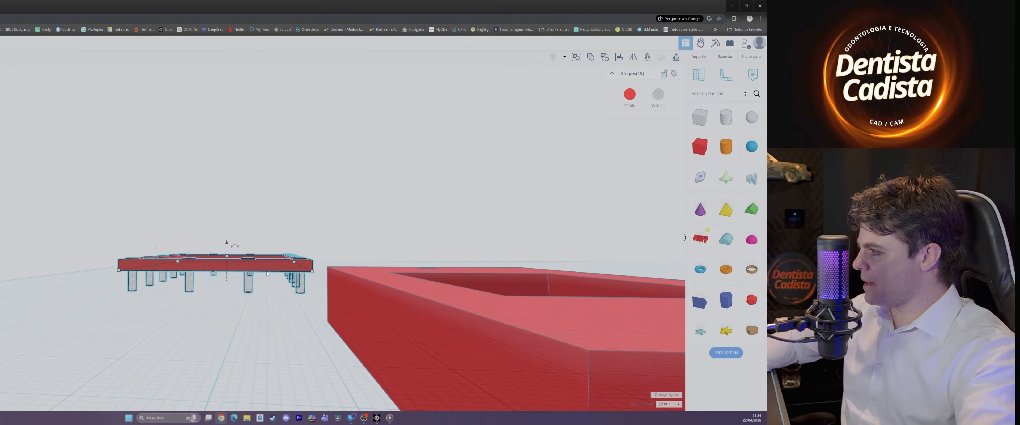
pyautogui.click(656, 96)
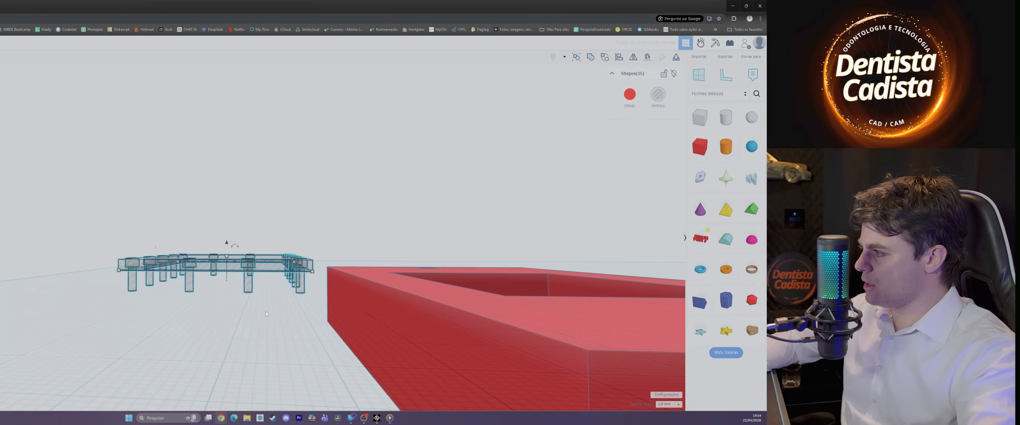
# Step: Extend the copied frame hole downward to a height of 9 mm, leaving the screw shapes at their own size
pyautogui.moveTo(265, 311); pyautogui.dragTo(191, 276, button='right')
pyautogui.scroll(3, 262, 294)
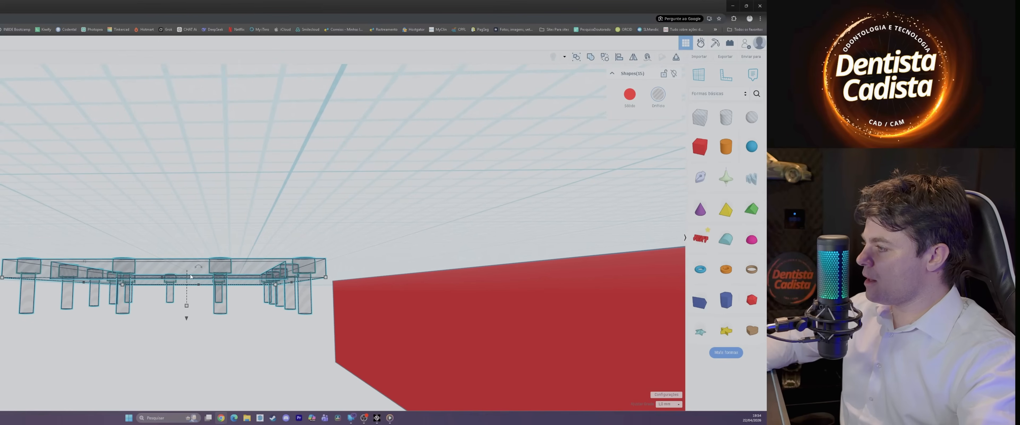
pyautogui.moveTo(187, 305); pyautogui.dragTo(188, 320)
pyautogui.hotkey('ctrl', 'z')
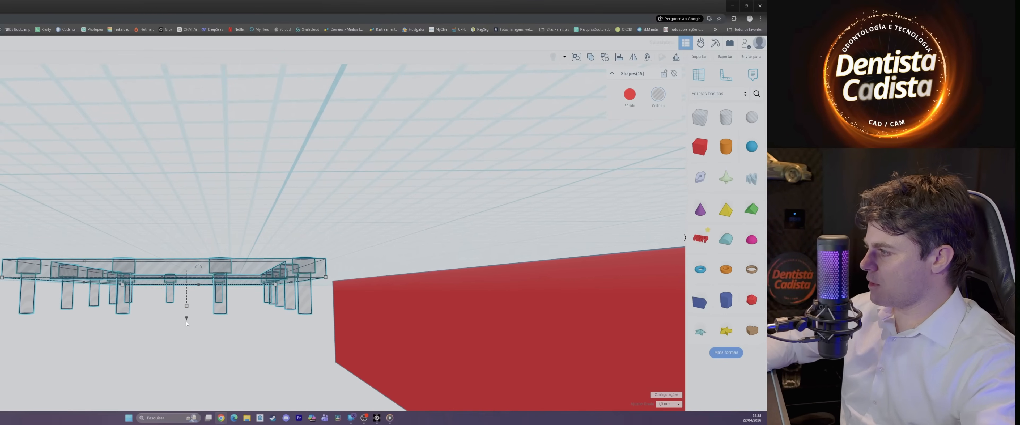
pyautogui.hotkey('ctrl', 'g')
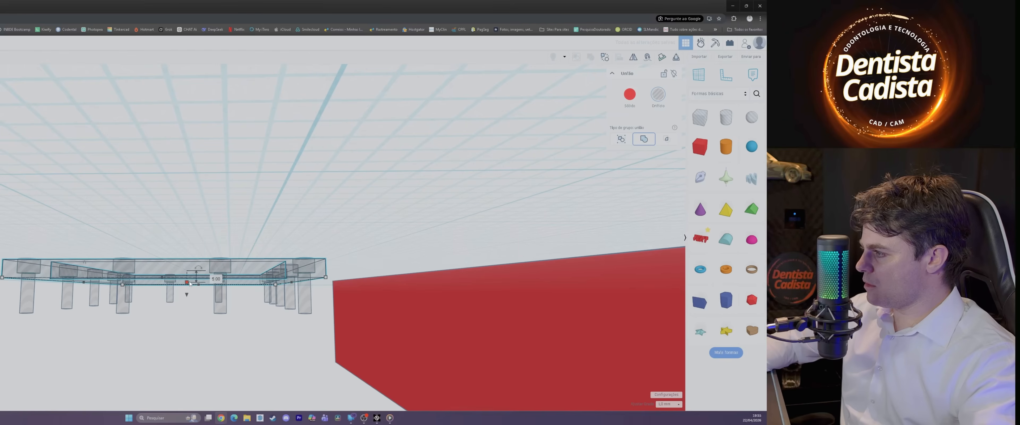
pyautogui.moveTo(188, 292); pyautogui.dragTo(188, 300)
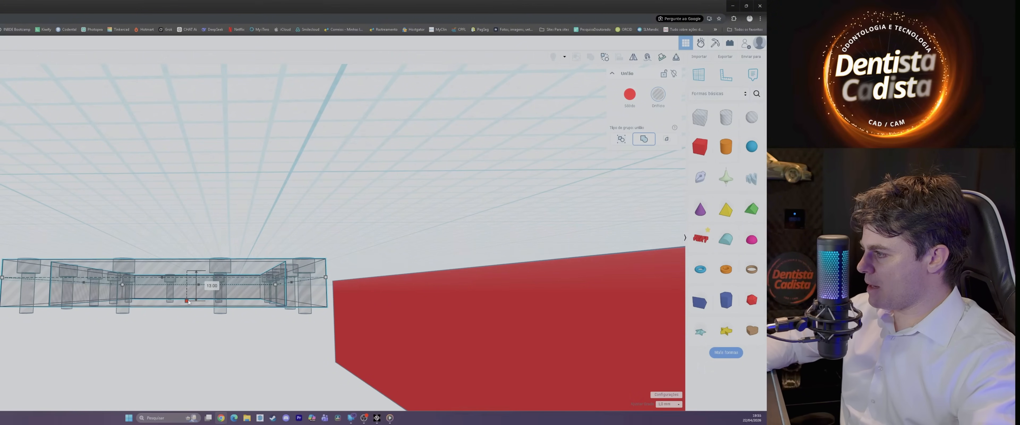
pyautogui.moveTo(187, 300); pyautogui.dragTo(192, 294)
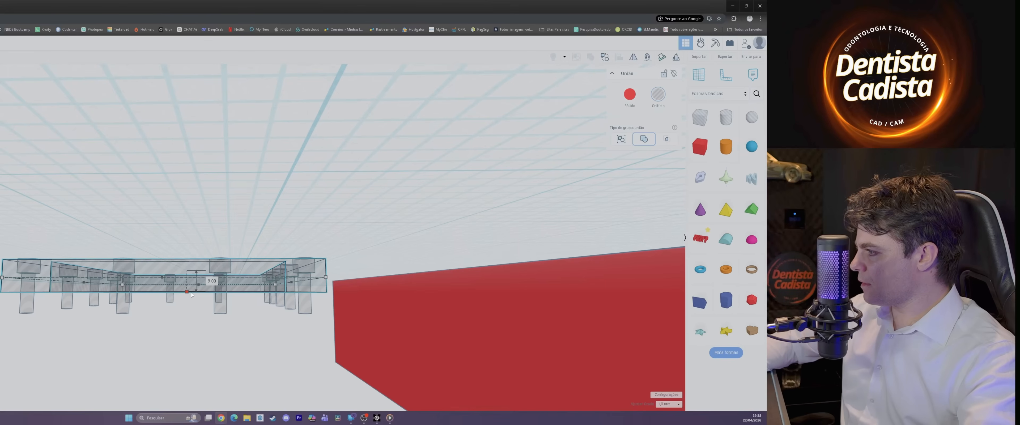
# Step: Group the copied frame hole with its screw shapes and move the group onto the plate, around the window
pyautogui.moveTo(224, 340); pyautogui.dragTo(349, 354, button='right')
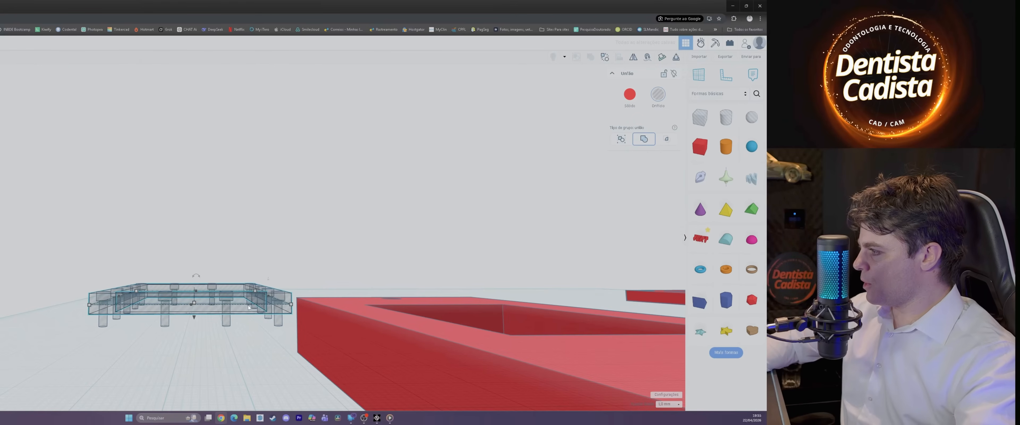
pyautogui.moveTo(281, 348); pyautogui.dragTo(135, 351, button='right')
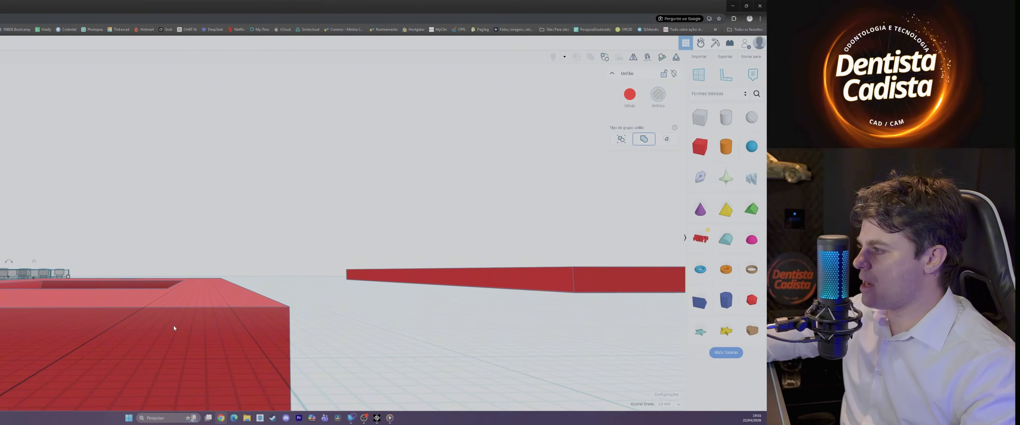
pyautogui.scroll(-4, 174, 325)
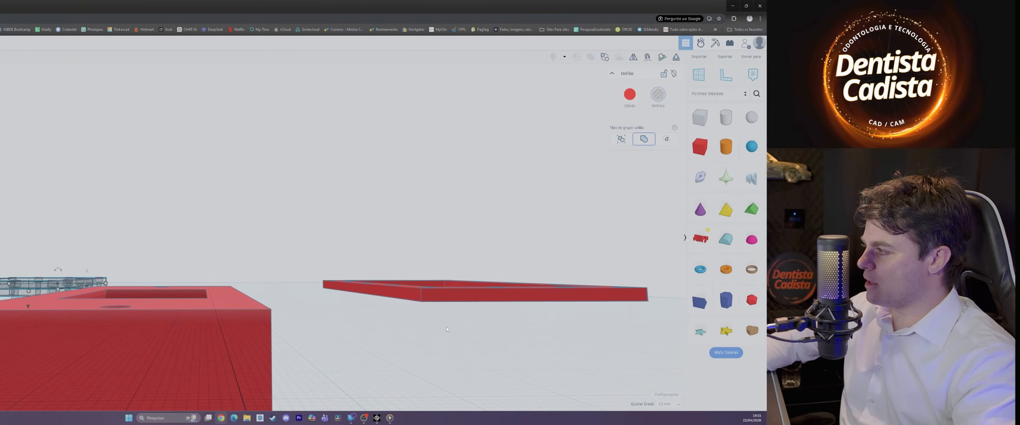
pyautogui.moveTo(31, 306); pyautogui.dragTo(42, 258, button='right')
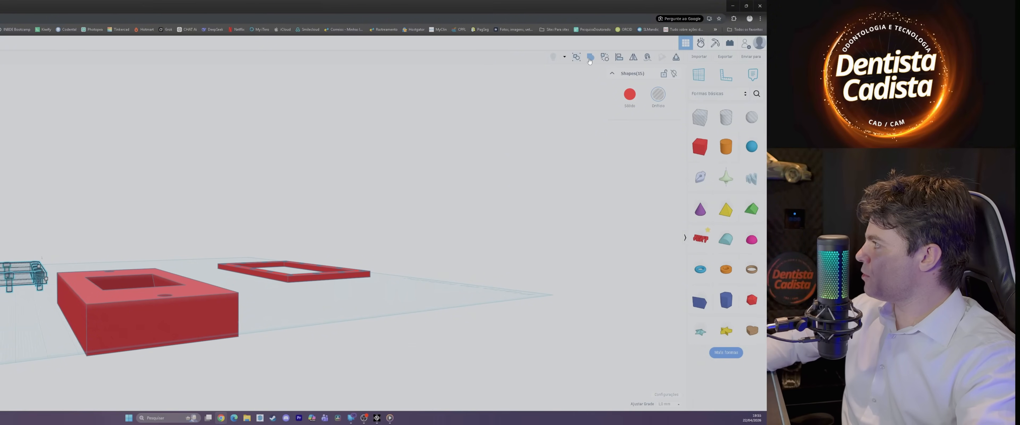
pyautogui.moveTo(266, 311); pyautogui.dragTo(48, 273, button='right')
pyautogui.moveTo(48, 273); pyautogui.dragTo(148, 319)
pyautogui.moveTo(182, 319); pyautogui.dragTo(115, 302, button='right')
pyautogui.scroll(4, 224, 227)
pyautogui.scroll(3, 206, 190)
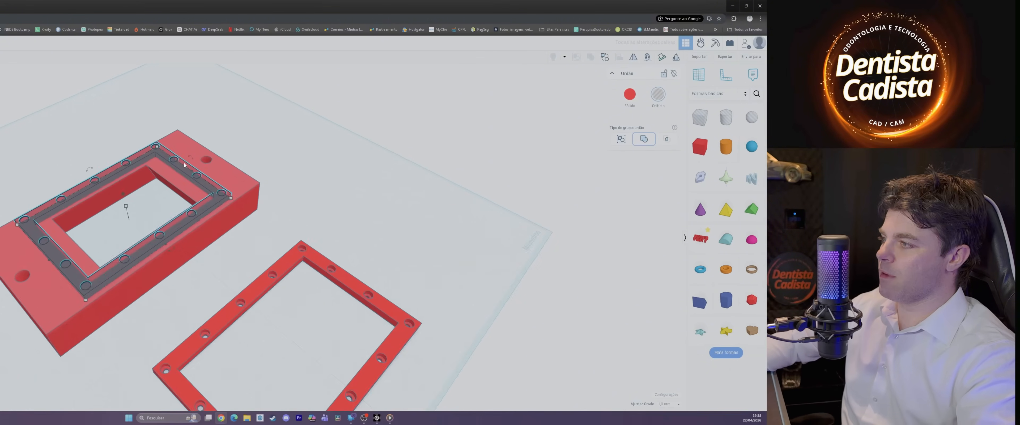
# Step: Align the plate and the frame hole group at their highest faces
pyautogui.moveTo(247, 282); pyautogui.dragTo(143, 139, button='right')
pyautogui.scroll(4, 165, 202)
pyautogui.moveTo(483, 335); pyautogui.dragTo(483, 337)
pyautogui.scroll(-4, 460, 368)
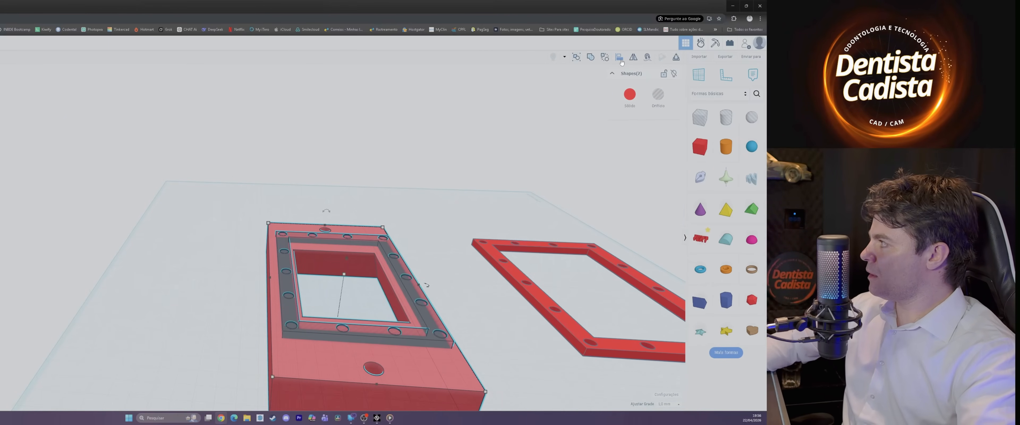
pyautogui.moveTo(467, 303); pyautogui.dragTo(478, 272, button='right')
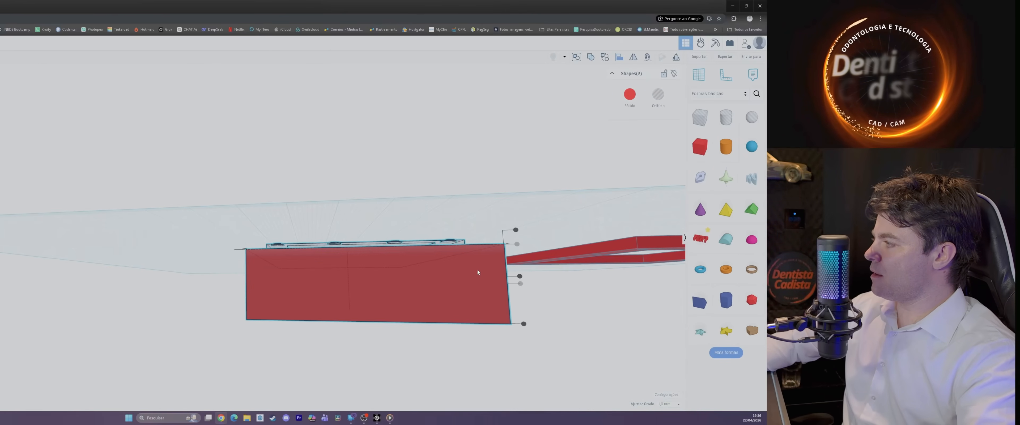
pyautogui.click(517, 232)
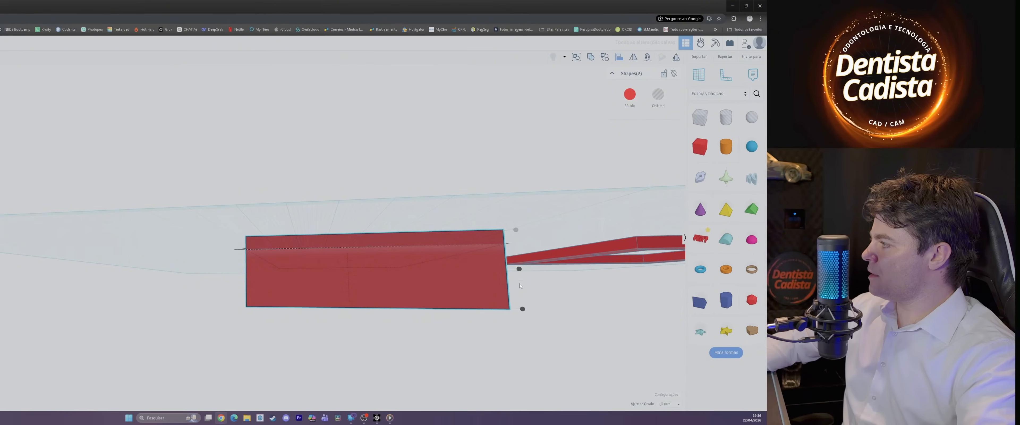
pyautogui.moveTo(521, 272); pyautogui.dragTo(262, 394, button='right')
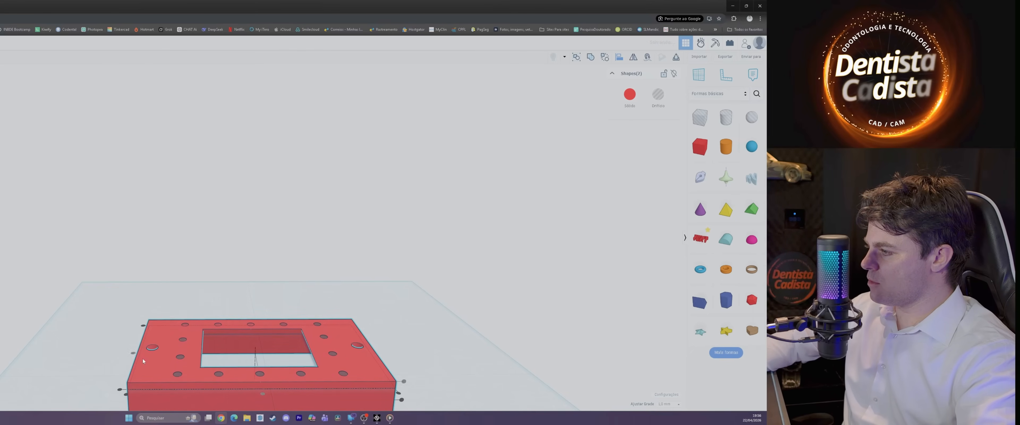
pyautogui.moveTo(417, 333); pyautogui.dragTo(622, 329, button='right')
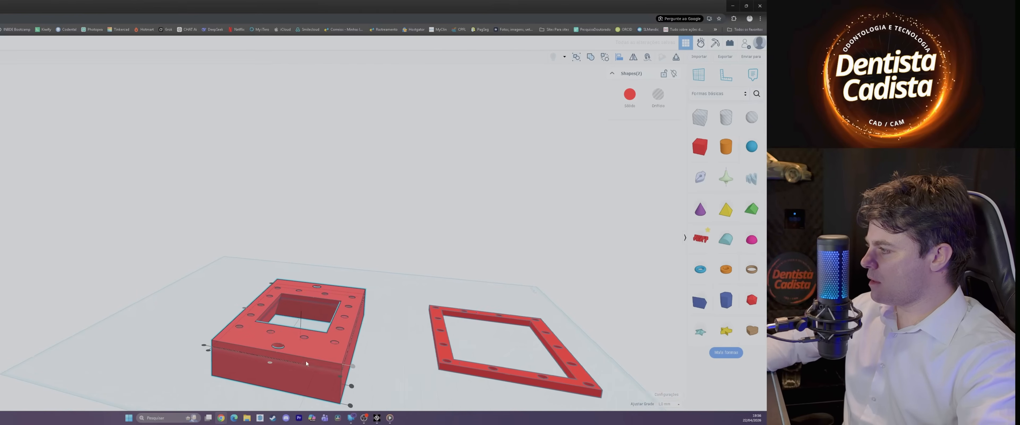
pyautogui.scroll(2, 328, 336)
pyautogui.moveTo(327, 338); pyautogui.dragTo(274, 375, button='right')
pyautogui.moveTo(379, 369); pyautogui.dragTo(378, 353, button='right')
# Step: Lower the plate by 2 mm relative to the frame hole group
pyautogui.hotkey('ctrl', 'g')
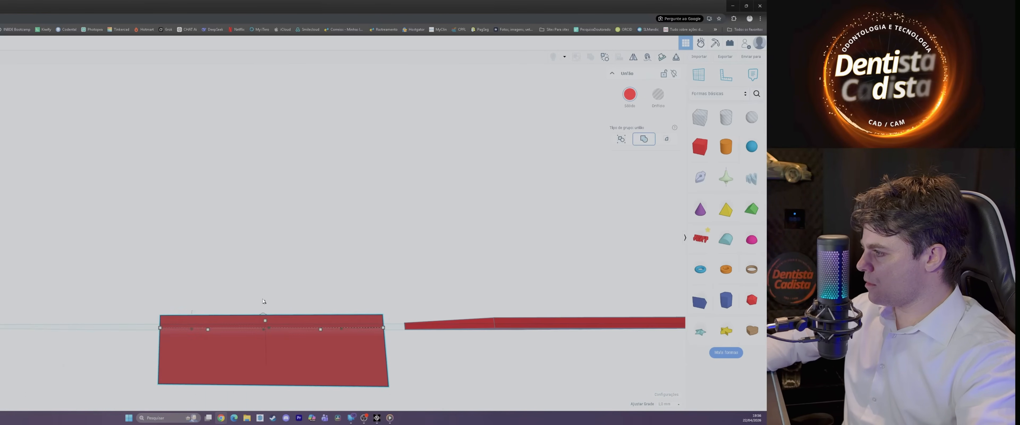
pyautogui.moveTo(306, 347); pyautogui.dragTo(301, 377, button='right')
pyautogui.moveTo(406, 379); pyautogui.dragTo(274, 414, button='right')
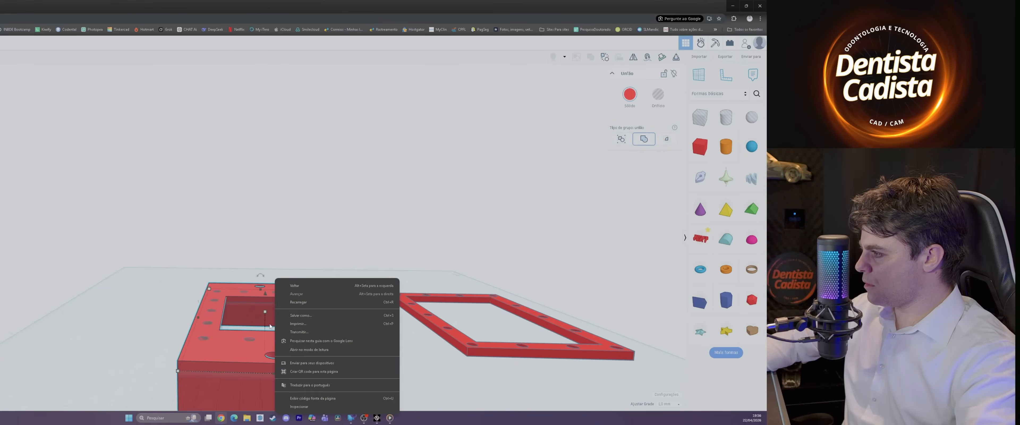
pyautogui.click(266, 304)
pyautogui.scroll(3, 266, 303)
pyautogui.moveTo(266, 303); pyautogui.dragTo(267, 307)
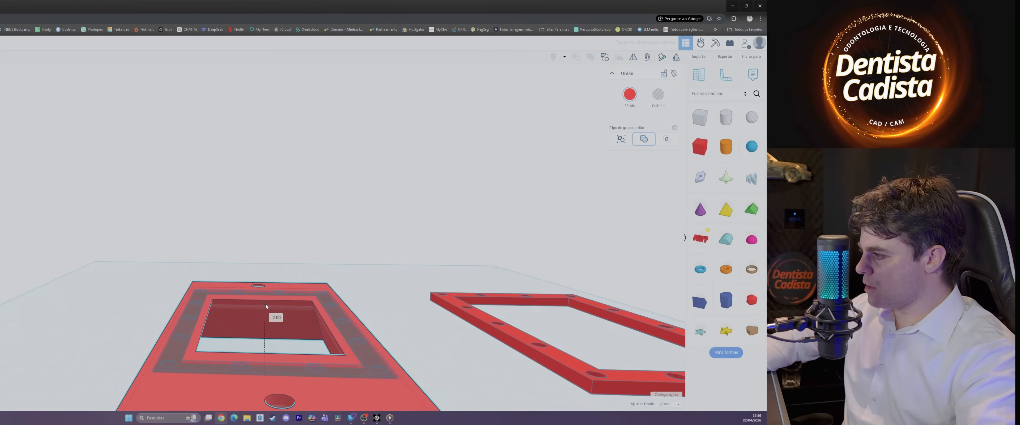
pyautogui.click(58, 307)
pyautogui.moveTo(58, 307); pyautogui.dragTo(108, 298, button='right')
pyautogui.scroll(3, 298, 336)
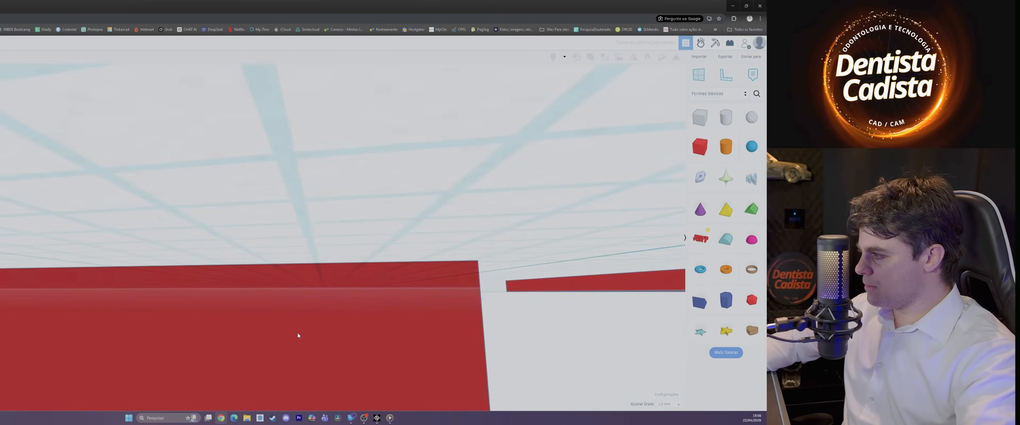
pyautogui.scroll(-5, 298, 335)
pyautogui.moveTo(350, 344); pyautogui.dragTo(376, 350, button='right')
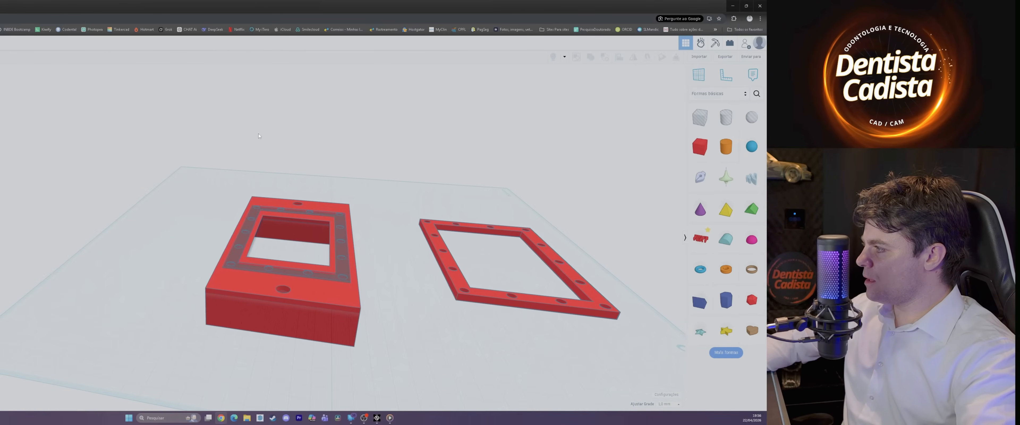
# Step: Try grouping the plate with the frame hole to cut the recess and screw holes, and ungroup them
pyautogui.moveTo(152, 148); pyautogui.dragTo(380, 371)
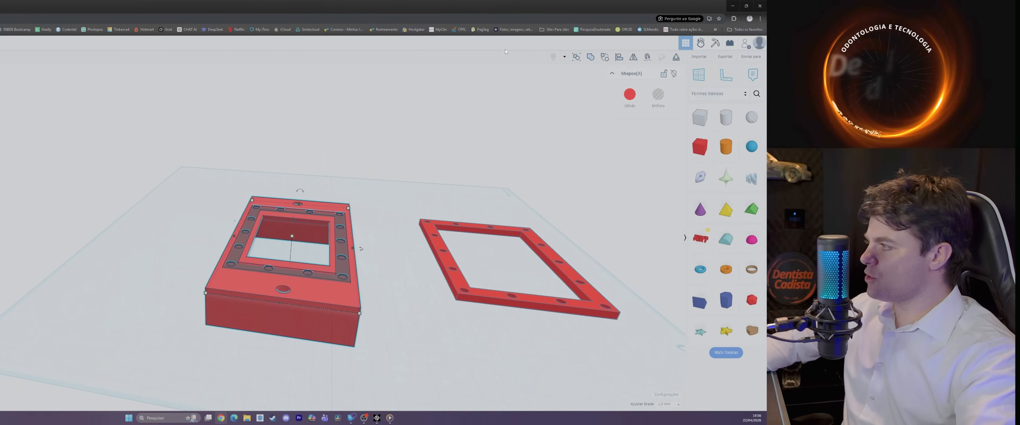
pyautogui.click(589, 57)
pyautogui.moveTo(413, 368); pyautogui.dragTo(520, 354, button='right')
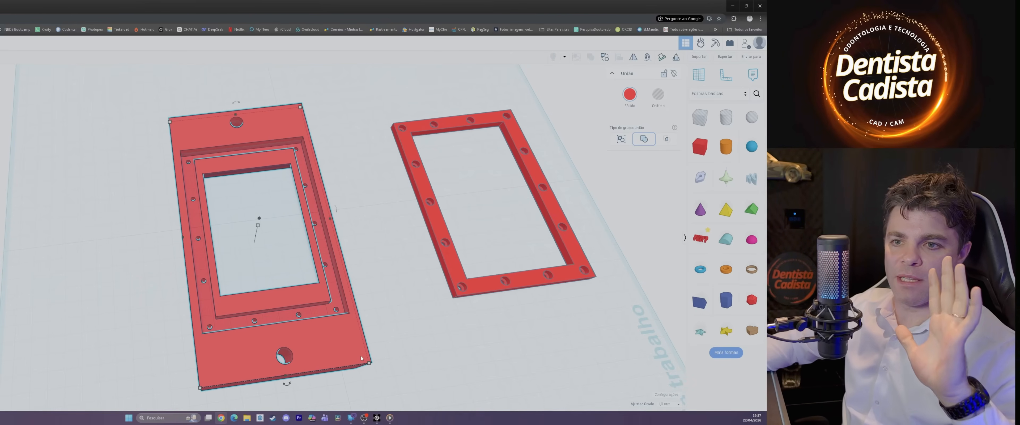
pyautogui.scroll(3, 323, 348)
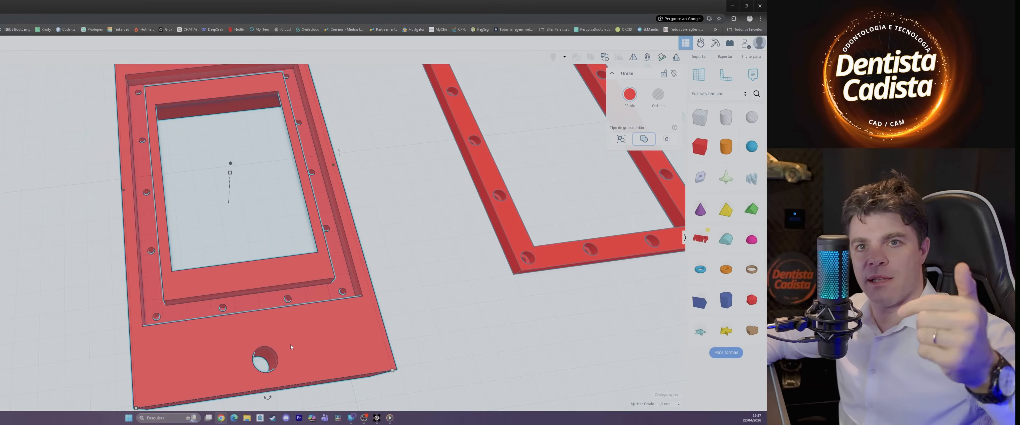
pyautogui.scroll(-3, 343, 348)
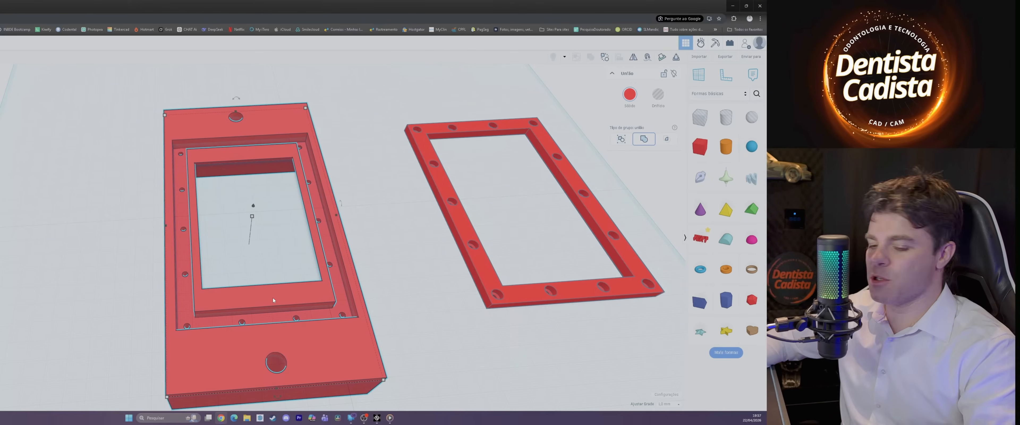
pyautogui.hotkey('ctrl', 'shift', 'g')
pyautogui.press('Escape')
# Step: Try to duplicate the frame hole and move the copy off the plate, and undo it
pyautogui.click(217, 320)
pyautogui.scroll(-1, 217, 319)
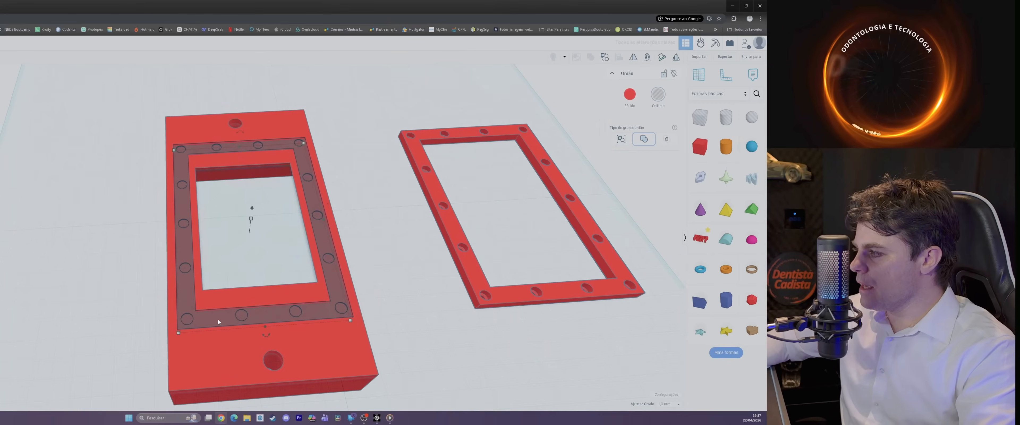
pyautogui.scroll(1, 174, 333)
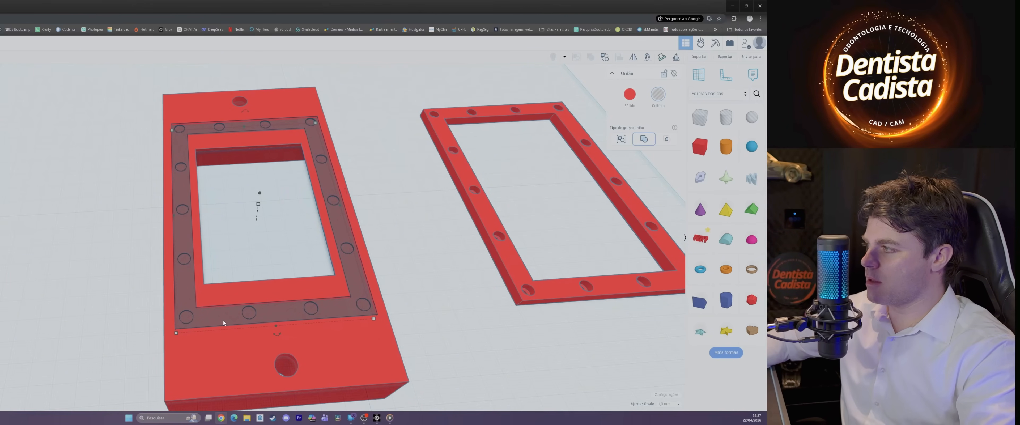
pyautogui.hotkey('ctrl', 'd')
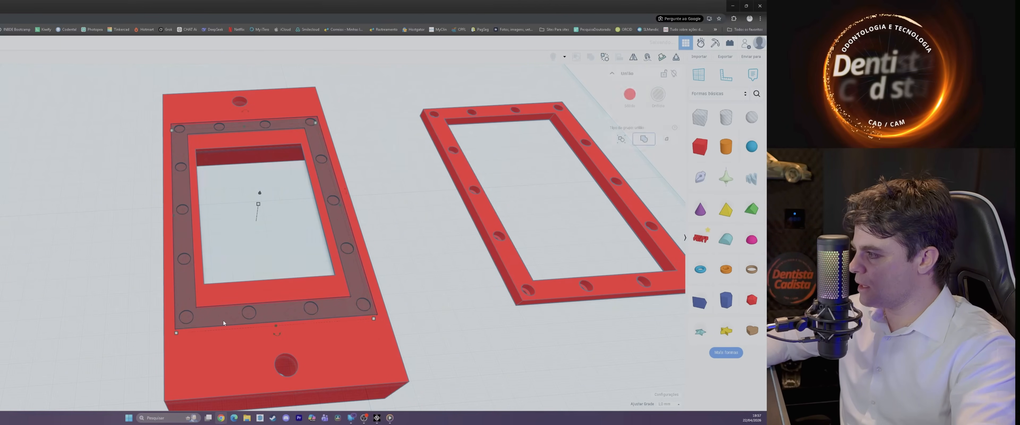
pyautogui.moveTo(211, 313); pyautogui.dragTo(13, 272)
pyautogui.hotkey('ctrl', 'z')
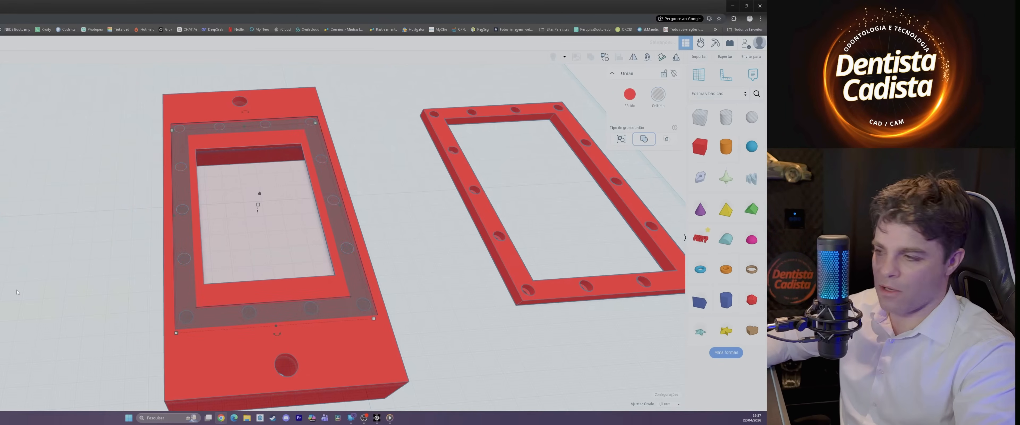
# Step: Enlarge the frame hole on the plate to 132 mm long and 92 mm wide for fitting clearance
pyautogui.scroll(2, 214, 325)
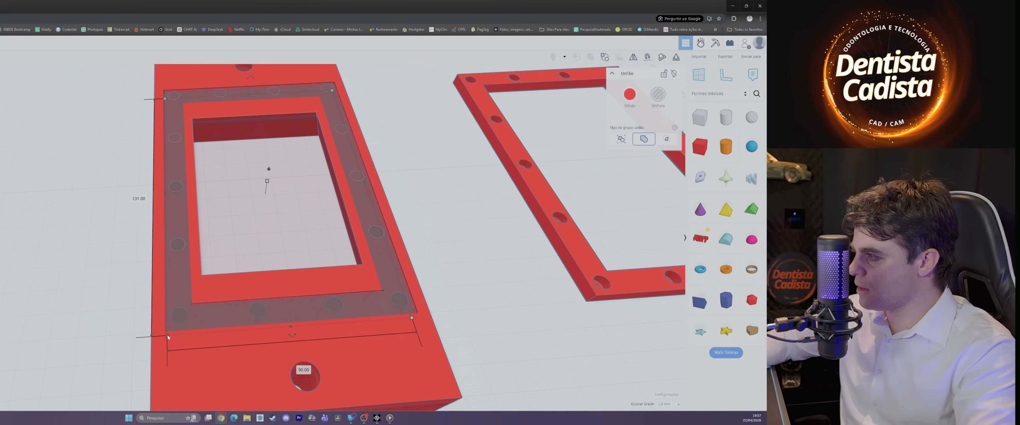
pyautogui.click(133, 196)
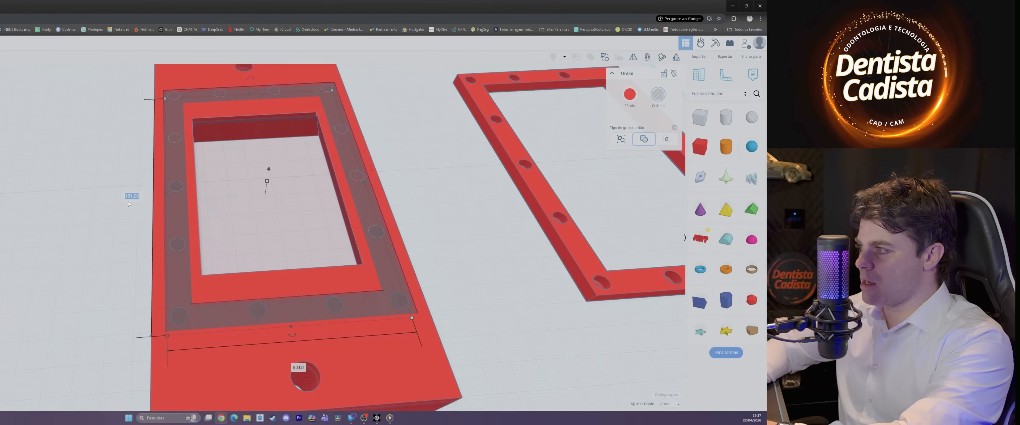
pyautogui.write('1')
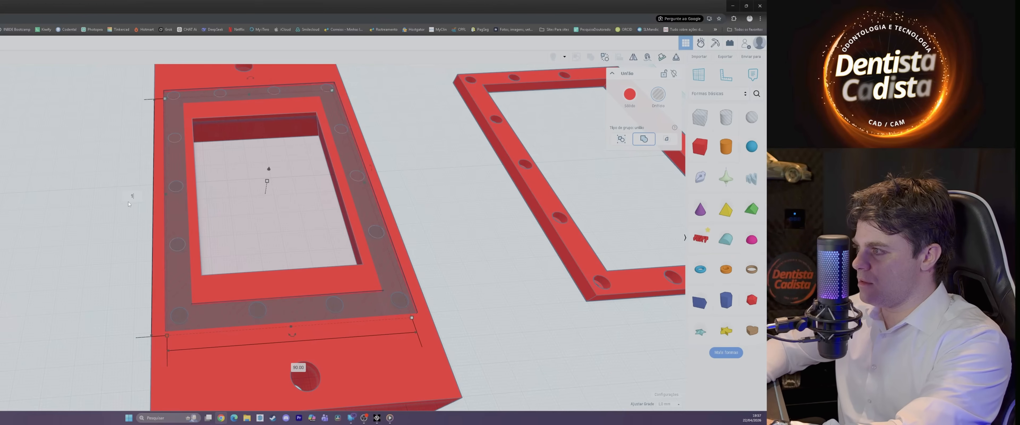
pyautogui.write('32')
pyautogui.press('Return')
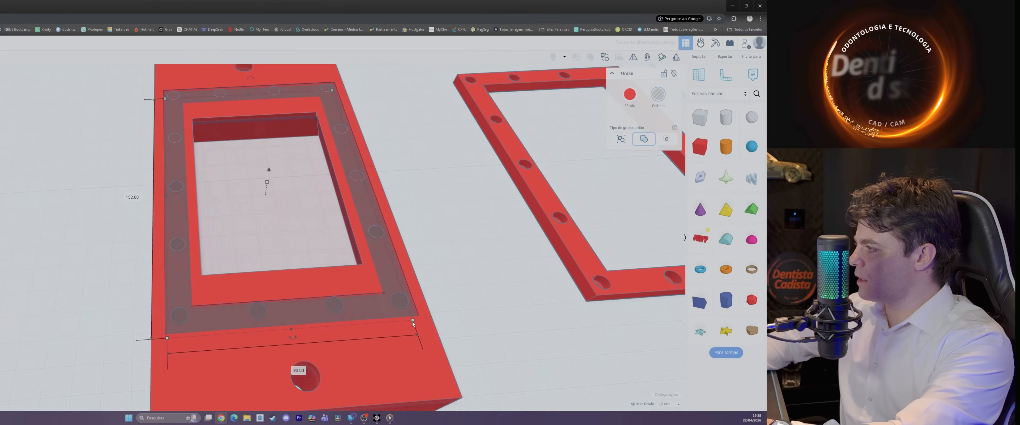
pyautogui.click(298, 370)
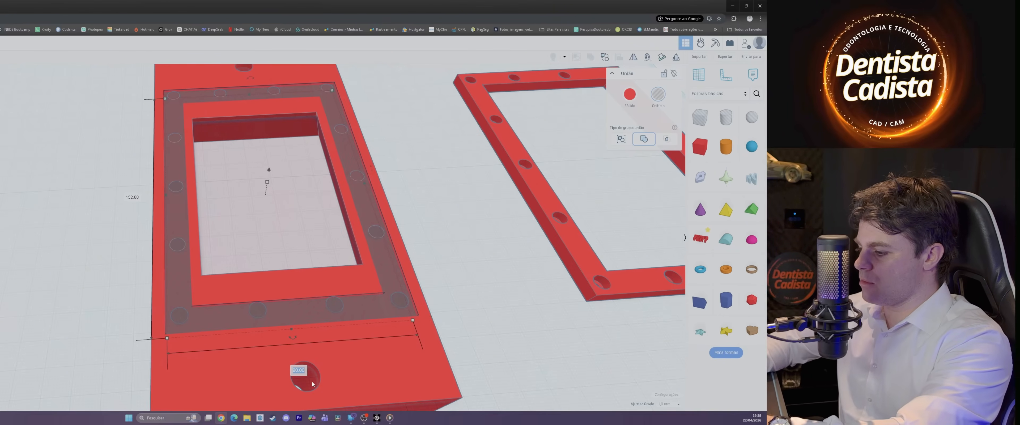
pyautogui.write('92')
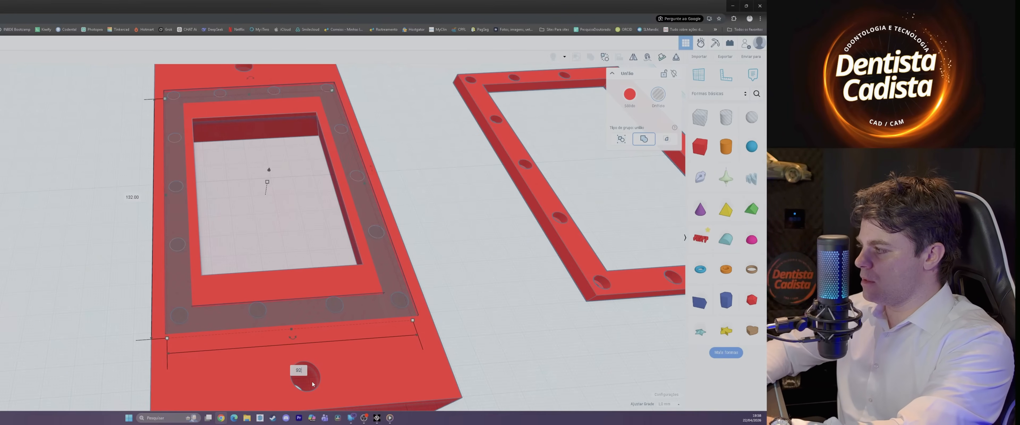
pyautogui.press('Return')
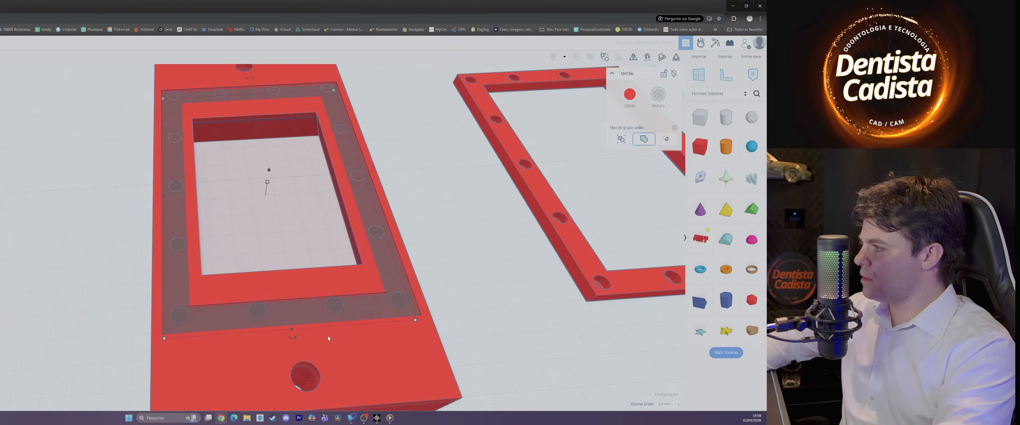
# Step: Group the plate with the enlarged frame hole to cut the recess and its screw holes
pyautogui.moveTo(328, 338); pyautogui.dragTo(153, 307, button='right')
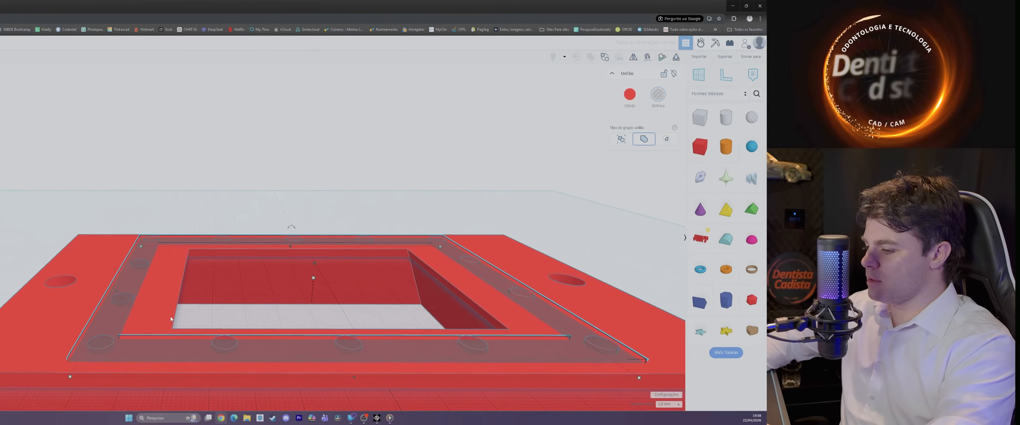
pyautogui.scroll(-5, 410, 297)
pyautogui.moveTo(410, 298); pyautogui.dragTo(407, 362, button='right')
pyautogui.moveTo(317, 358); pyautogui.dragTo(402, 350, button='right')
pyautogui.moveTo(396, 369); pyautogui.dragTo(188, 123)
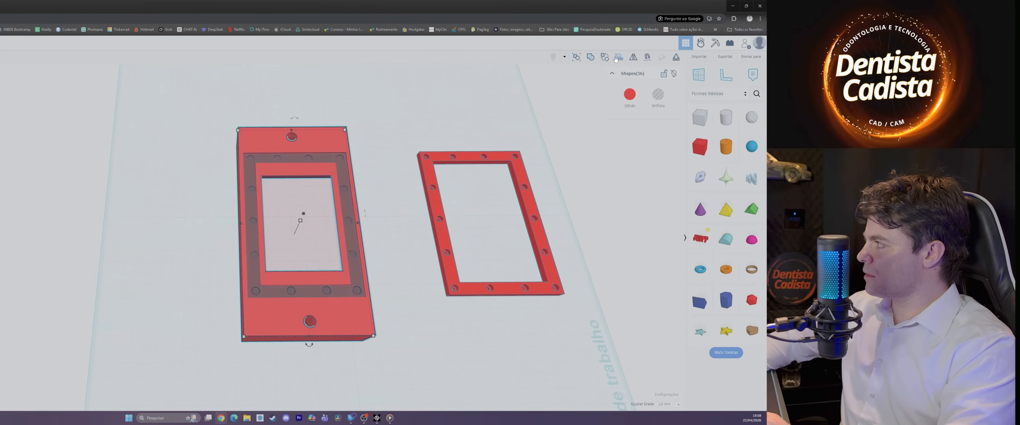
pyautogui.click(591, 59)
# Step: Turn the plate upside down so the recess faces the workplane, and raise it to workplane level
pyautogui.moveTo(379, 336); pyautogui.dragTo(353, 313, button='right')
pyautogui.moveTo(298, 174); pyautogui.dragTo(295, 302)
pyautogui.moveTo(295, 302); pyautogui.dragTo(233, 249, button='right')
pyautogui.moveTo(271, 223); pyautogui.dragTo(273, 185)
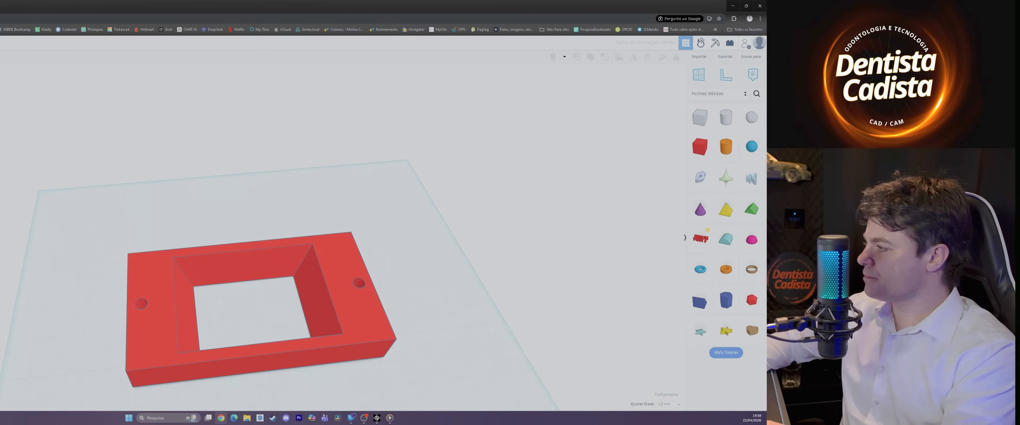
pyautogui.moveTo(198, 259); pyautogui.dragTo(198, 196, button='right')
pyautogui.scroll(-5, 366, 208)
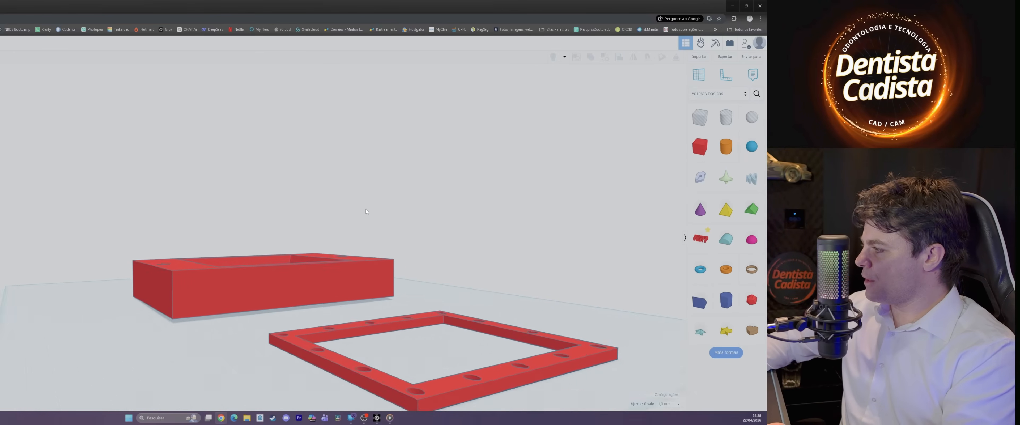
pyautogui.moveTo(414, 261); pyautogui.dragTo(416, 208, button='right')
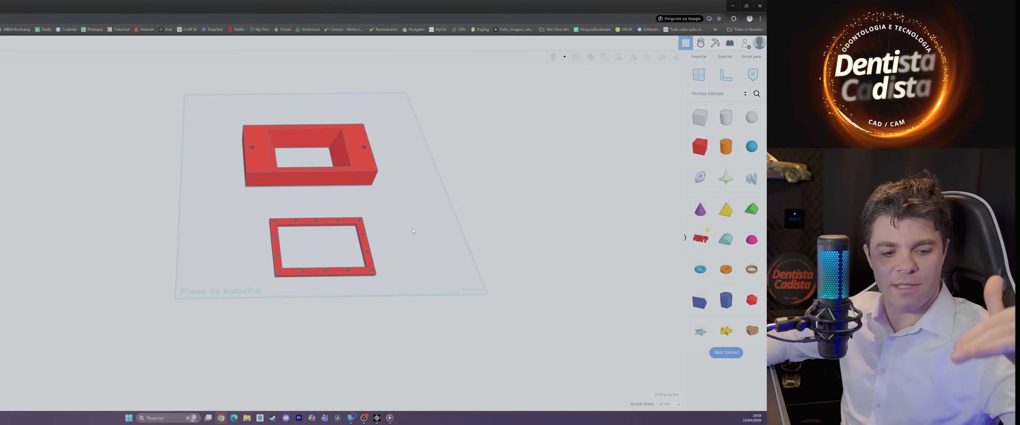
pyautogui.scroll(-1, 262, 220)
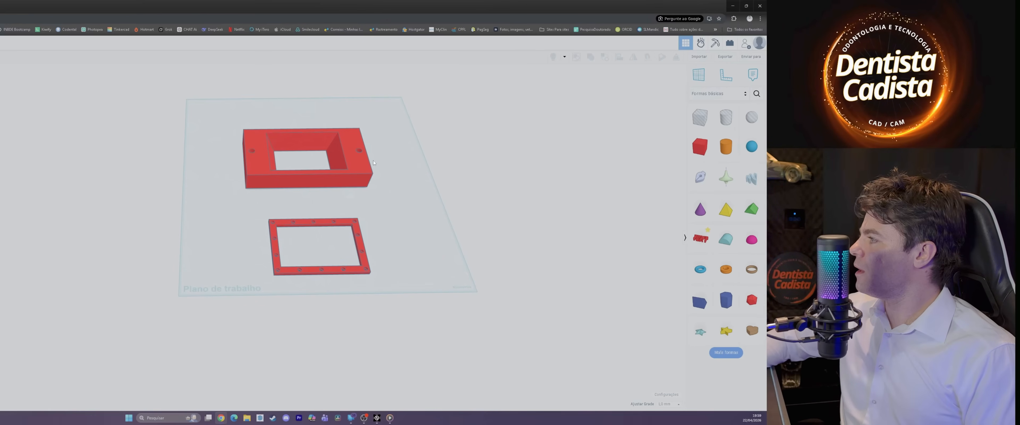
pyautogui.moveTo(358, 163); pyautogui.dragTo(366, 189)
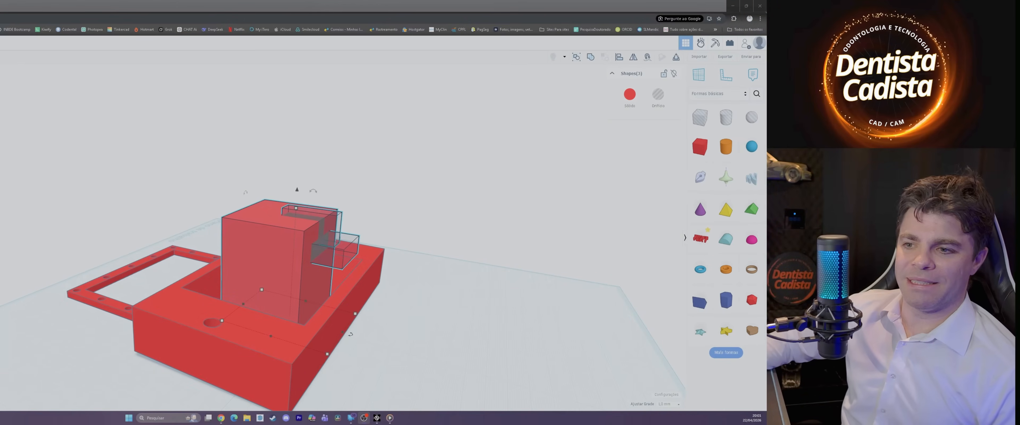
# Step: Group the block standing in the plate's window with its overlapping hole boxes to cut a channel into its side
pyautogui.moveTo(250, 205); pyautogui.dragTo(459, 226, button='right')
pyautogui.moveTo(131, 123); pyautogui.dragTo(426, 249)
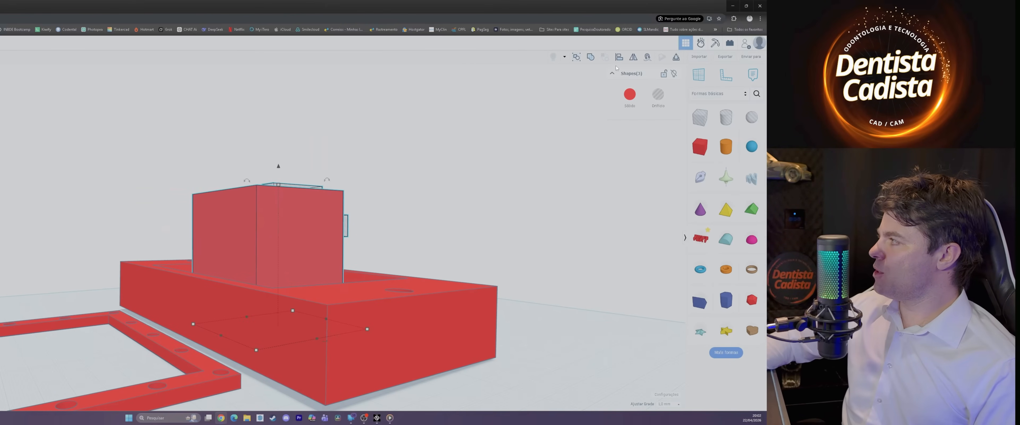
pyautogui.click(590, 57)
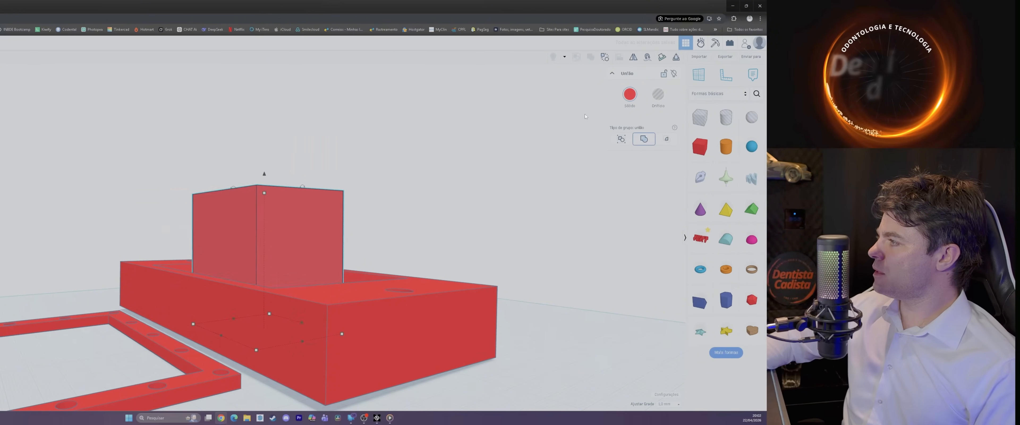
pyautogui.moveTo(313, 145); pyautogui.dragTo(487, 332, button='right')
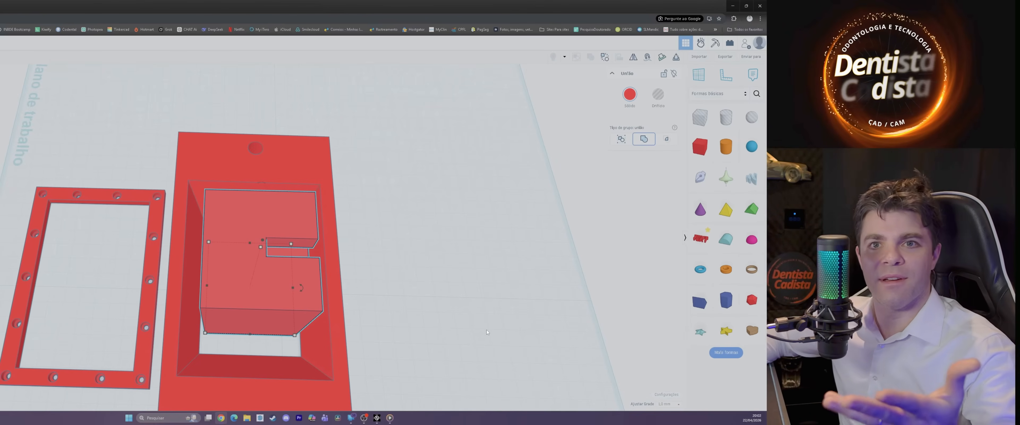
# Step: Move the channelled block out of the plate's window to the free workplane area on the side opposite the frame
pyautogui.scroll(-1, 543, 310)
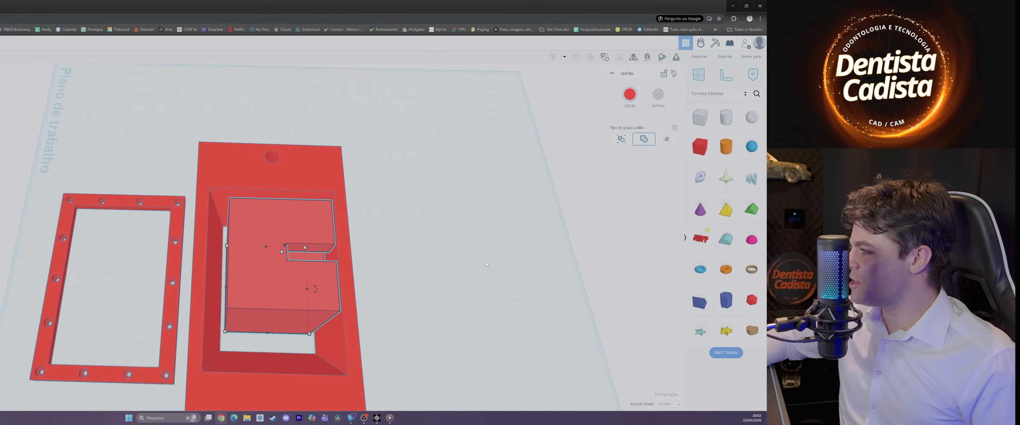
pyautogui.moveTo(485, 261); pyautogui.dragTo(457, 264, button='right')
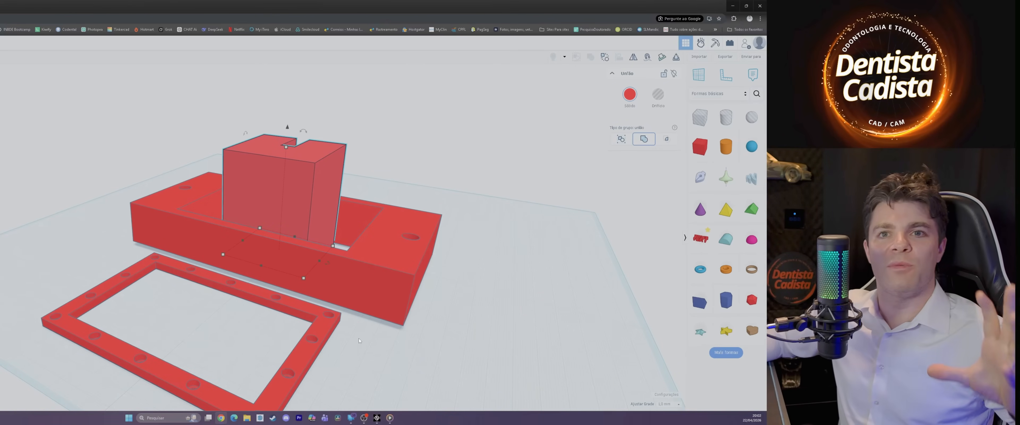
pyautogui.scroll(-2, 359, 338)
pyautogui.scroll(-2, 429, 356)
pyautogui.moveTo(430, 357); pyautogui.dragTo(487, 374, button='right')
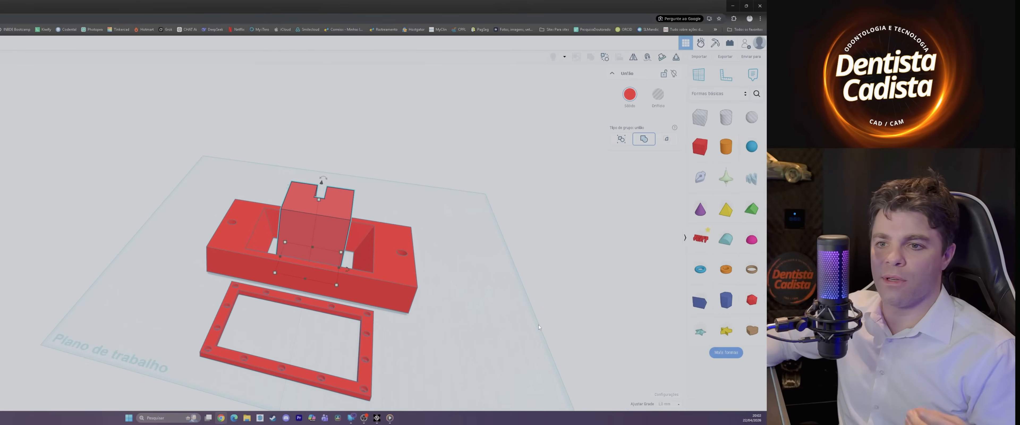
pyautogui.moveTo(320, 234); pyautogui.dragTo(330, 176)
pyautogui.moveTo(330, 175); pyautogui.dragTo(419, 127, button='right')
# Step: Examine the separated block, plate and screw-on frame from low side angles and from above
pyautogui.scroll(3, 28, 250)
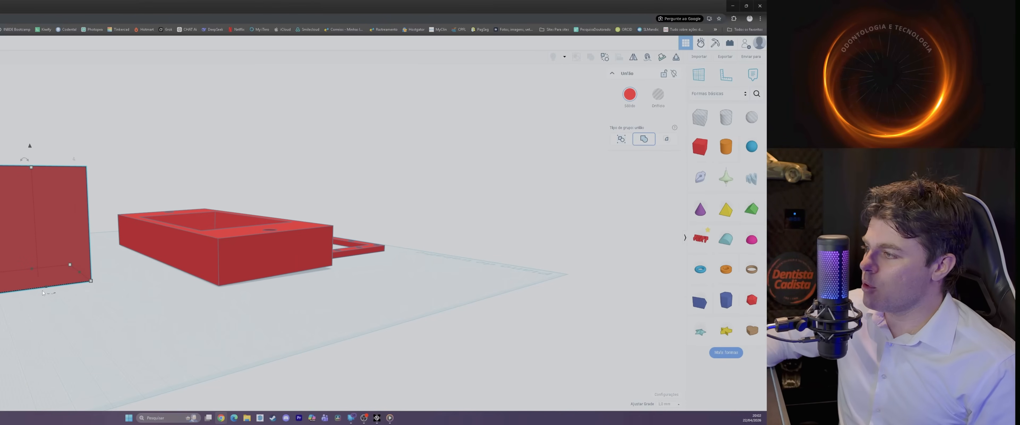
pyautogui.moveTo(43, 293); pyautogui.dragTo(229, 213, button='right')
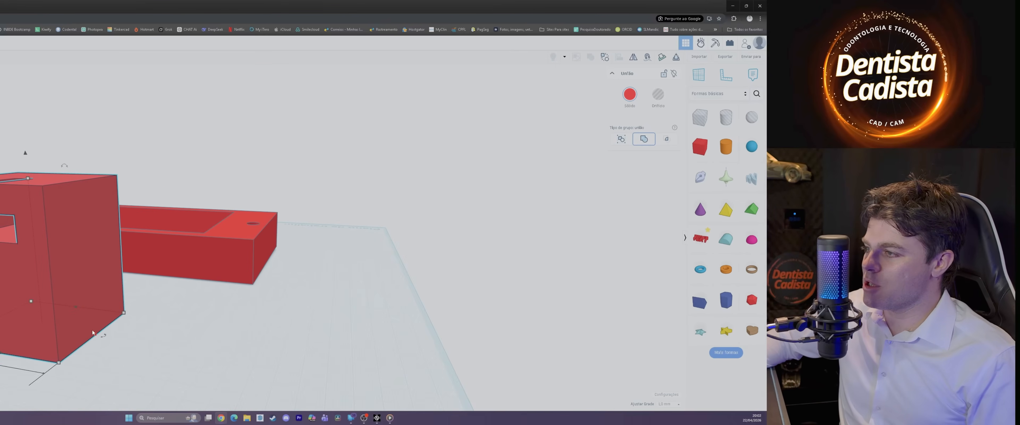
pyautogui.moveTo(135, 301); pyautogui.dragTo(49, 330, button='right')
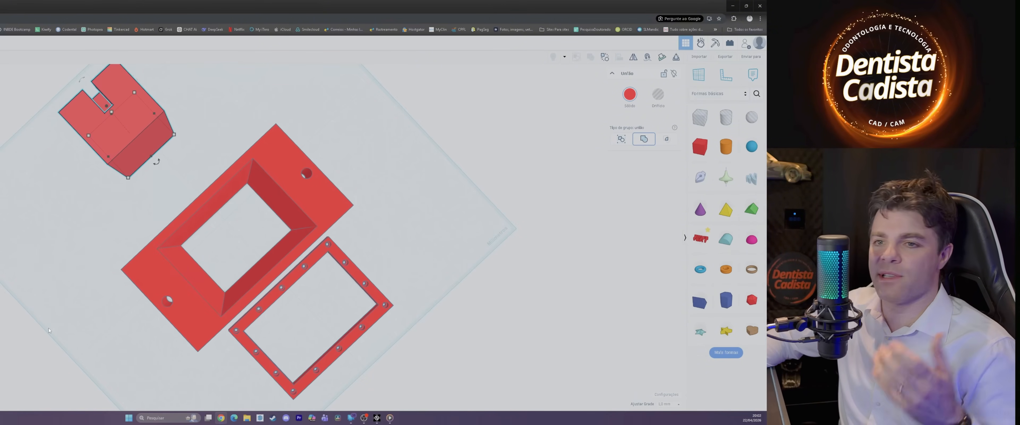
pyautogui.moveTo(187, 324); pyautogui.dragTo(305, 369, button='right')
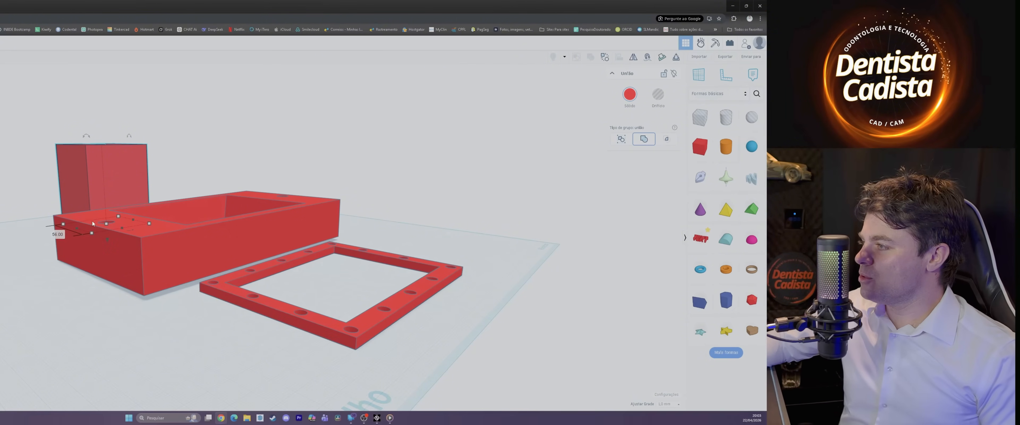
pyautogui.scroll(-2, 65, 232)
pyautogui.moveTo(193, 170); pyautogui.dragTo(200, 275, button='right')
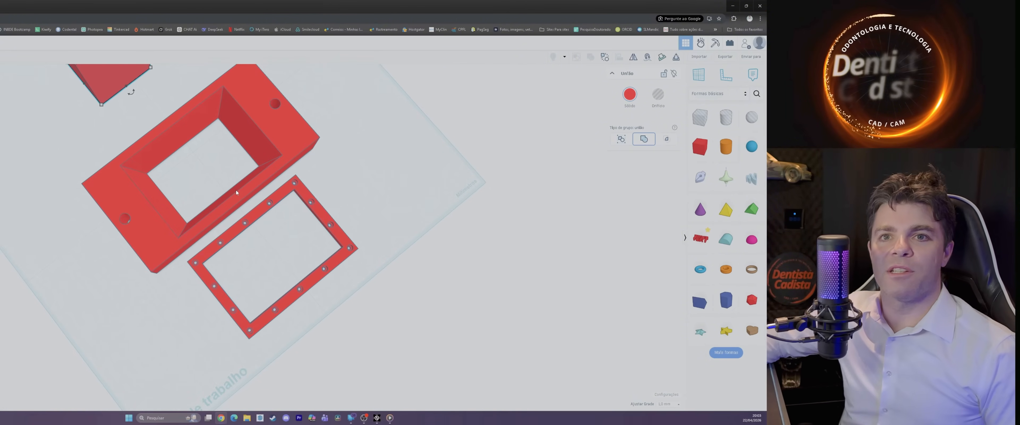